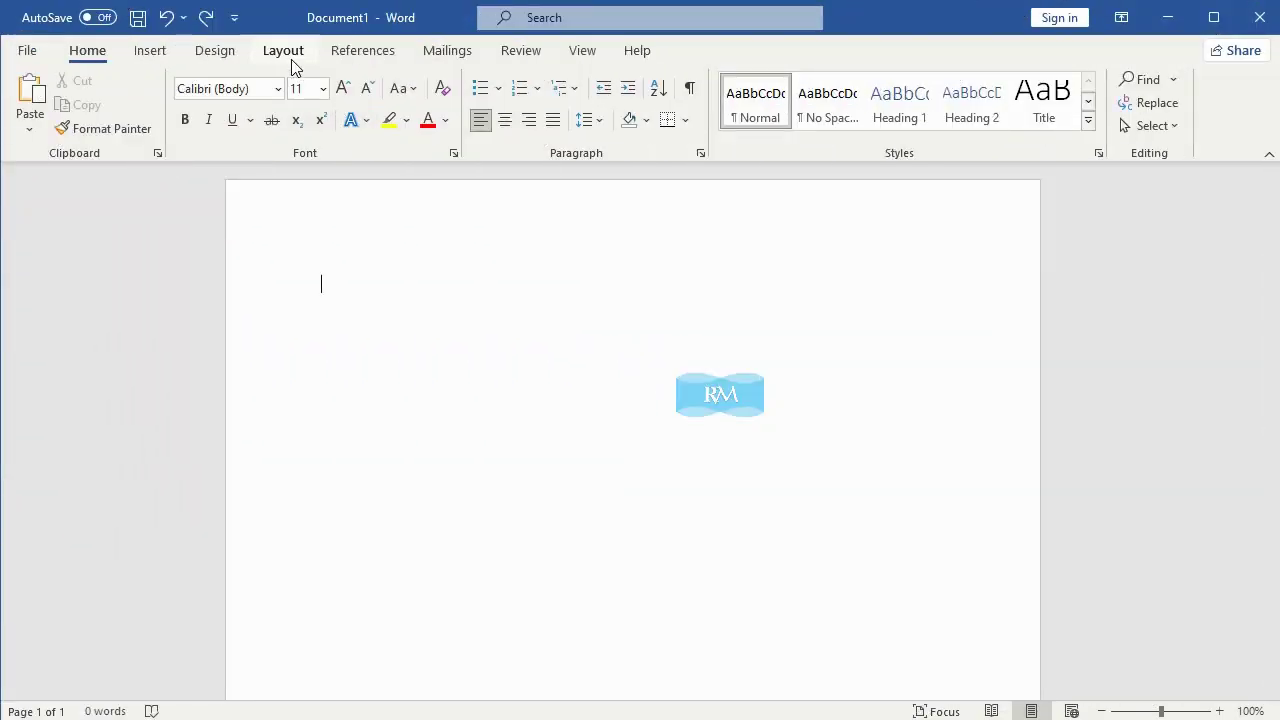
# Set the page to Landscape orientation, leaving paper size and margins unchanged.
pyautogui.click(293, 62)
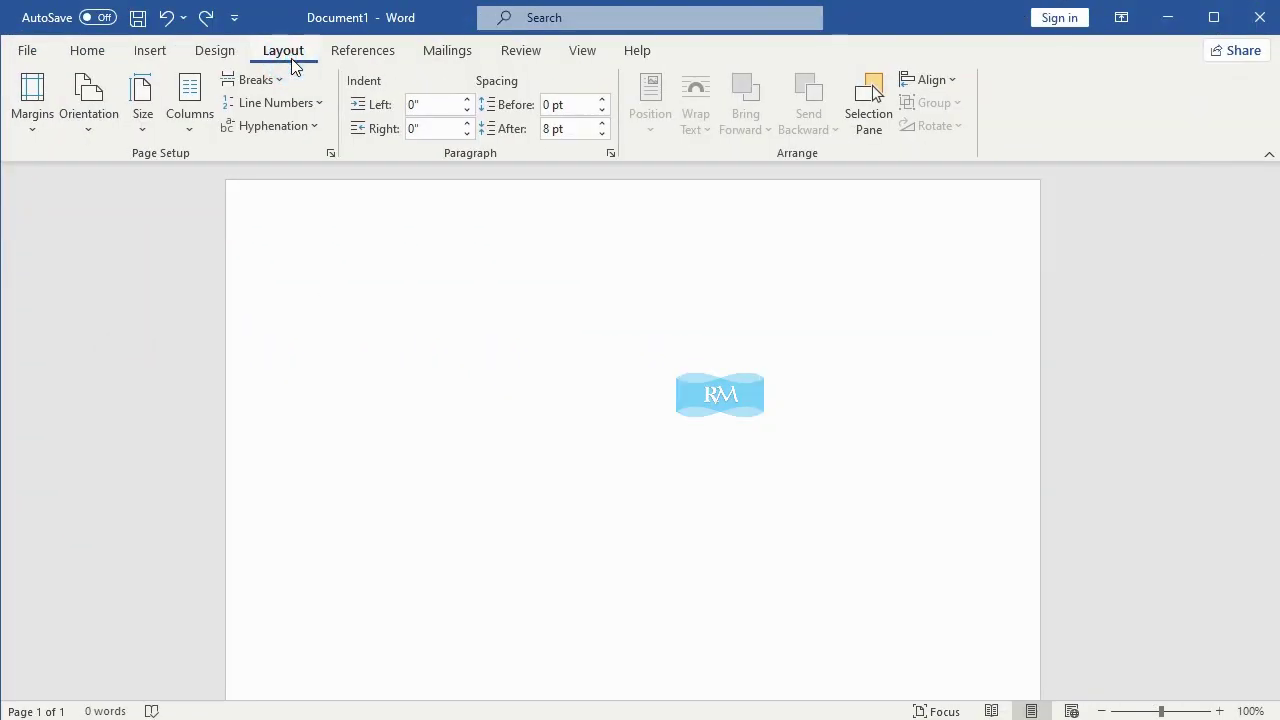
pyautogui.click(143, 118)
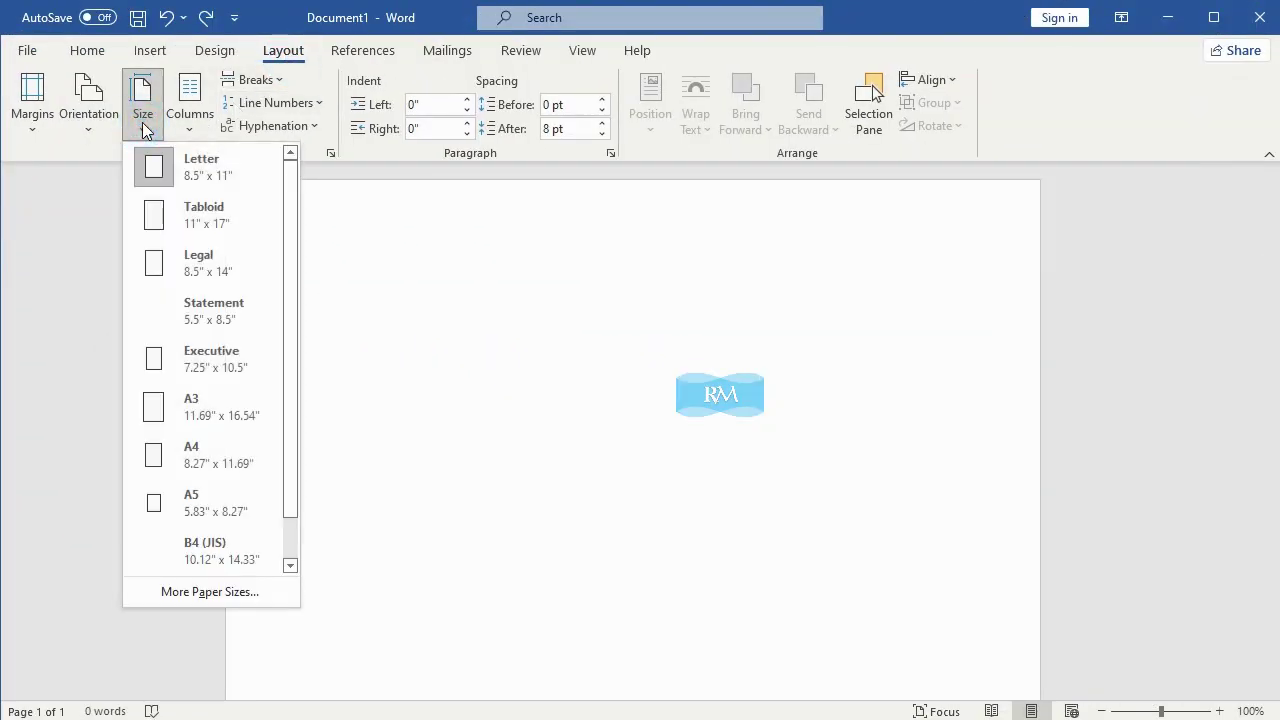
pyautogui.click(97, 126)
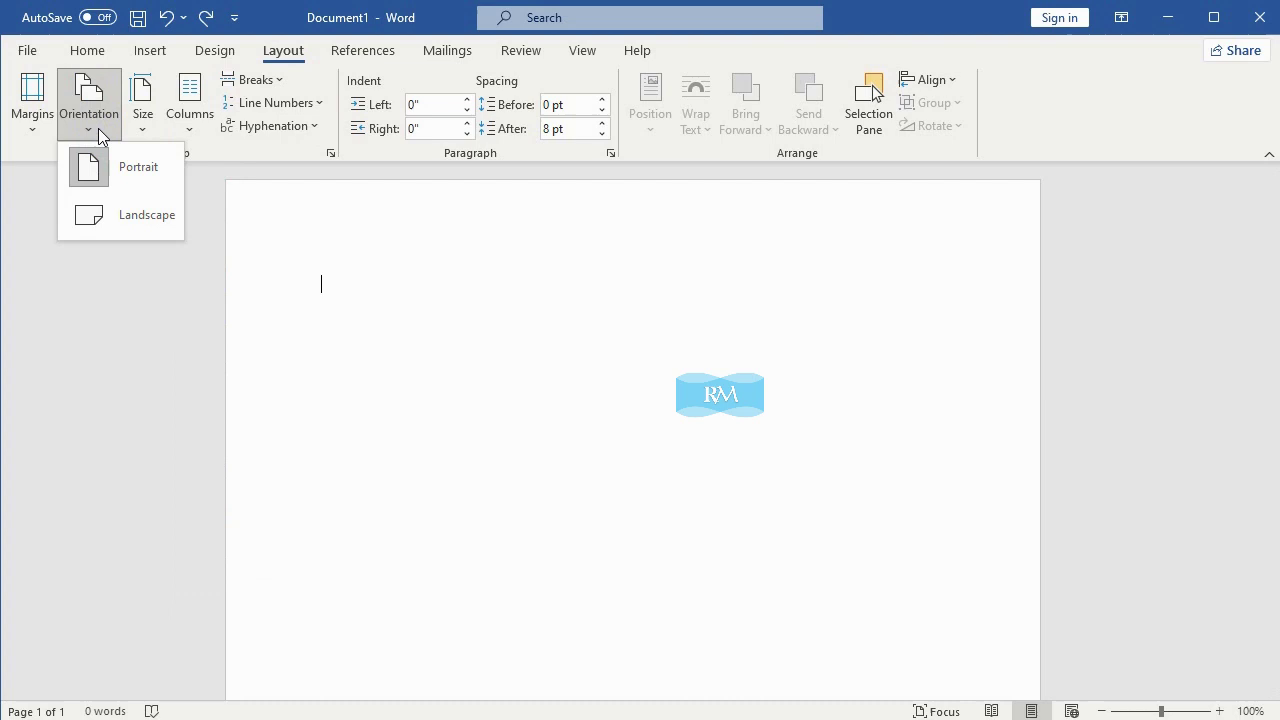
pyautogui.click(115, 216)
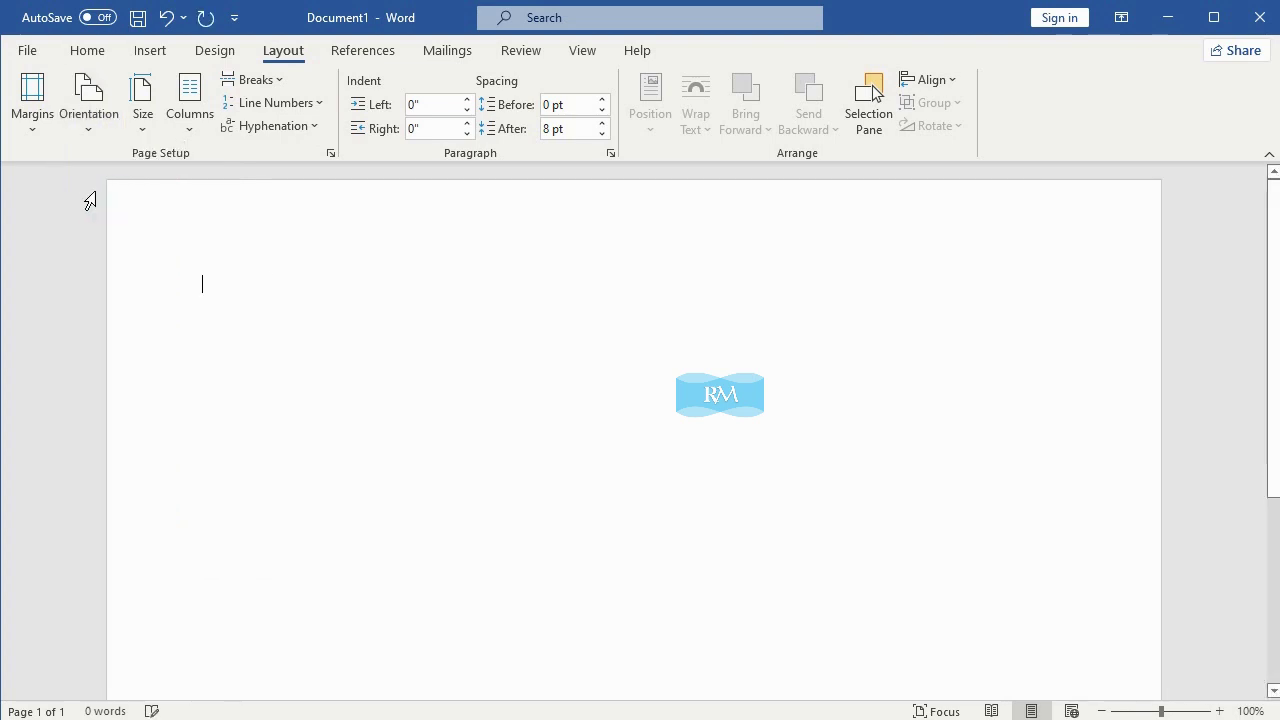
pyautogui.click(41, 124)
pyautogui.click(778, 227)
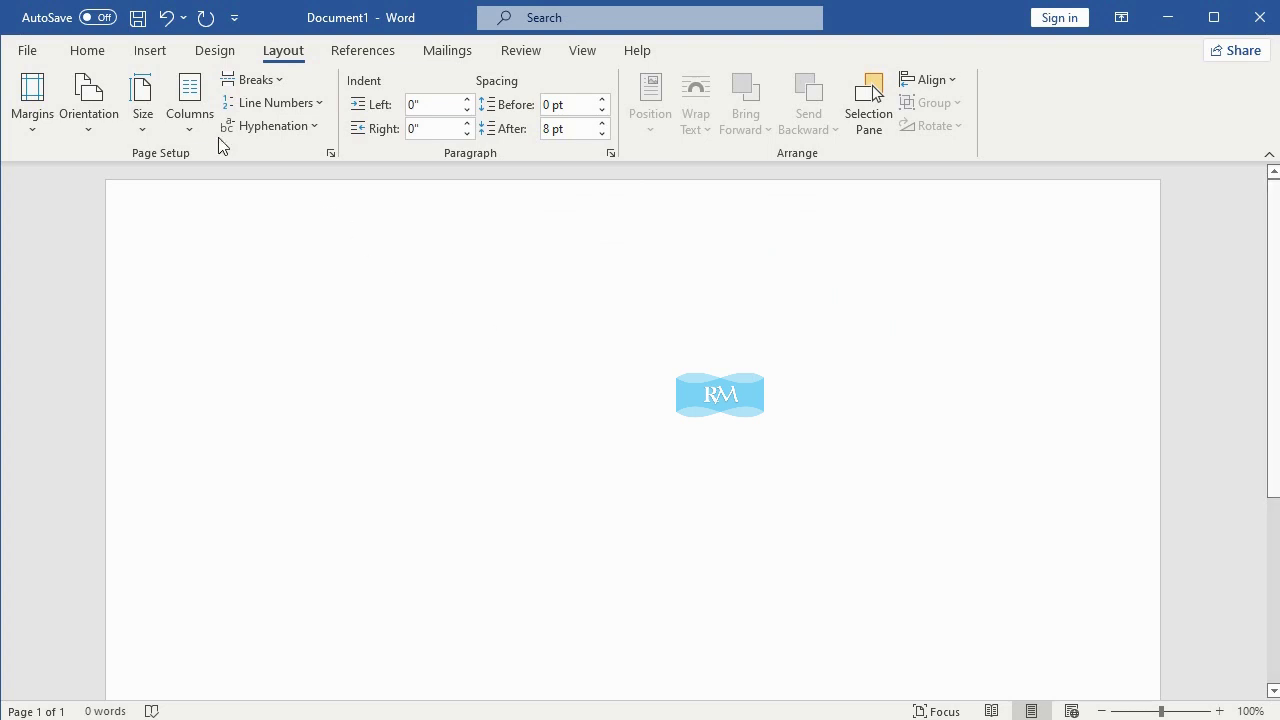
pyautogui.click(148, 50)
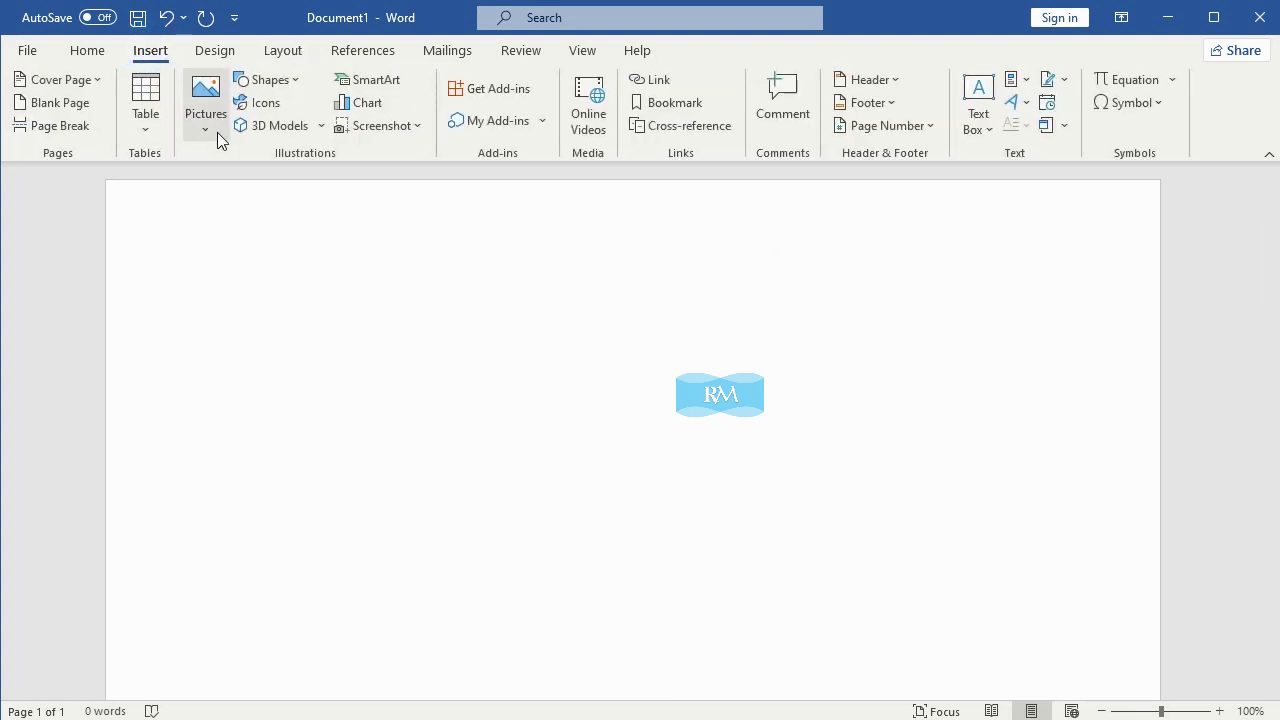
# Draw a rectangle 4.91" tall by 6.11" wide and move it up-left on the page.
pyautogui.click(296, 81)
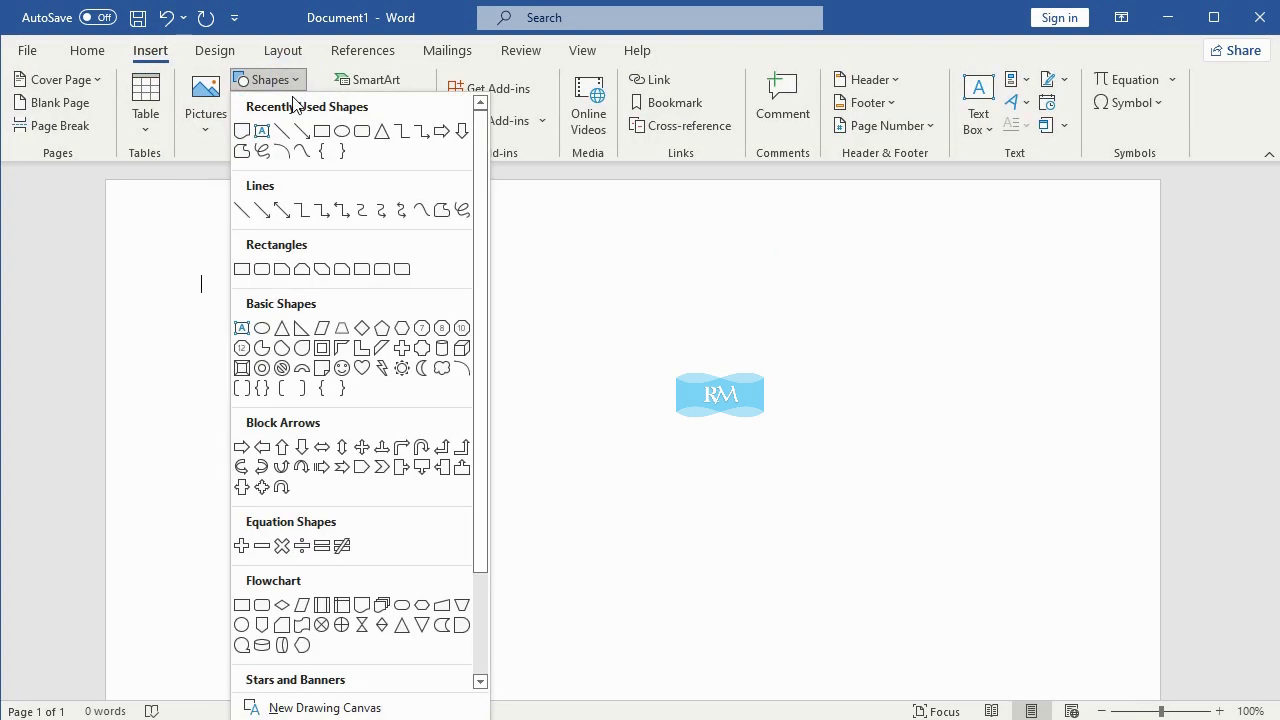
pyautogui.click(246, 266)
pyautogui.moveTo(400, 308); pyautogui.dragTo(558, 432)
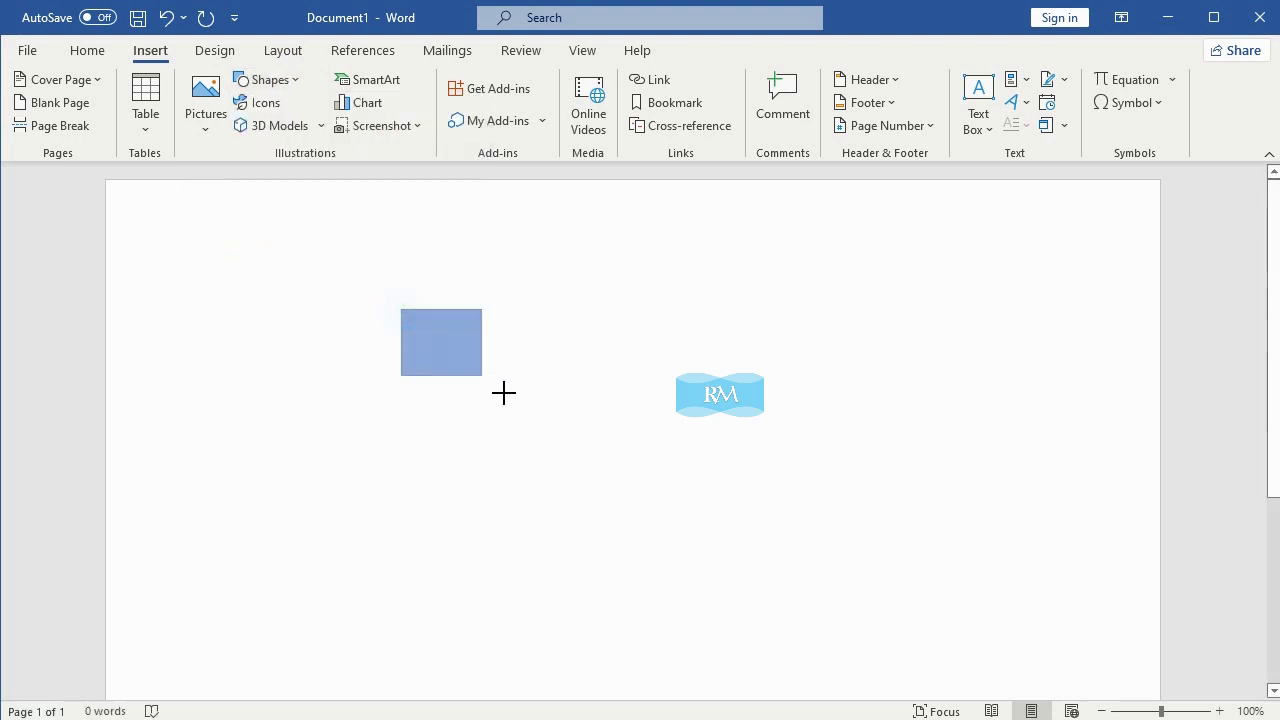
pyautogui.click(1175, 88)
pyautogui.write('4.91')
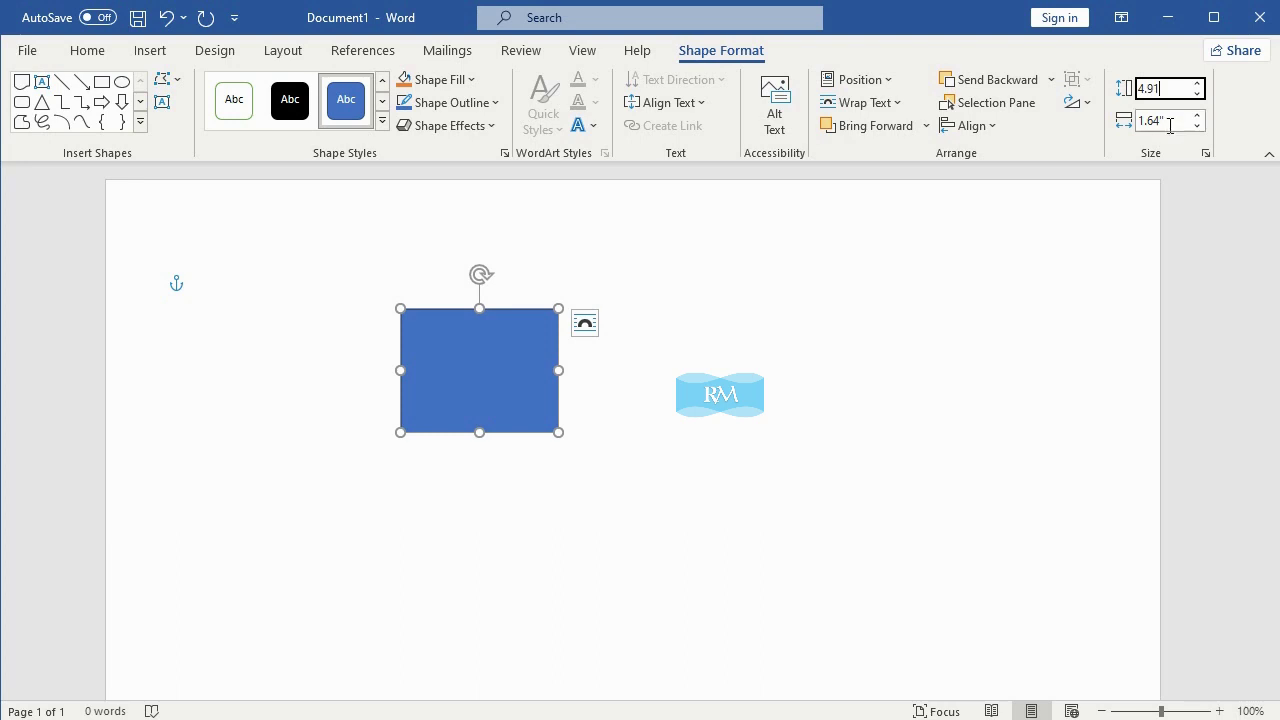
pyautogui.click(1170, 125)
pyautogui.write('6.11')
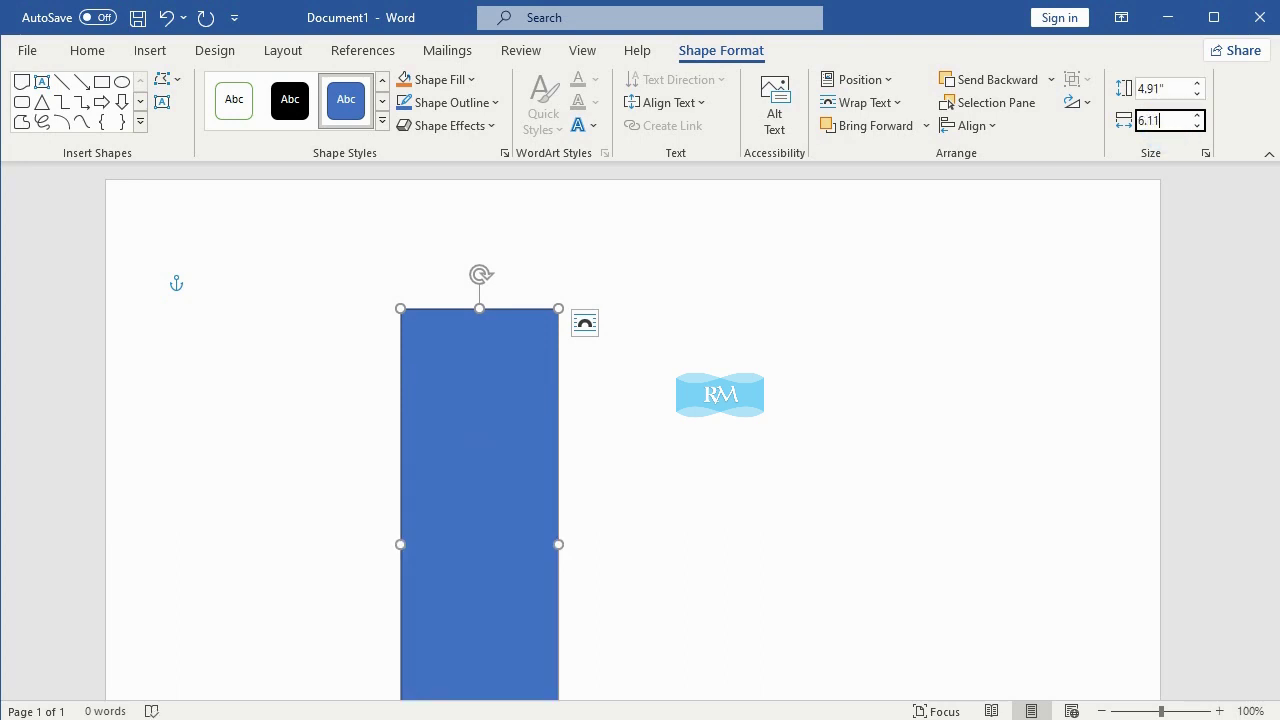
pyautogui.press('Return')
pyautogui.moveTo(712, 470); pyautogui.dragTo(651, 364)
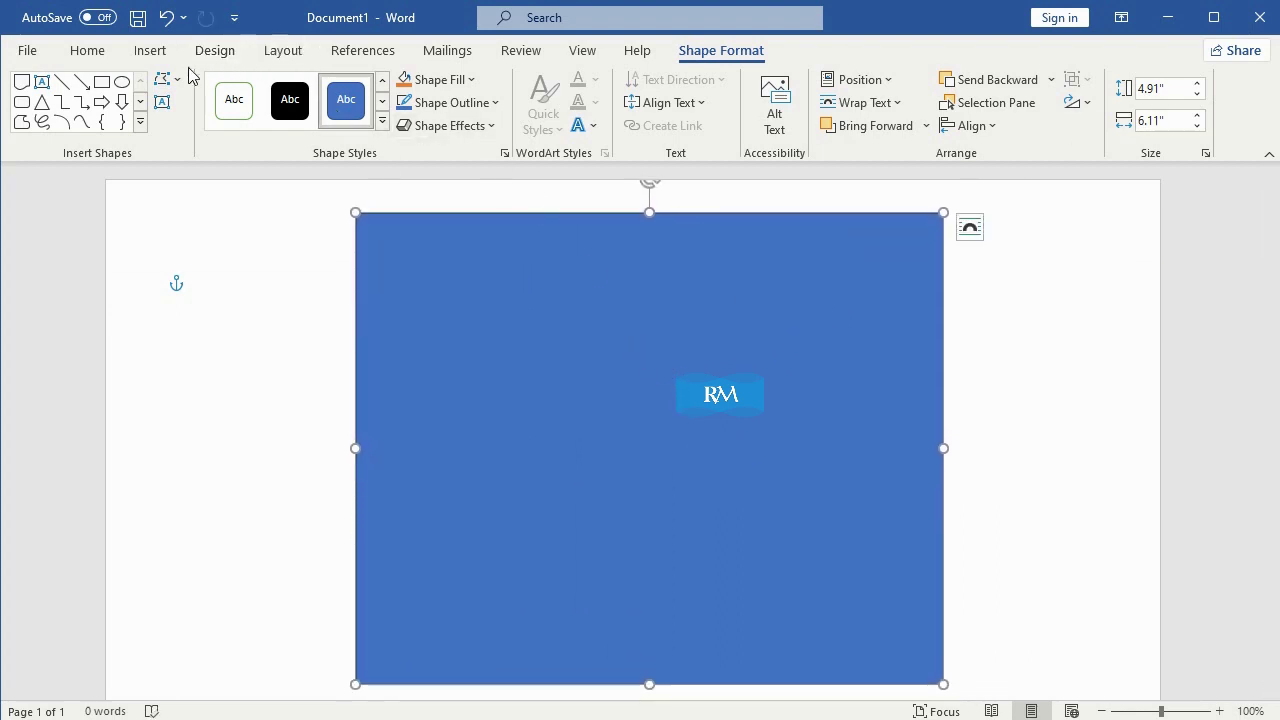
# Draw a Flowchart: Document shape over the blue rectangle.
pyautogui.click(152, 50)
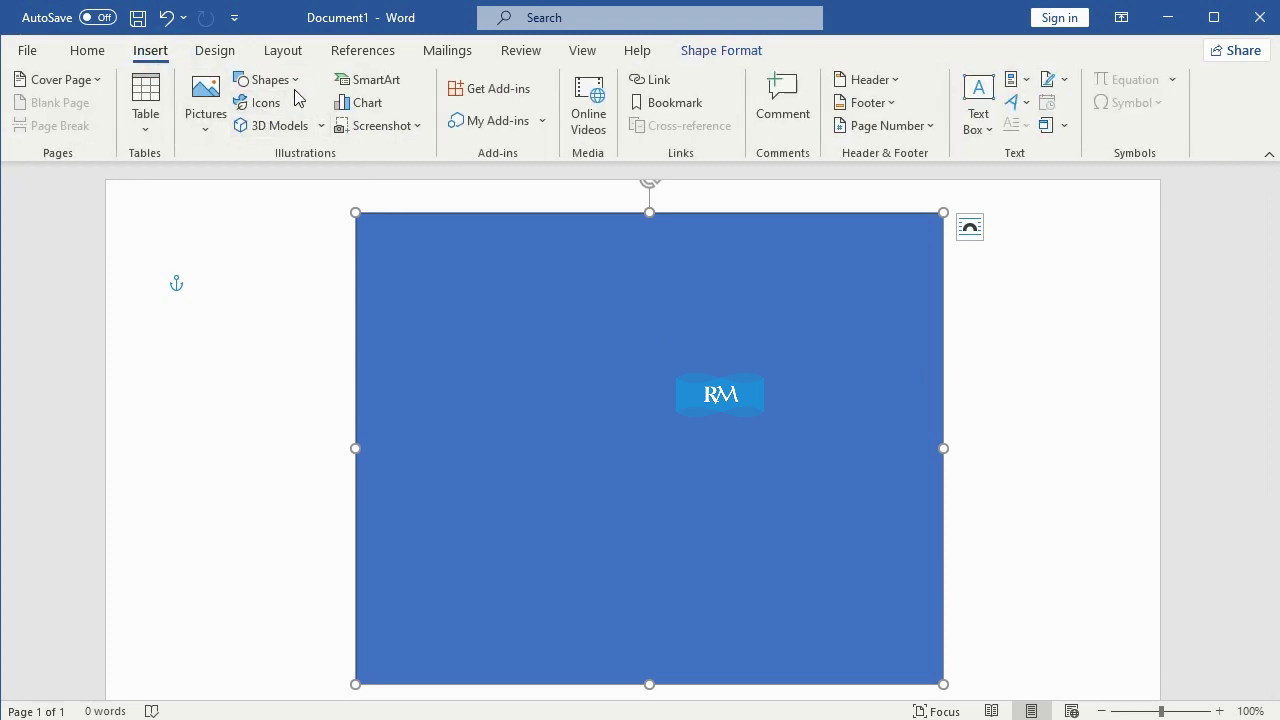
pyautogui.click(268, 80)
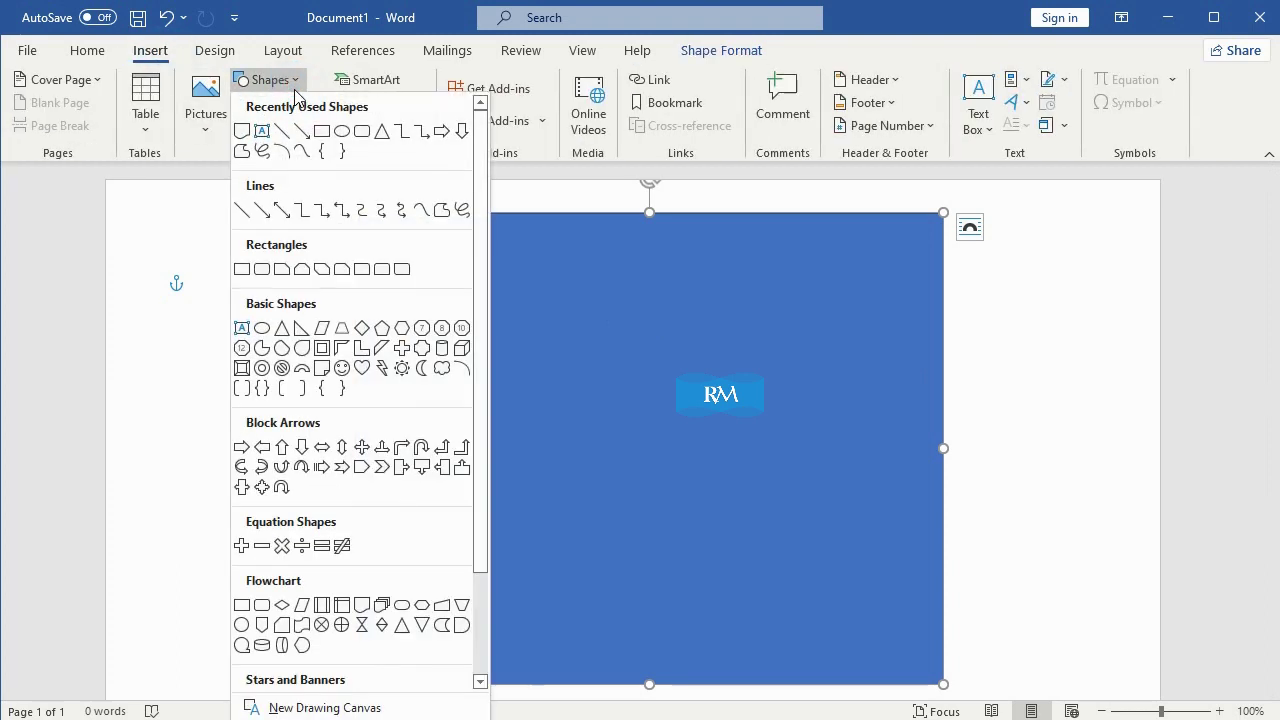
pyautogui.click(362, 605)
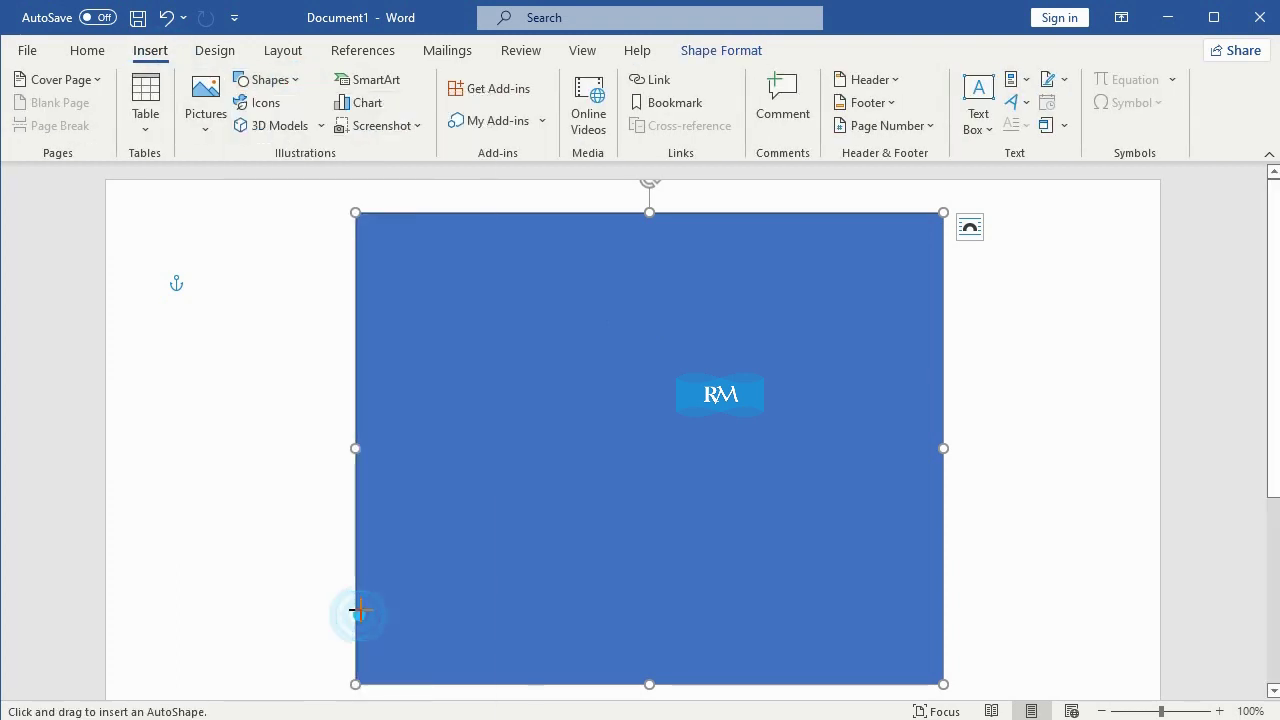
pyautogui.click(292, 82)
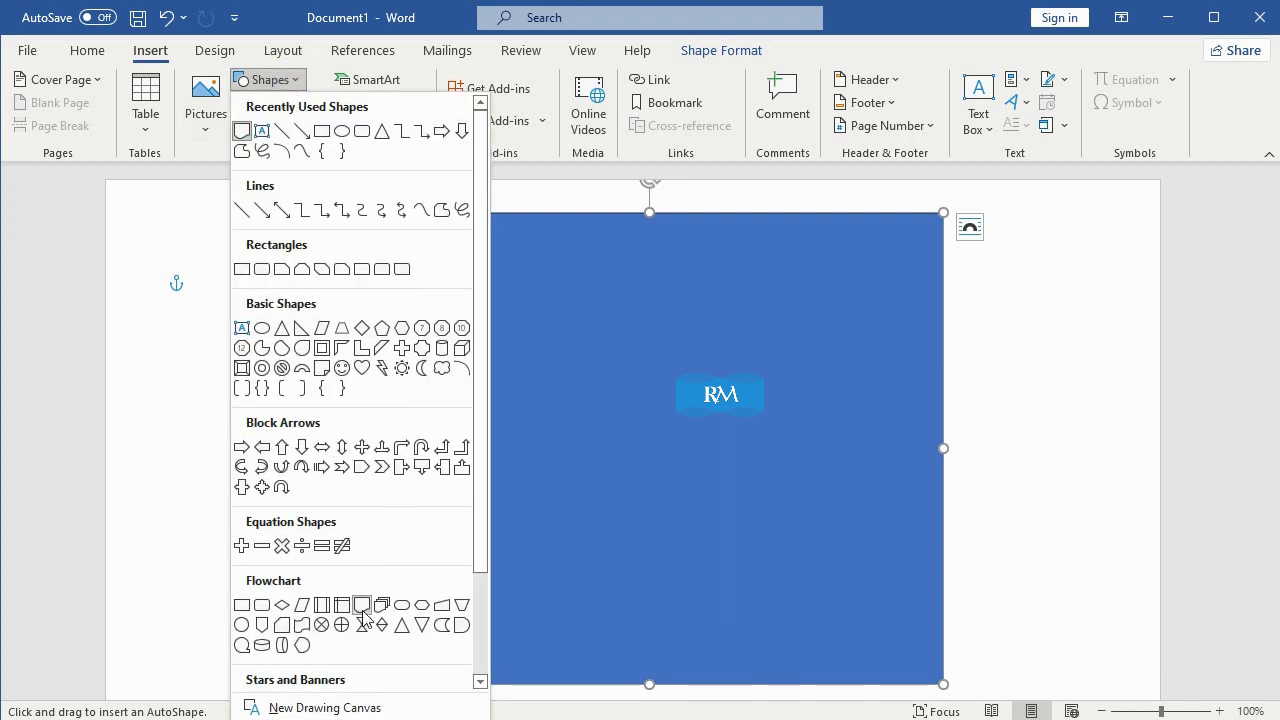
pyautogui.click(362, 607)
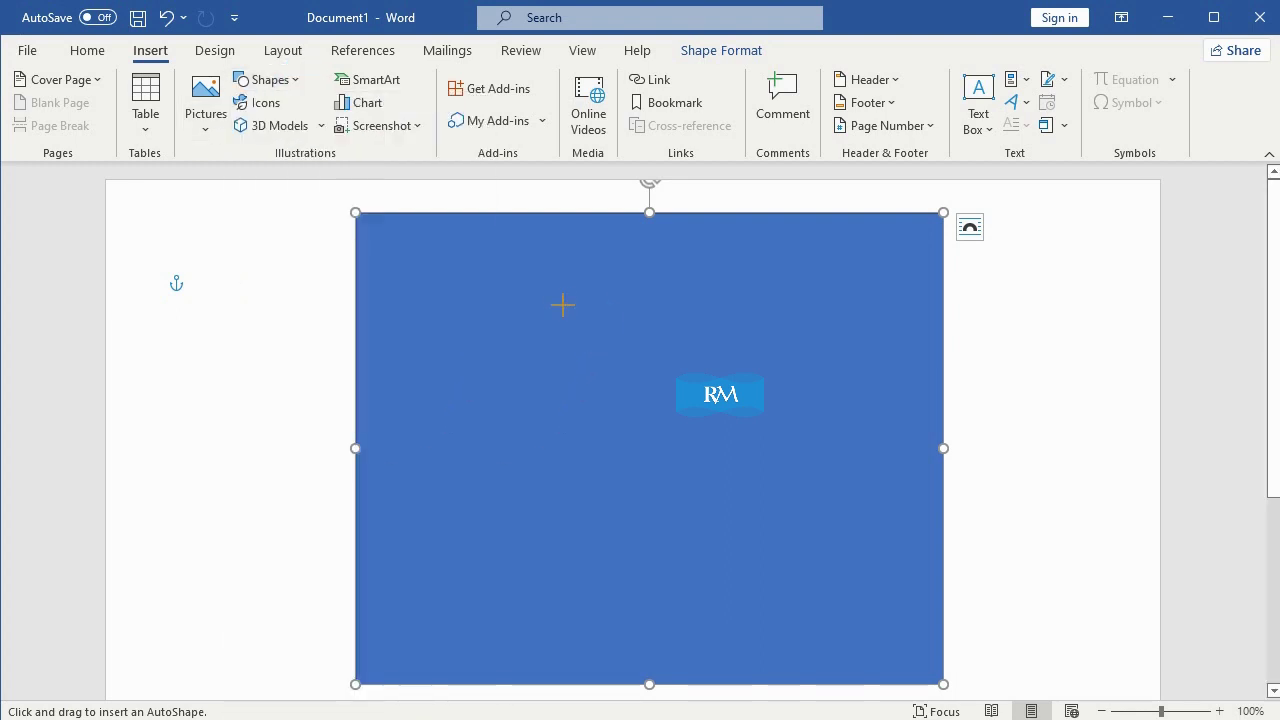
pyautogui.moveTo(562, 298); pyautogui.dragTo(671, 398)
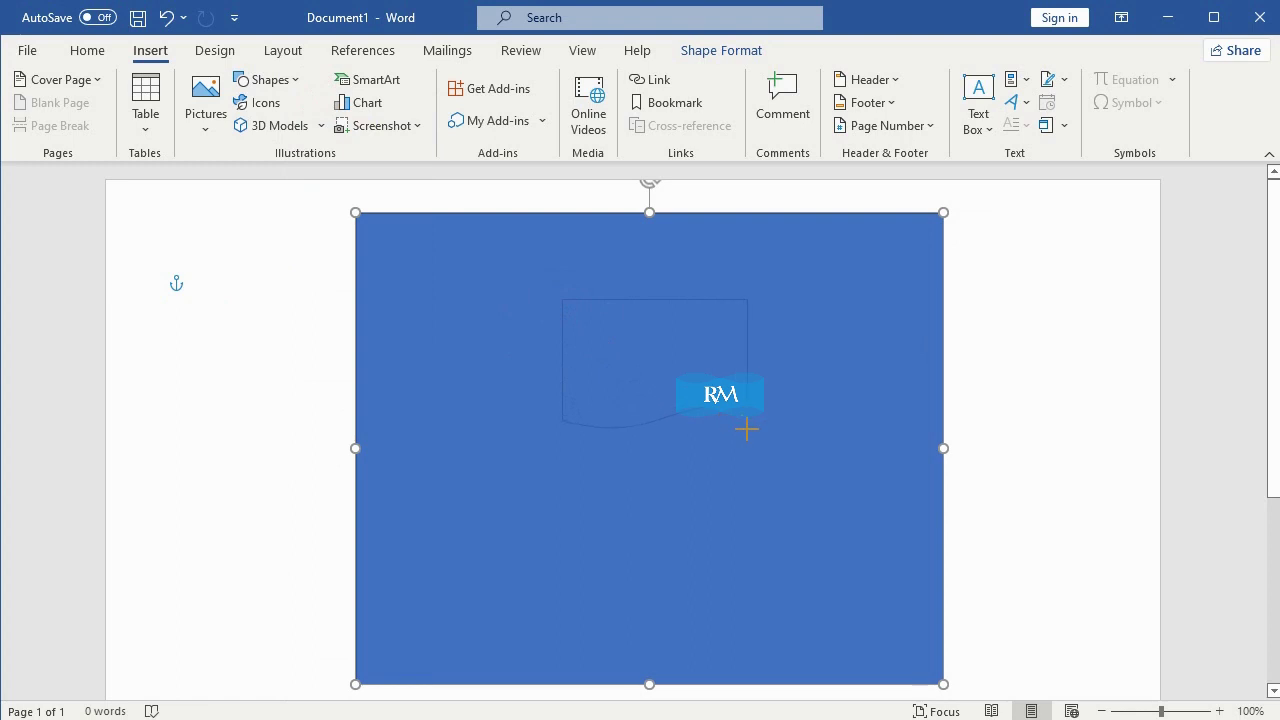
pyautogui.moveTo(747, 430); pyautogui.dragTo(747, 430)
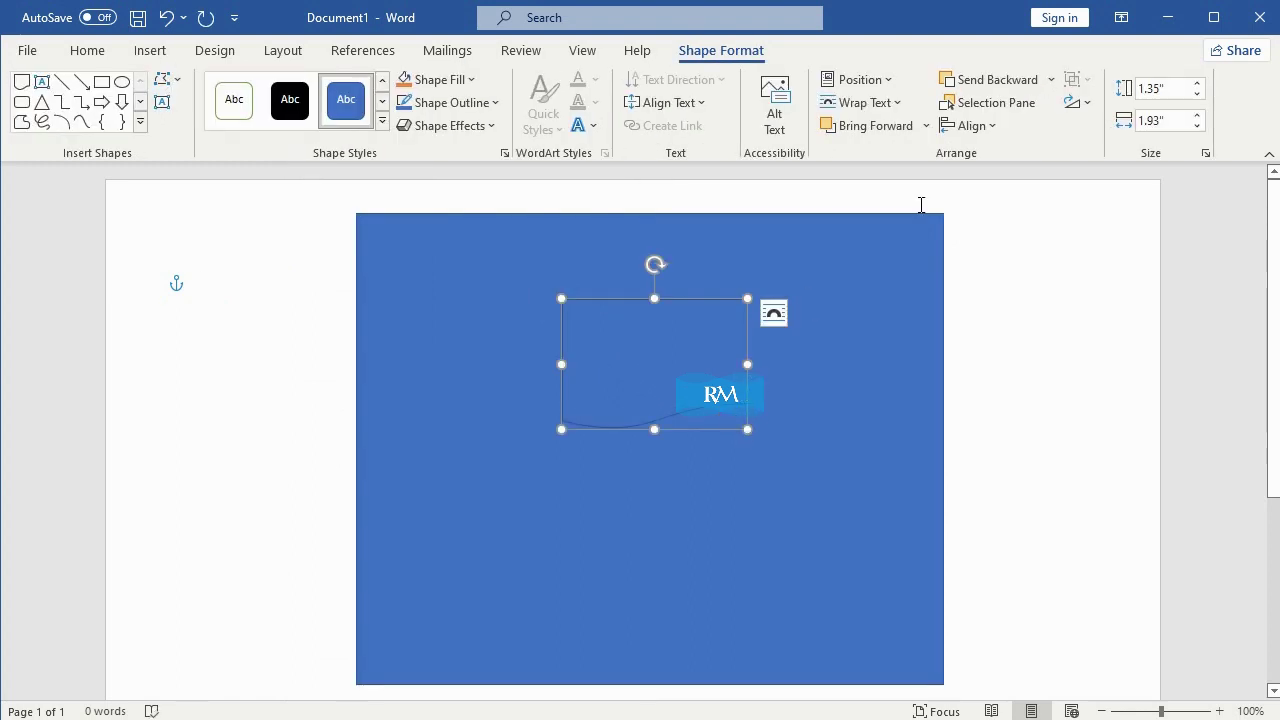
# Size the wave shape to 2.4" by 3.05" and move it into the rectangle's top-left corner.
pyautogui.click(1163, 90)
pyautogui.write('2.4')
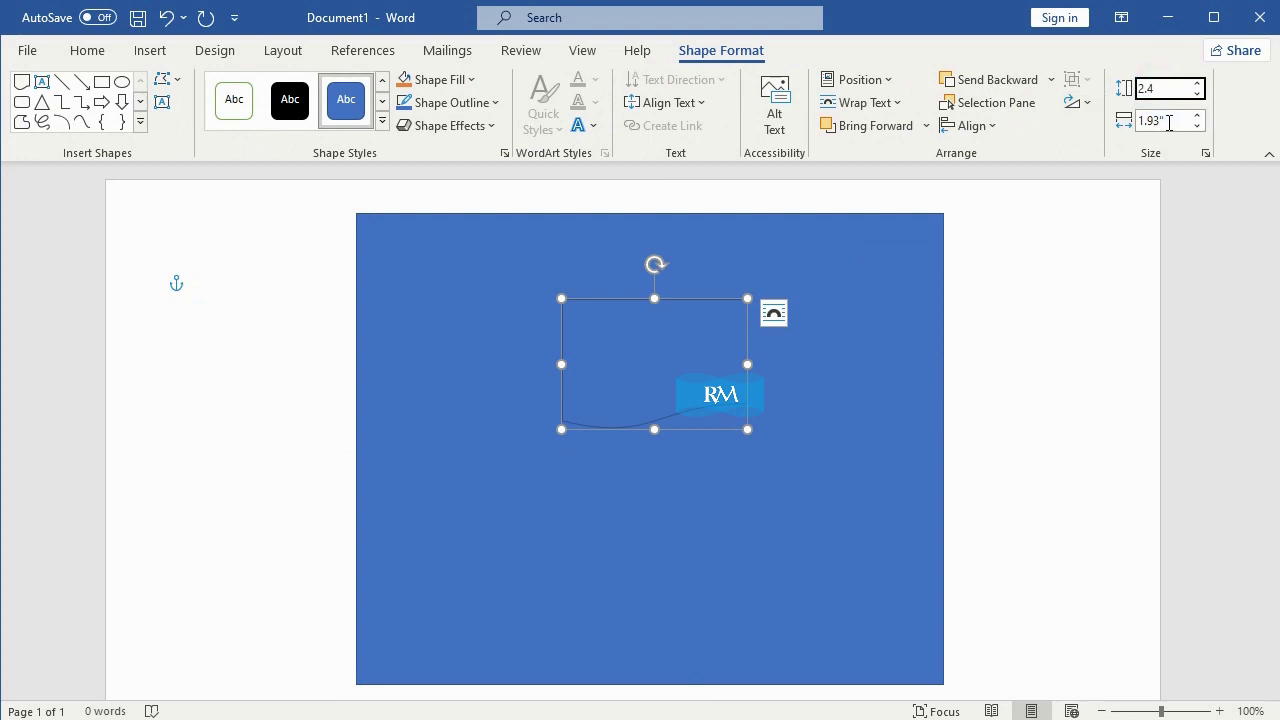
pyautogui.click(1169, 122)
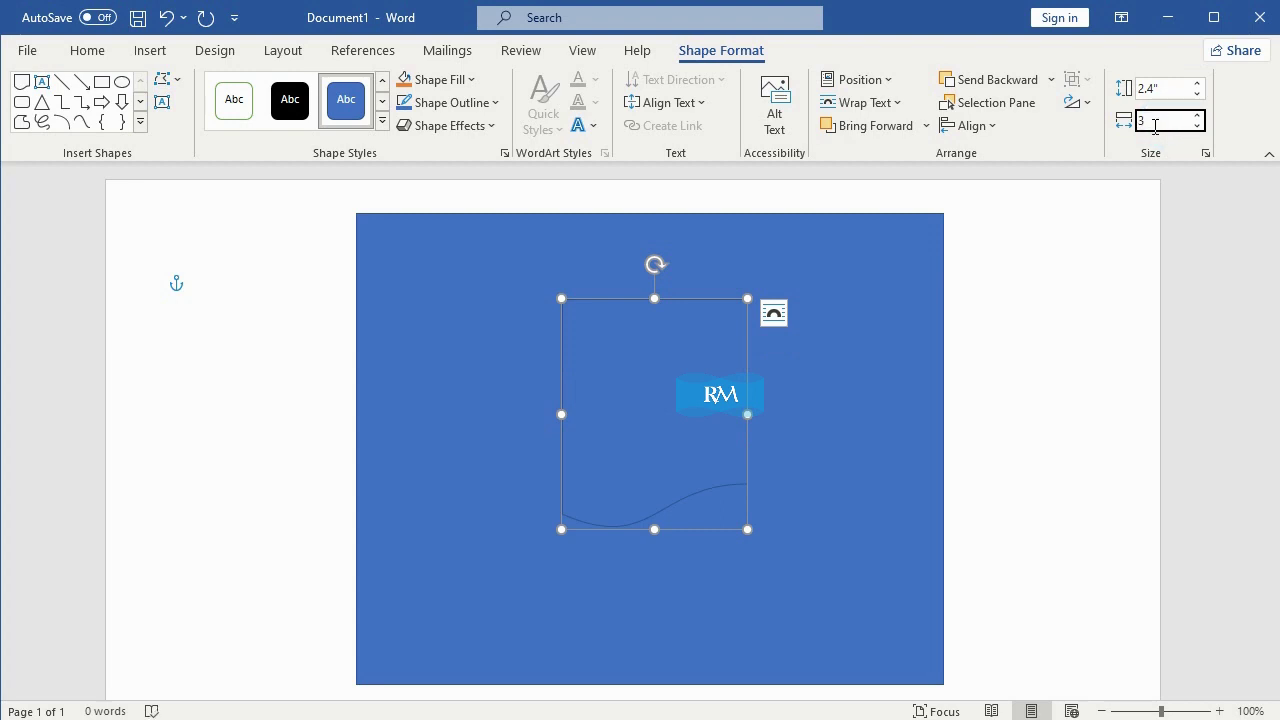
pyautogui.write('.05')
pyautogui.press('Return')
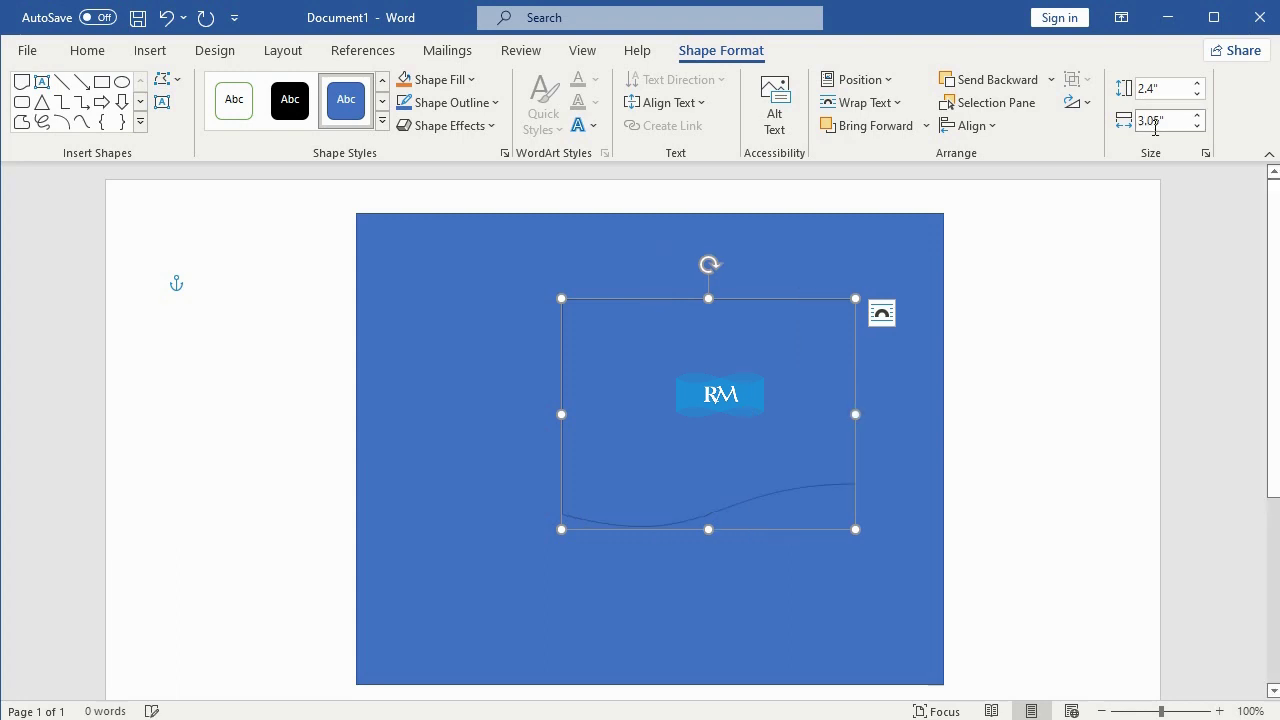
pyautogui.moveTo(670, 427); pyautogui.dragTo(520, 352)
# Fill the wave shape orange and give it the first Top bevel with 13 pt width.
pyautogui.click(465, 80)
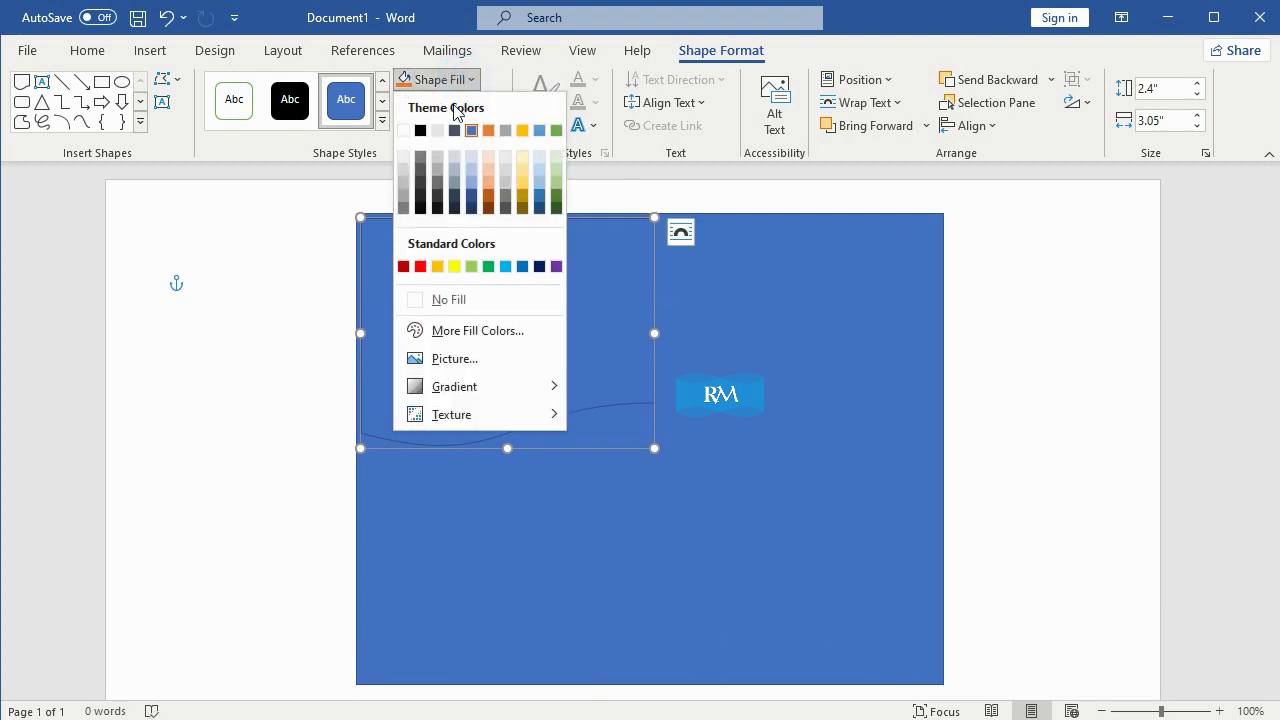
pyautogui.click(488, 130)
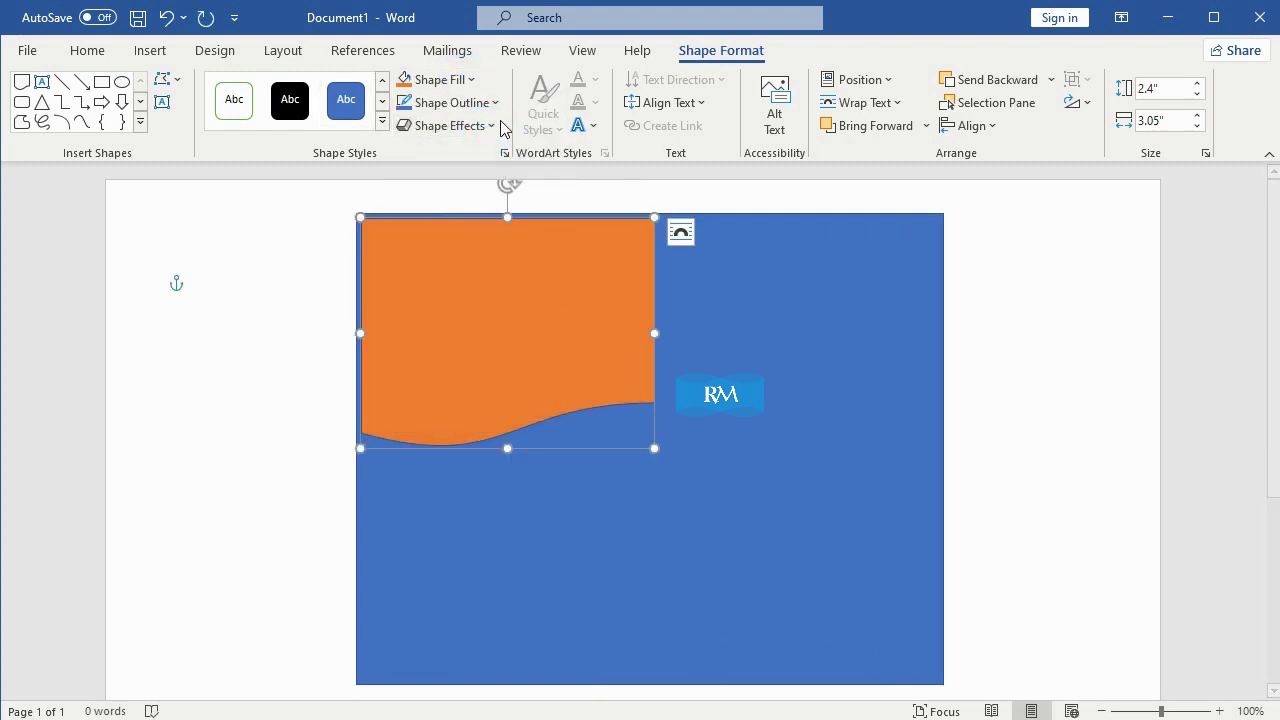
pyautogui.click(493, 125)
pyautogui.moveTo(508, 397)
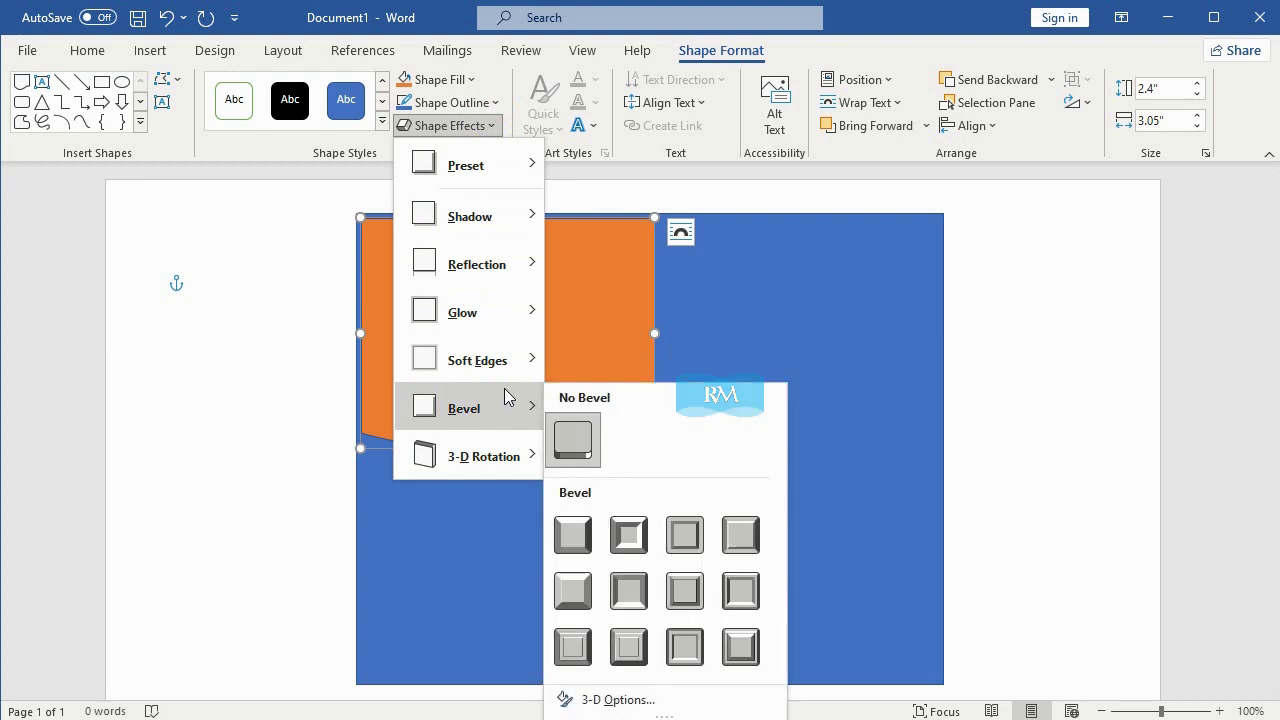
pyautogui.click(652, 700)
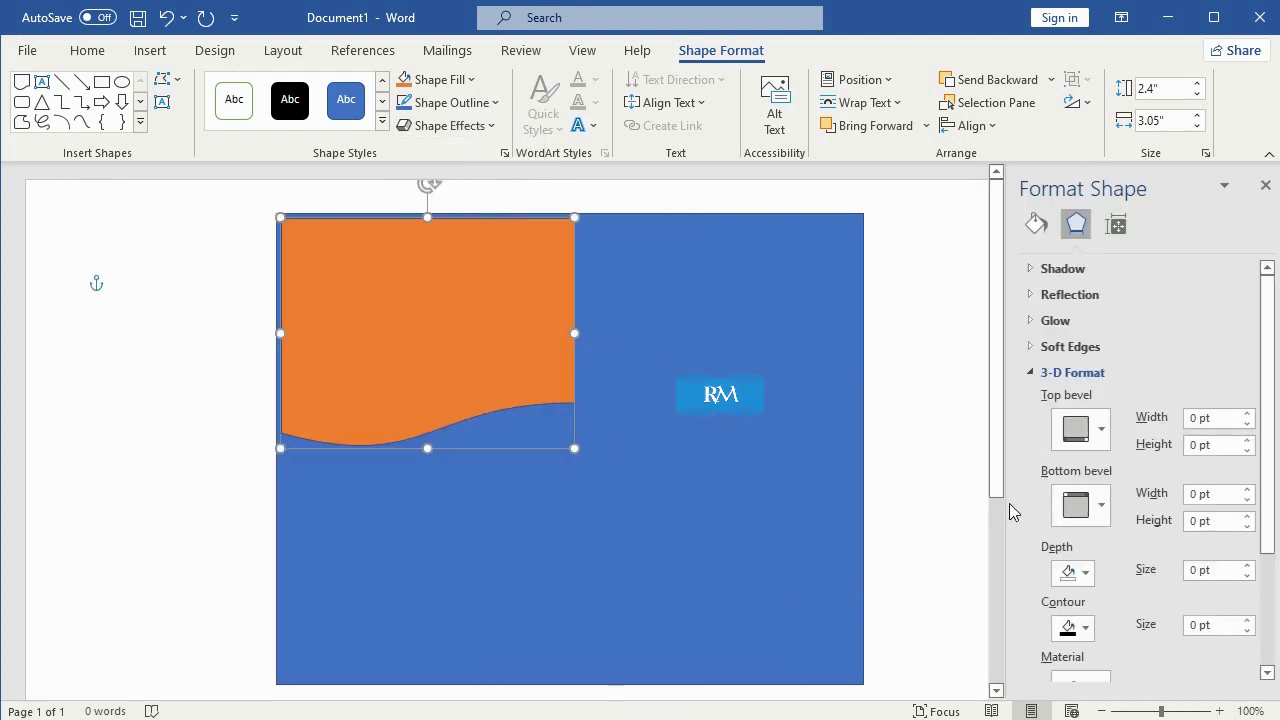
pyautogui.click(1100, 429)
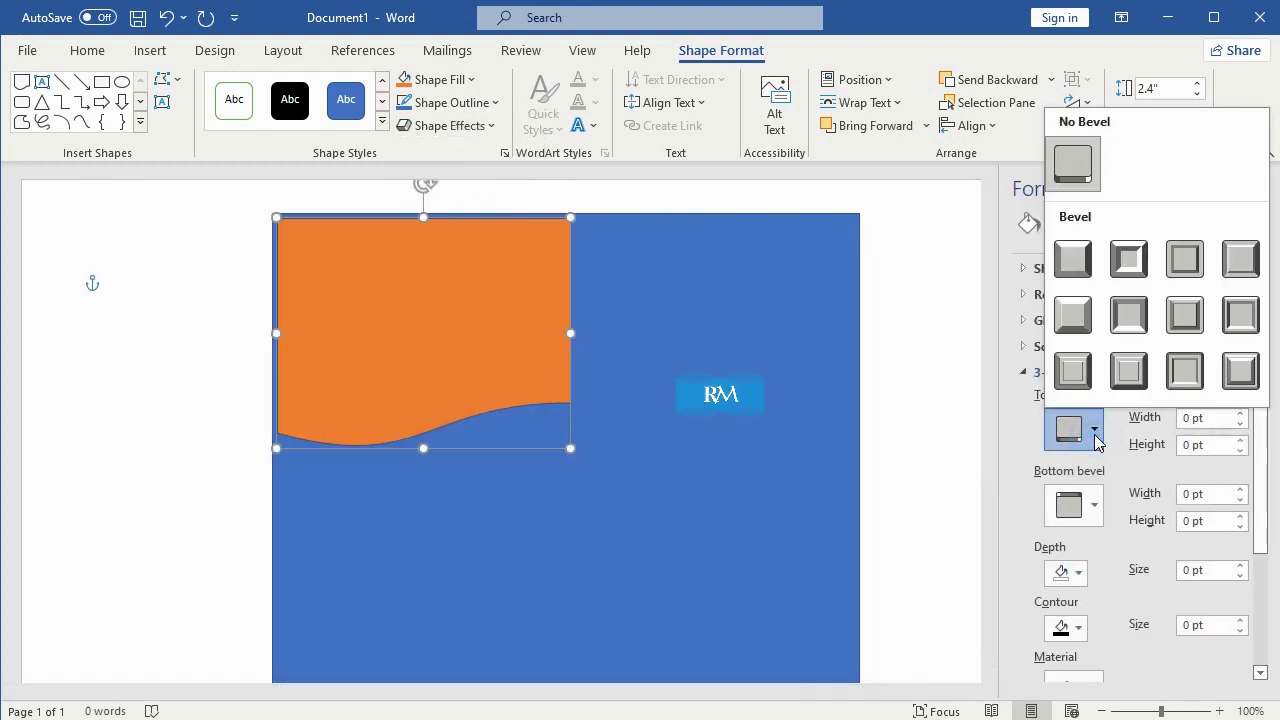
pyautogui.click(1073, 260)
pyautogui.doubleClick(1189, 418)
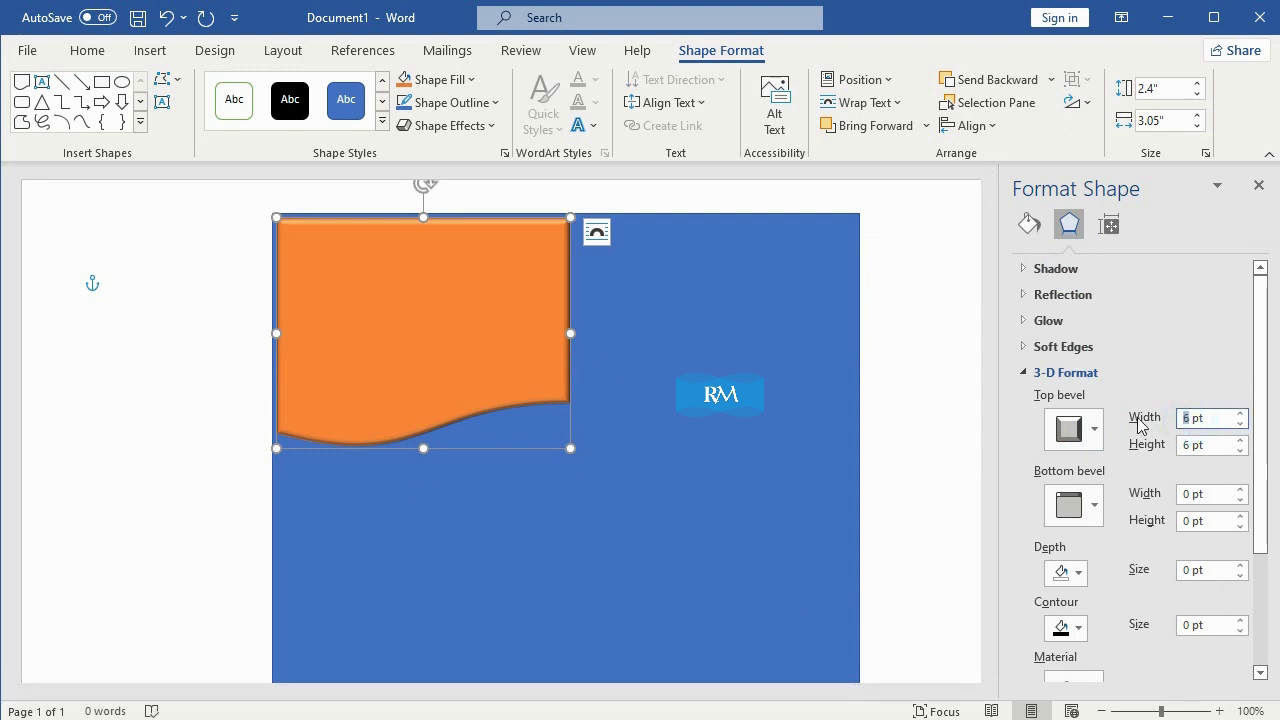
pyautogui.write('13')
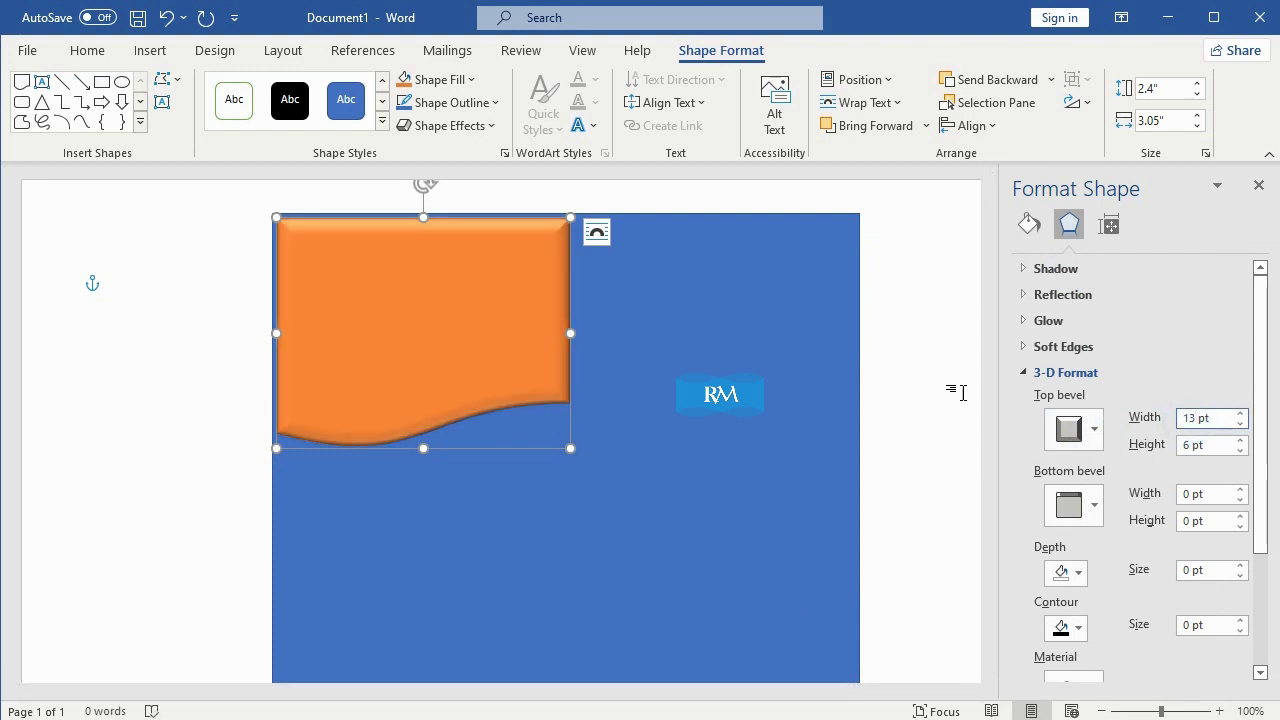
# Remove the orange wave's outline and nudge it into place.
pyautogui.click(452, 102)
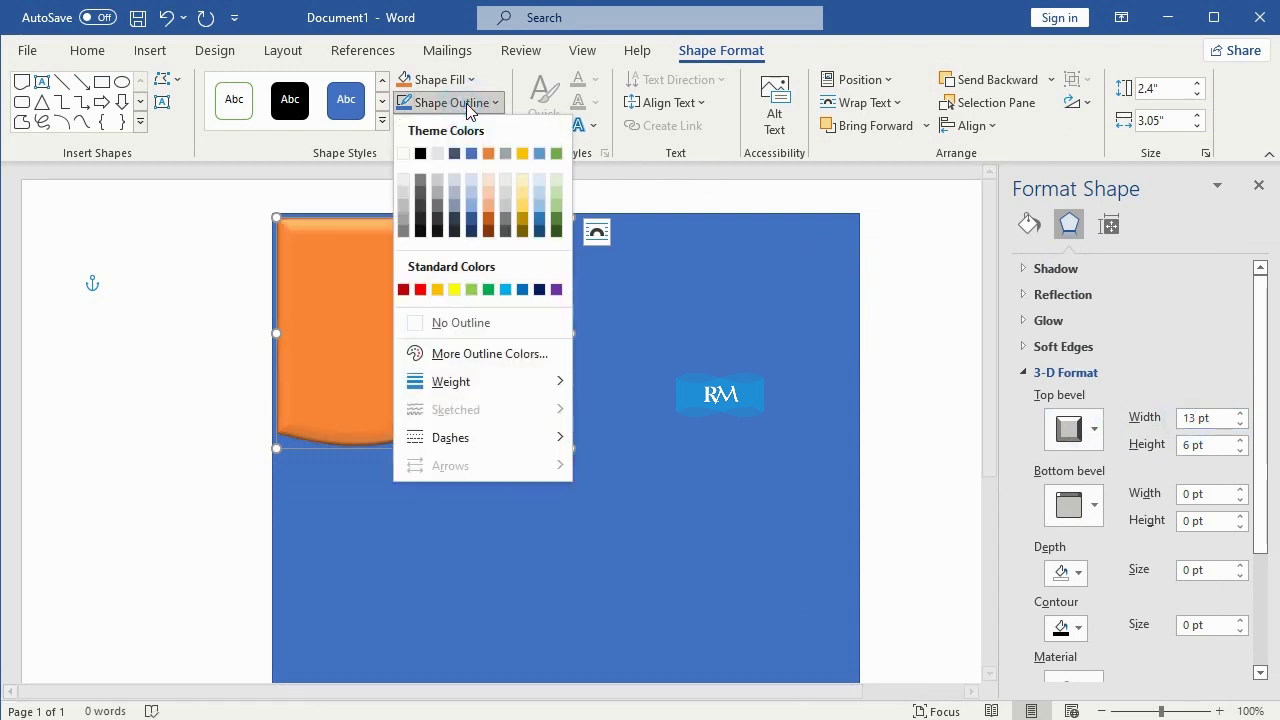
pyautogui.click(483, 323)
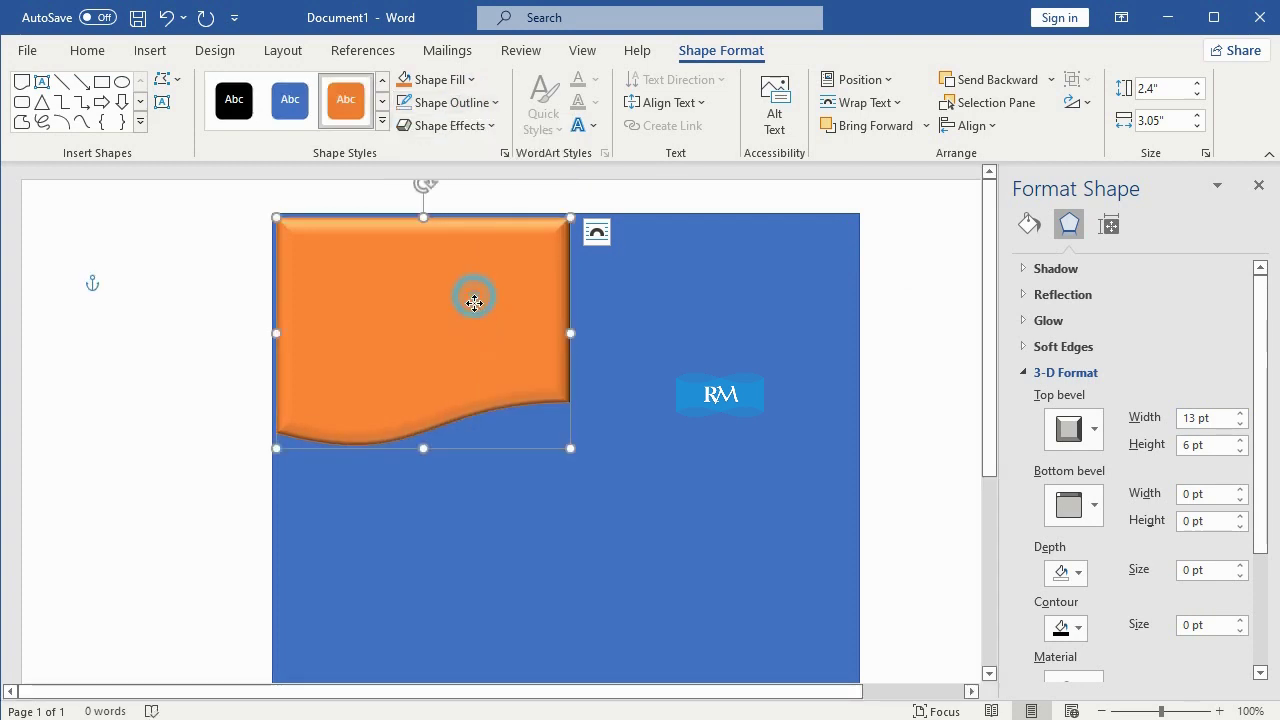
pyautogui.moveTo(474, 300); pyautogui.dragTo(469, 292)
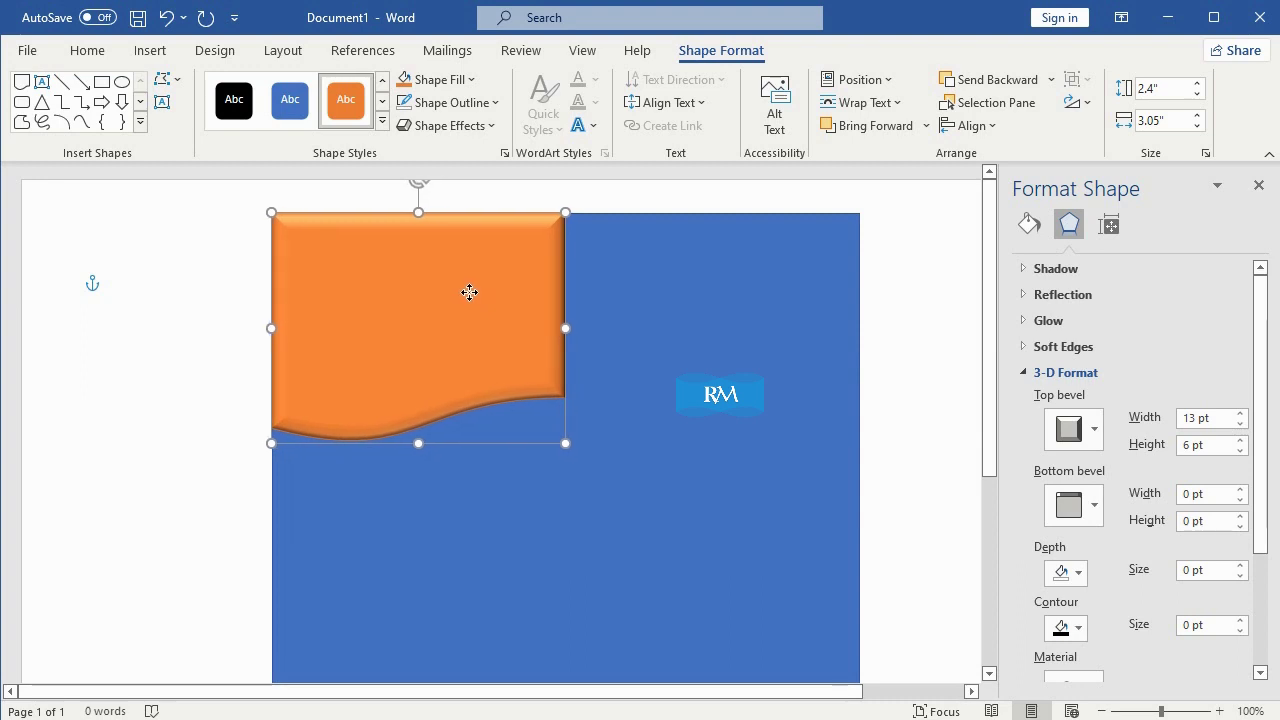
# Give the blue rectangle the same first Top bevel with 13 pt width.
pyautogui.click(709, 313)
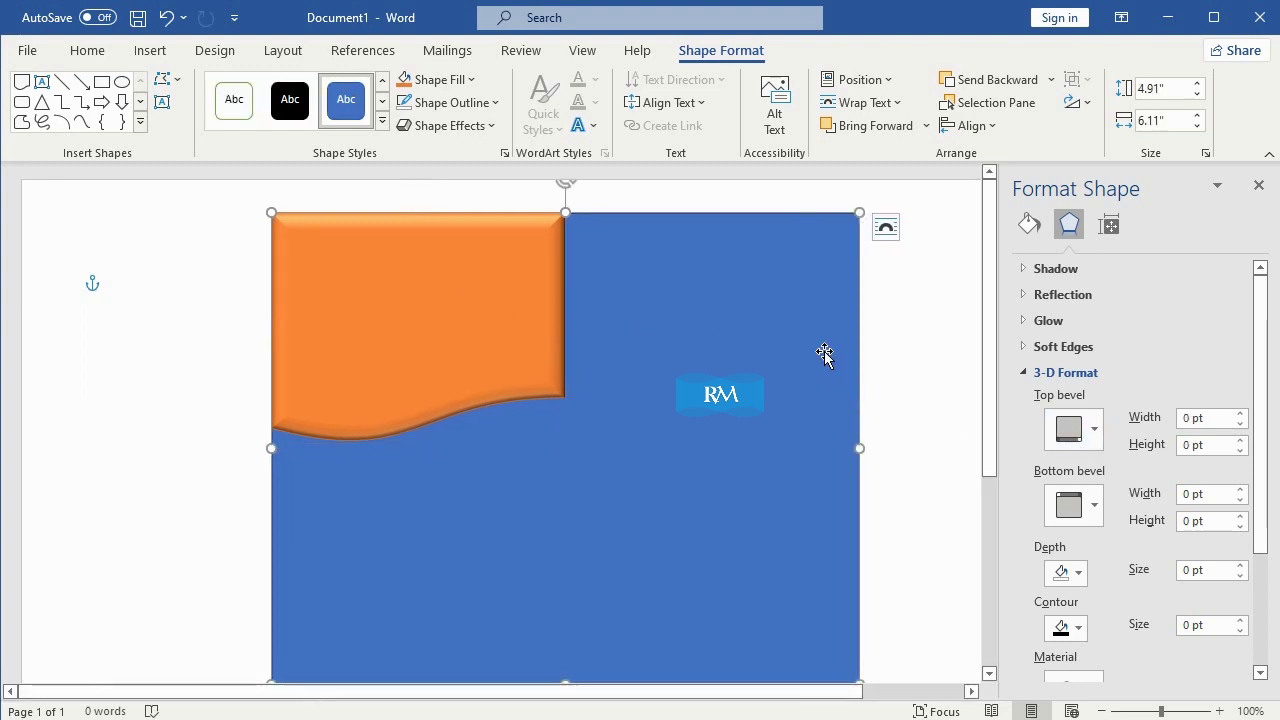
pyautogui.click(1094, 428)
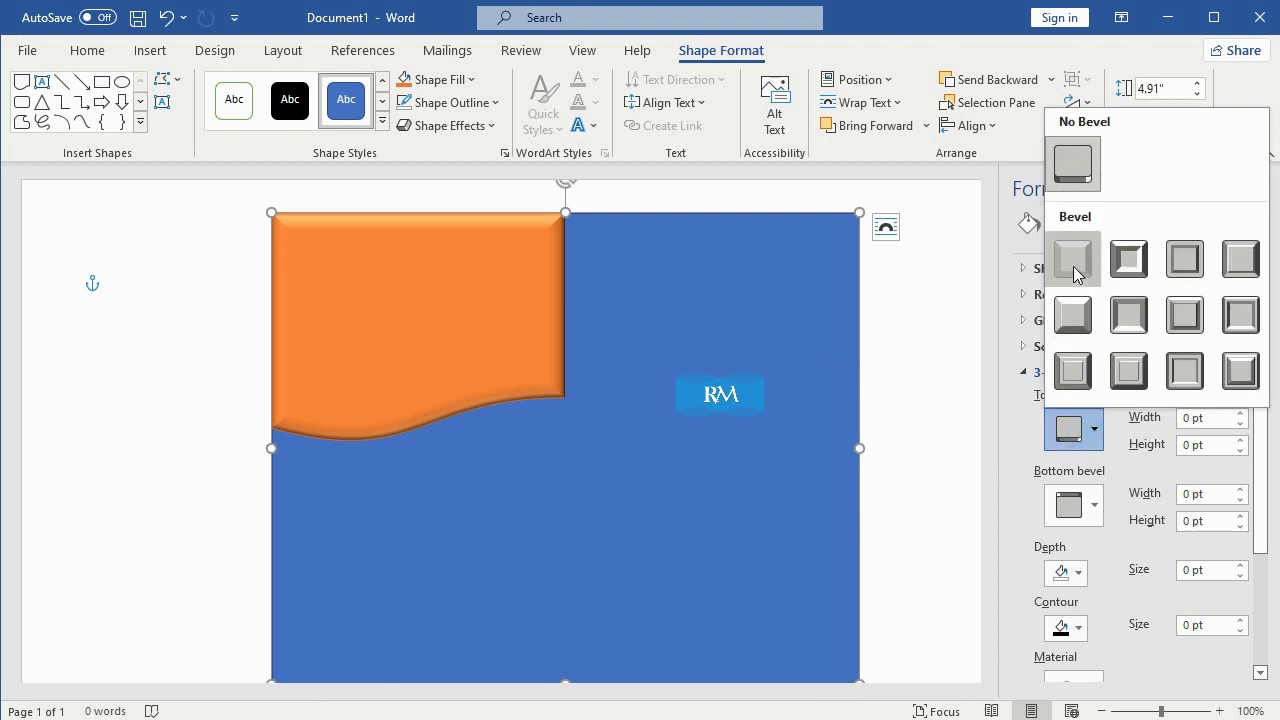
pyautogui.click(1072, 258)
pyautogui.doubleClick(1190, 420)
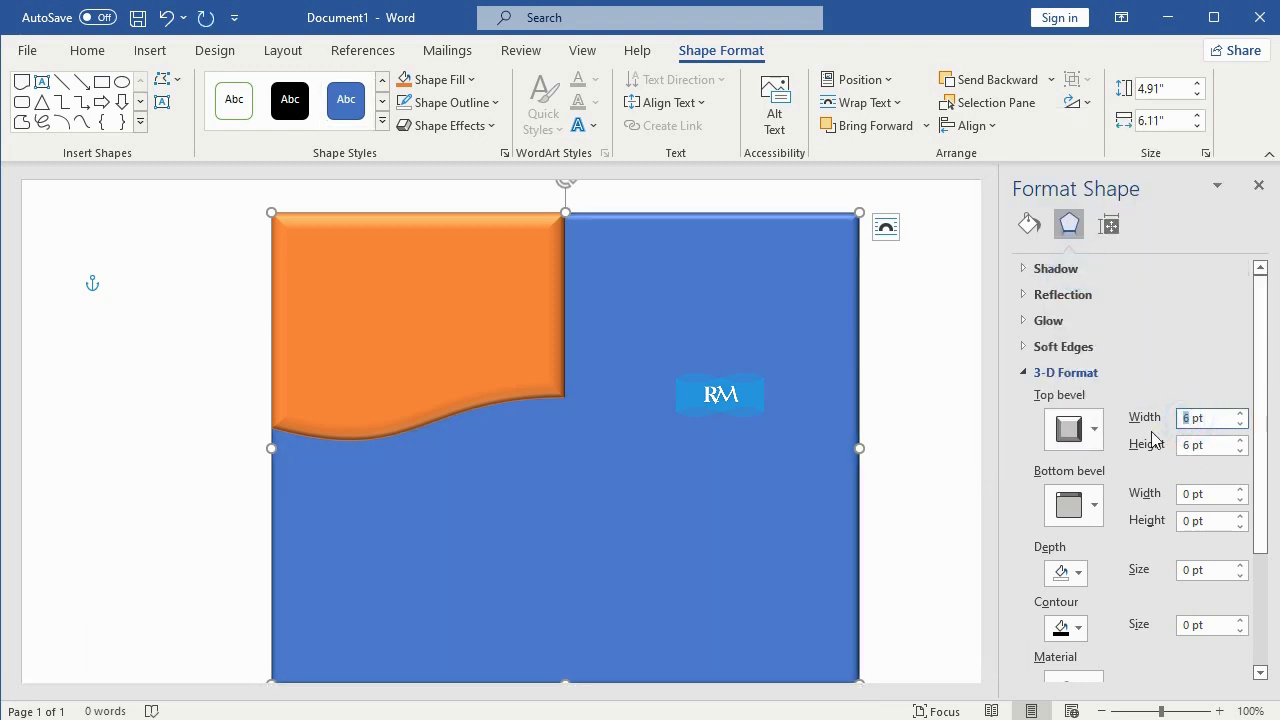
pyautogui.write('13')
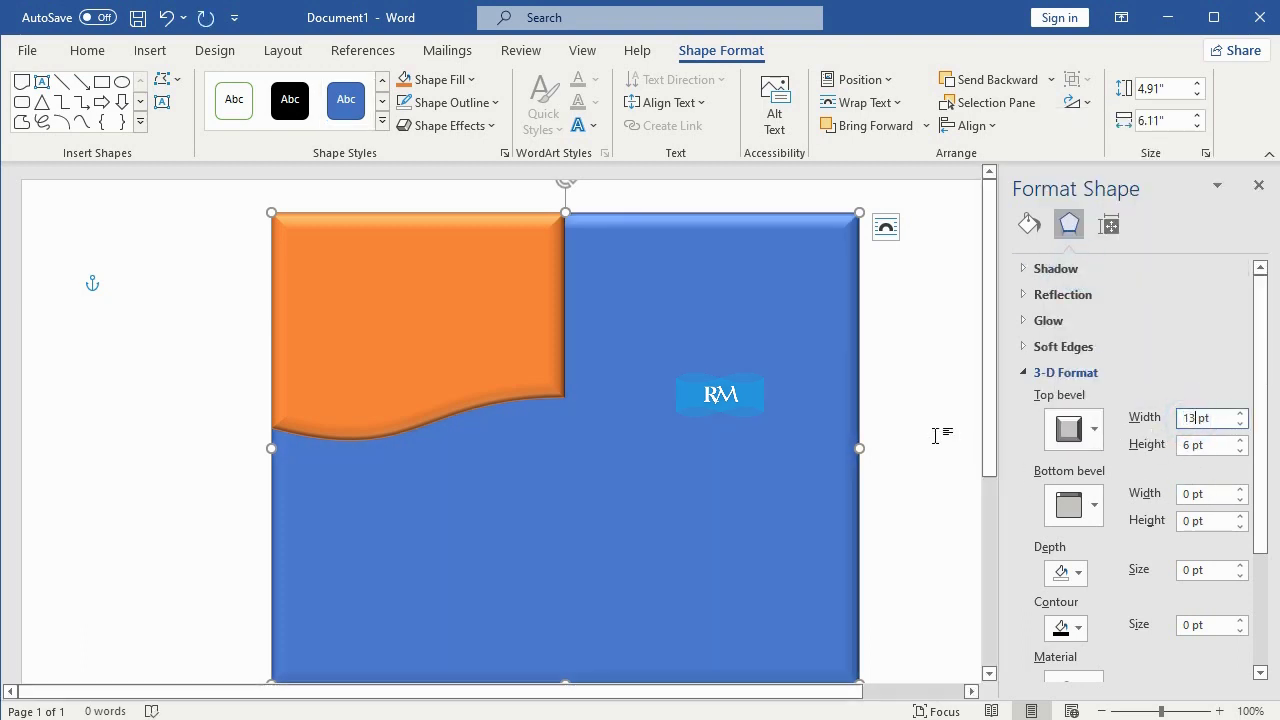
pyautogui.click(925, 397)
# Copy and paste the orange wave panel, moving the duplicate toward the right.
pyautogui.click(502, 297)
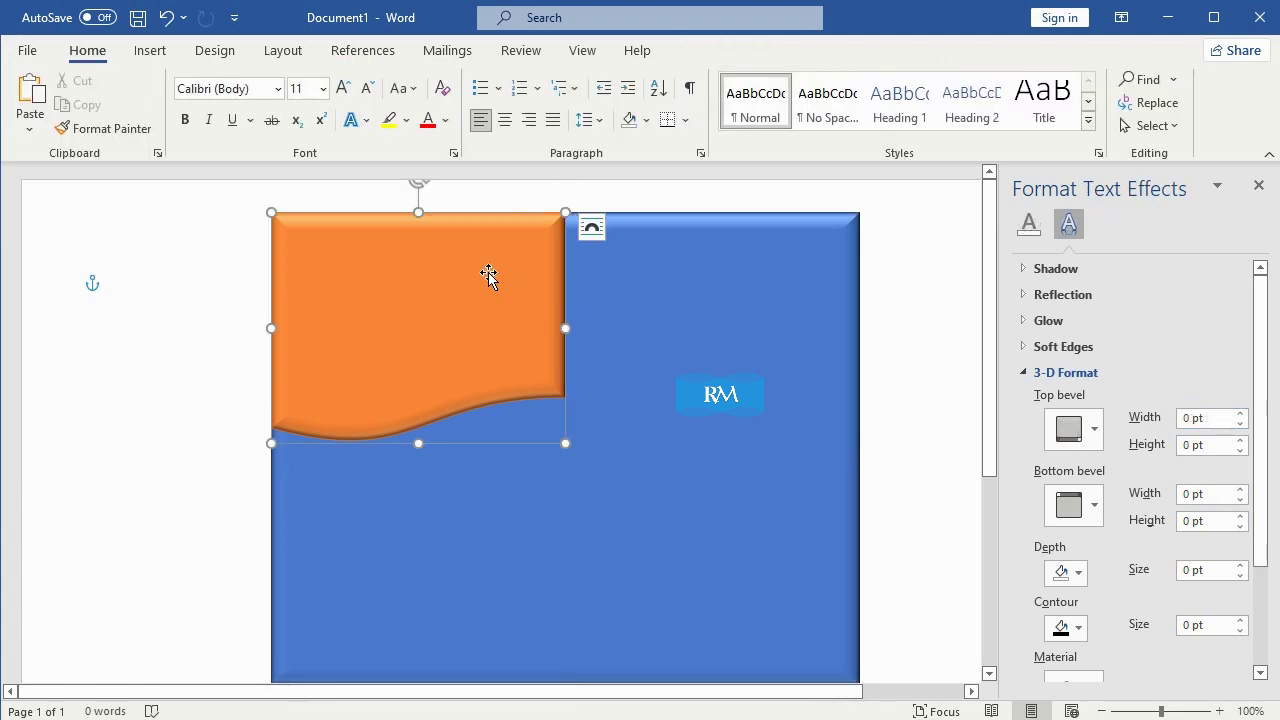
pyautogui.click(98, 50)
pyautogui.click(85, 104)
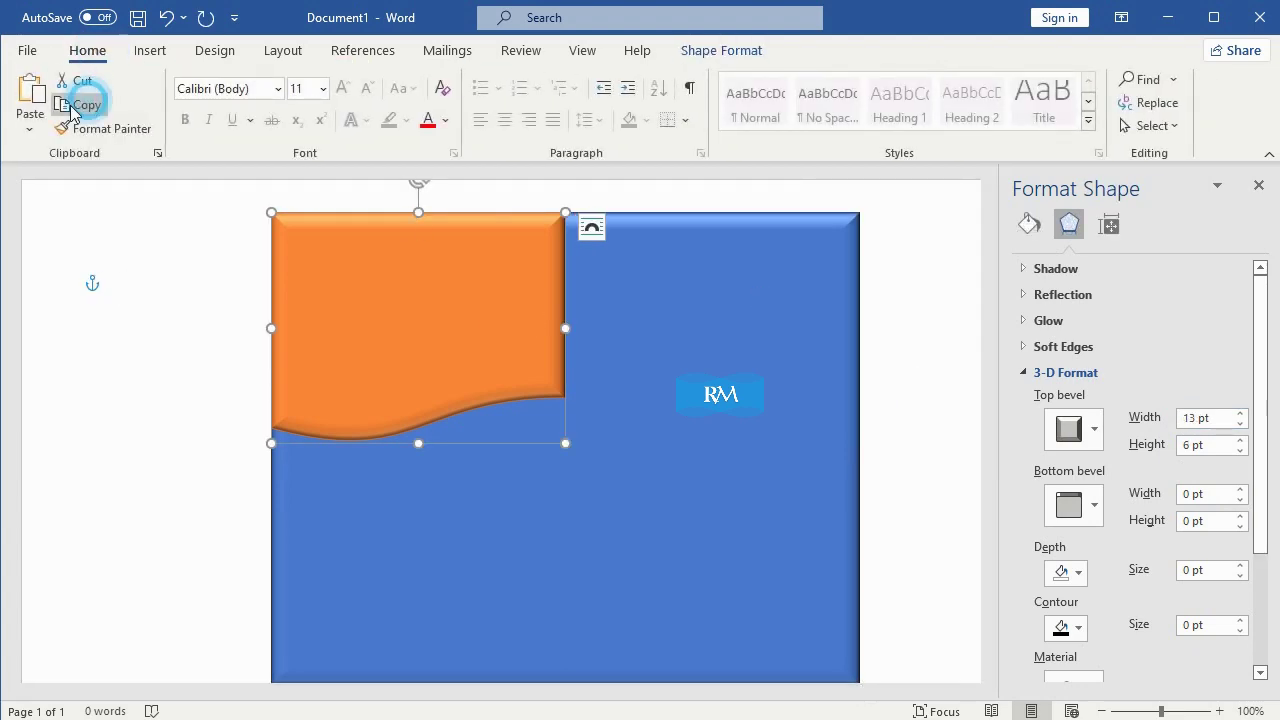
pyautogui.click(30, 90)
pyautogui.moveTo(511, 337)
pyautogui.mouseDown()
pyautogui.moveTo(581, 375)
pyautogui.moveTo(831, 377)
pyautogui.mouseUp()
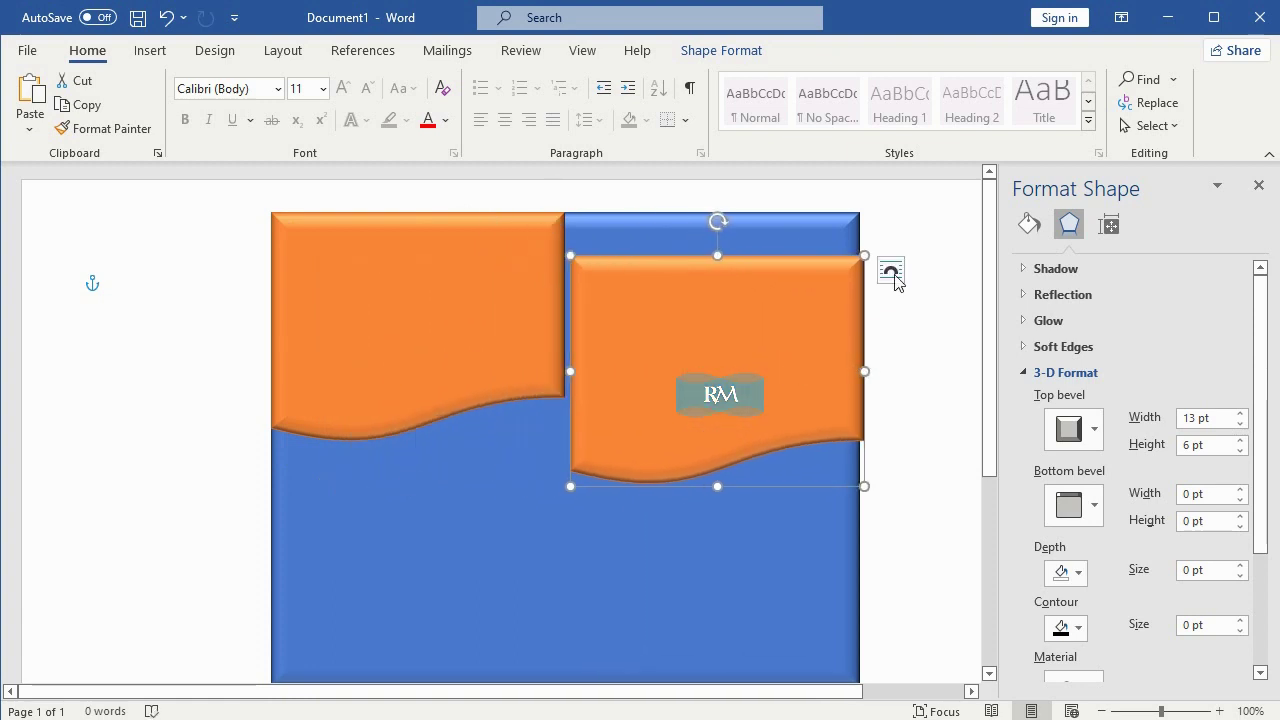
# Mirror the copy, set its width to 3.05", and place it at the rectangle's top-right.
pyautogui.click(750, 50)
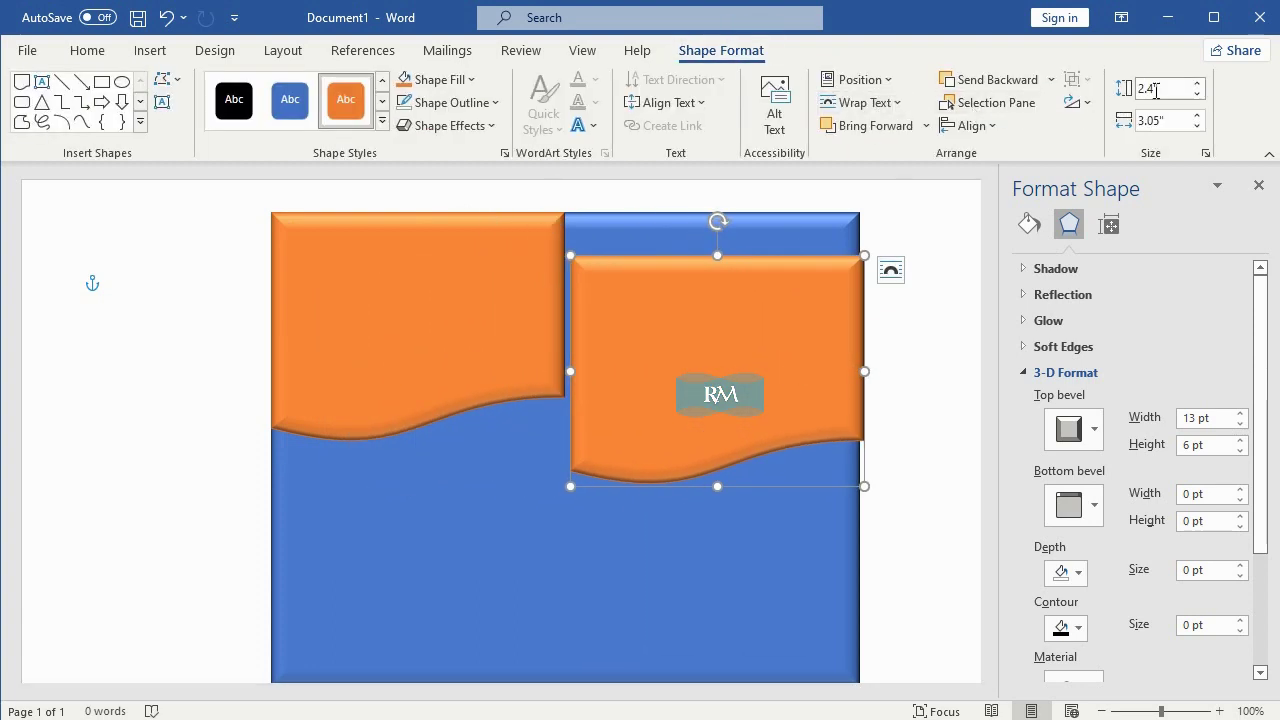
pyautogui.moveTo(864, 371); pyautogui.dragTo(385, 410)
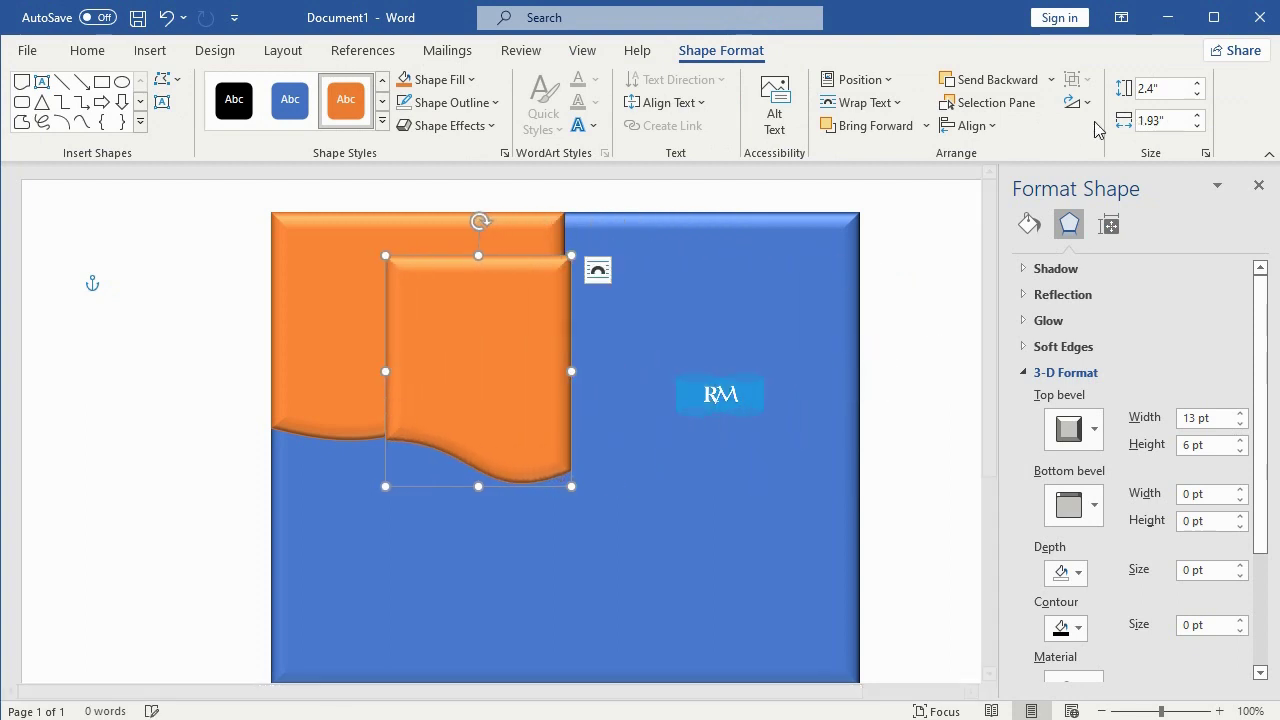
pyautogui.click(1152, 118)
pyautogui.write('3.05')
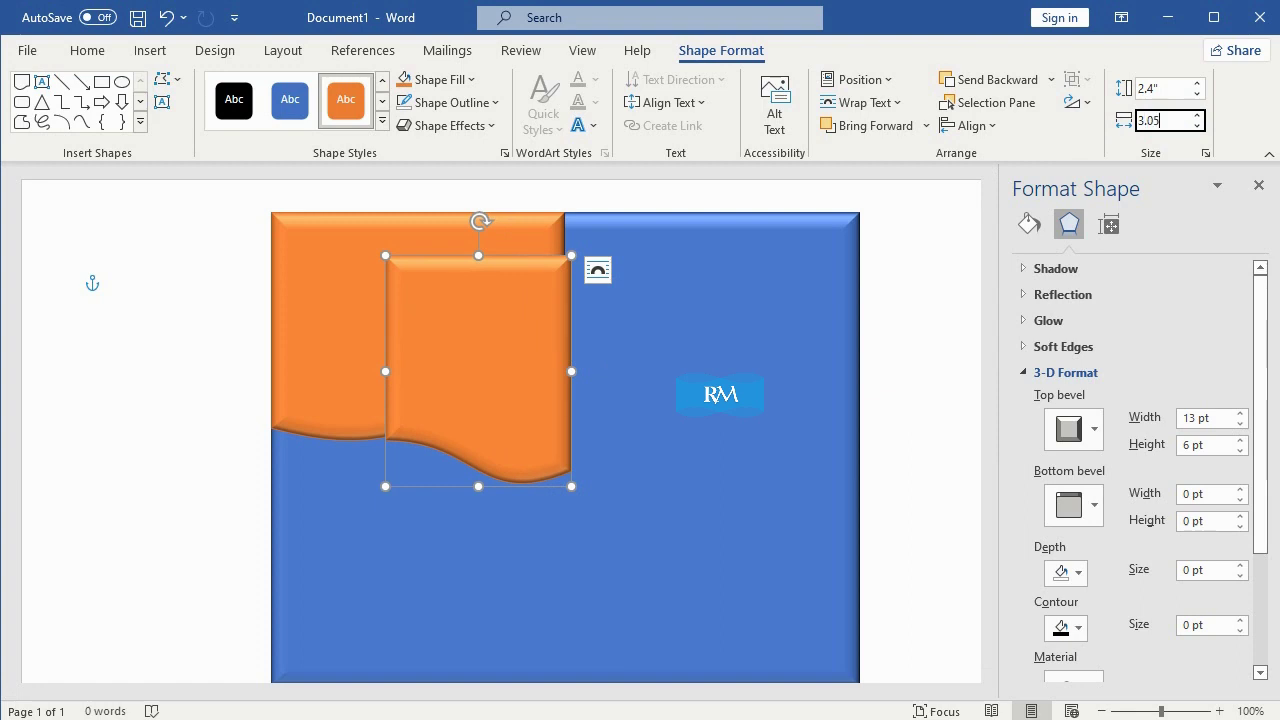
pyautogui.press('Return')
pyautogui.moveTo(549, 437)
pyautogui.mouseDown()
pyautogui.moveTo(727, 367)
pyautogui.moveTo(722, 383)
pyautogui.mouseUp()
pyautogui.click(466, 312)
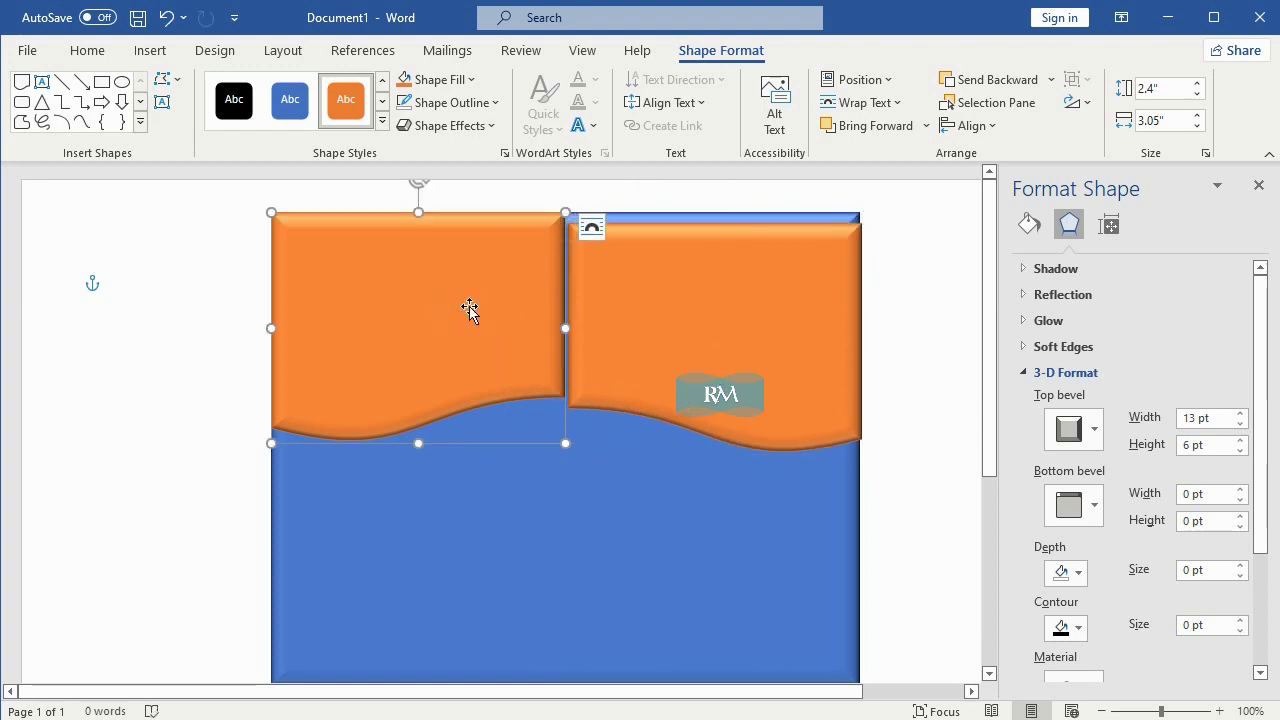
# Align the two orange panels along their top edges.
pyautogui.keyDown('shift'); pyautogui.click(717, 281); pyautogui.keyUp('shift')
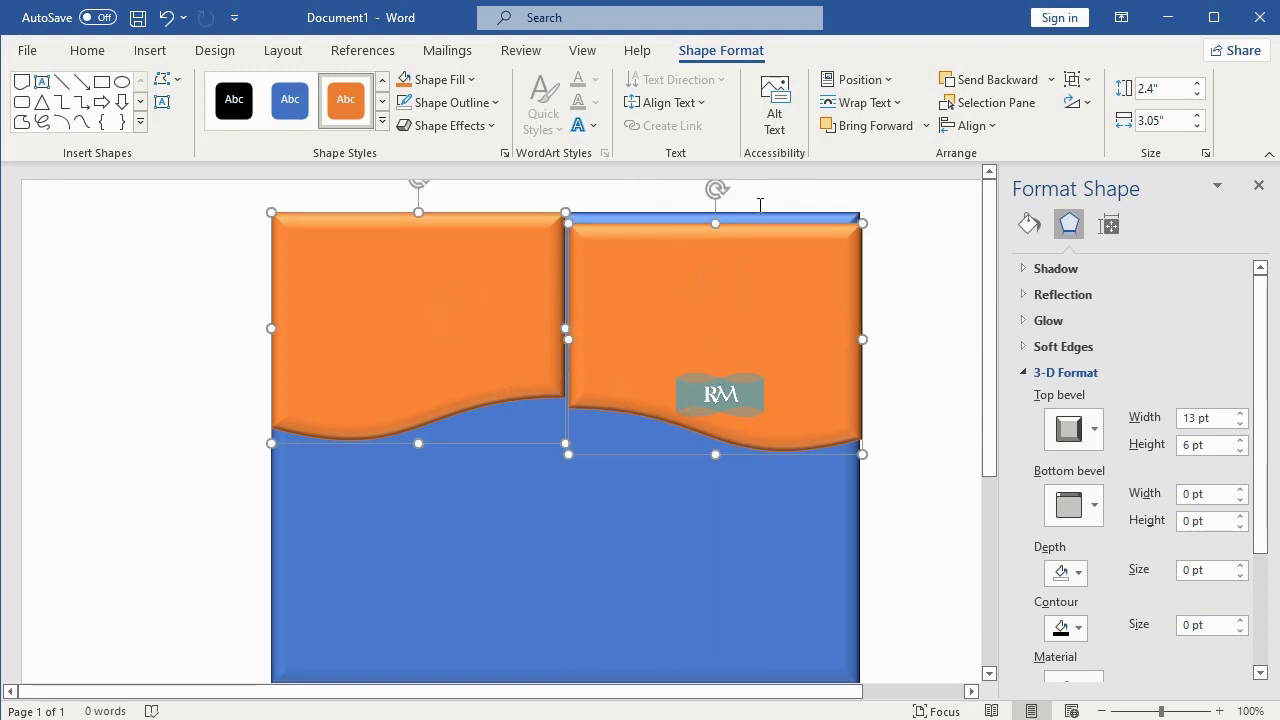
pyautogui.click(731, 45)
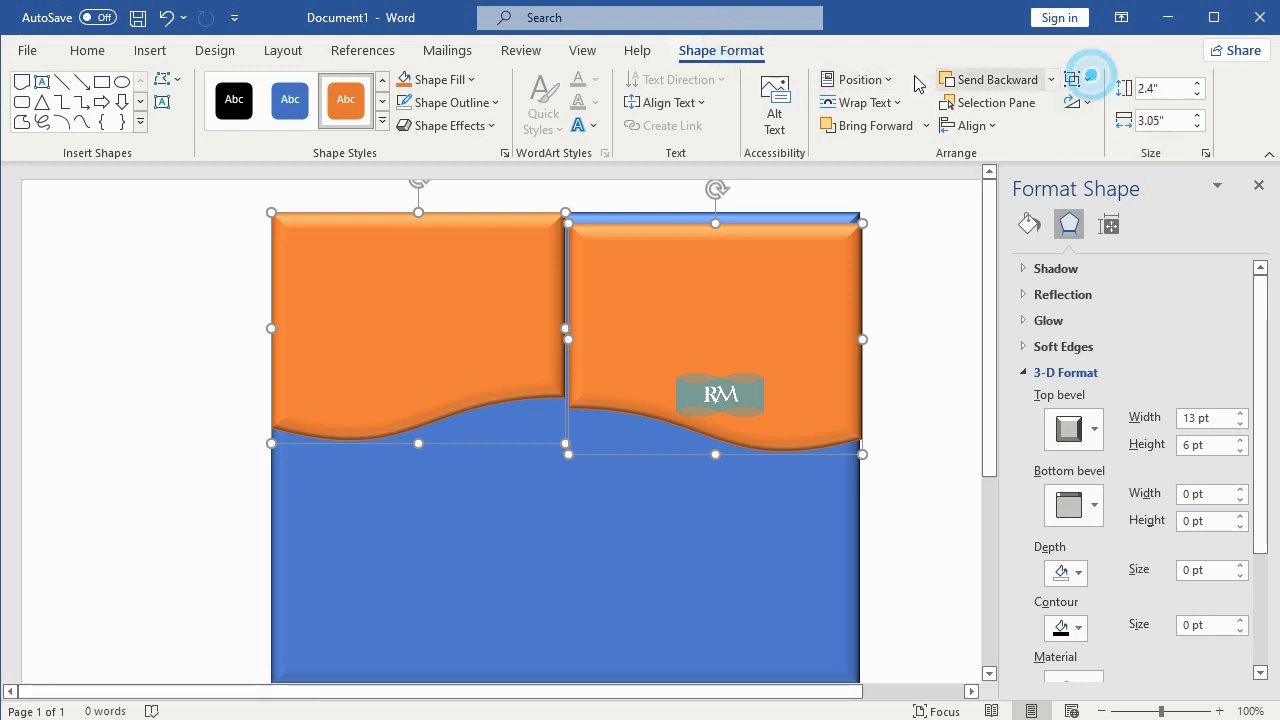
pyautogui.click(993, 127)
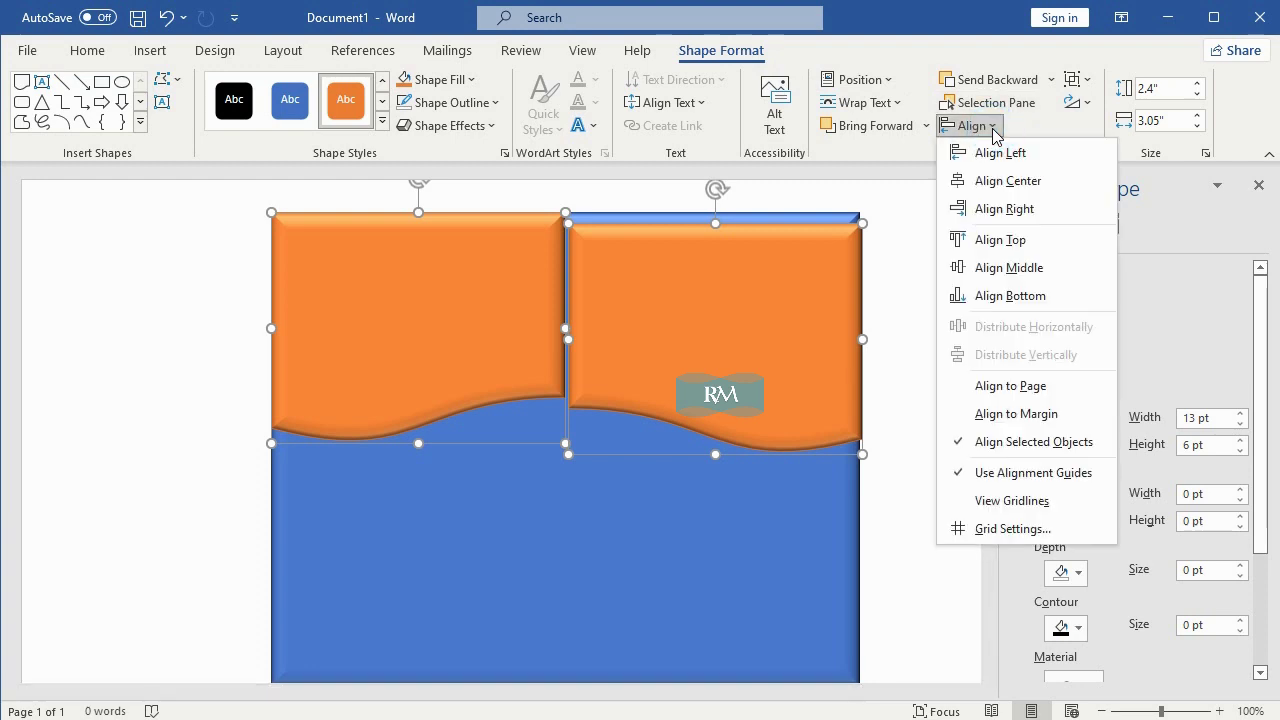
pyautogui.click(1033, 240)
pyautogui.click(920, 272)
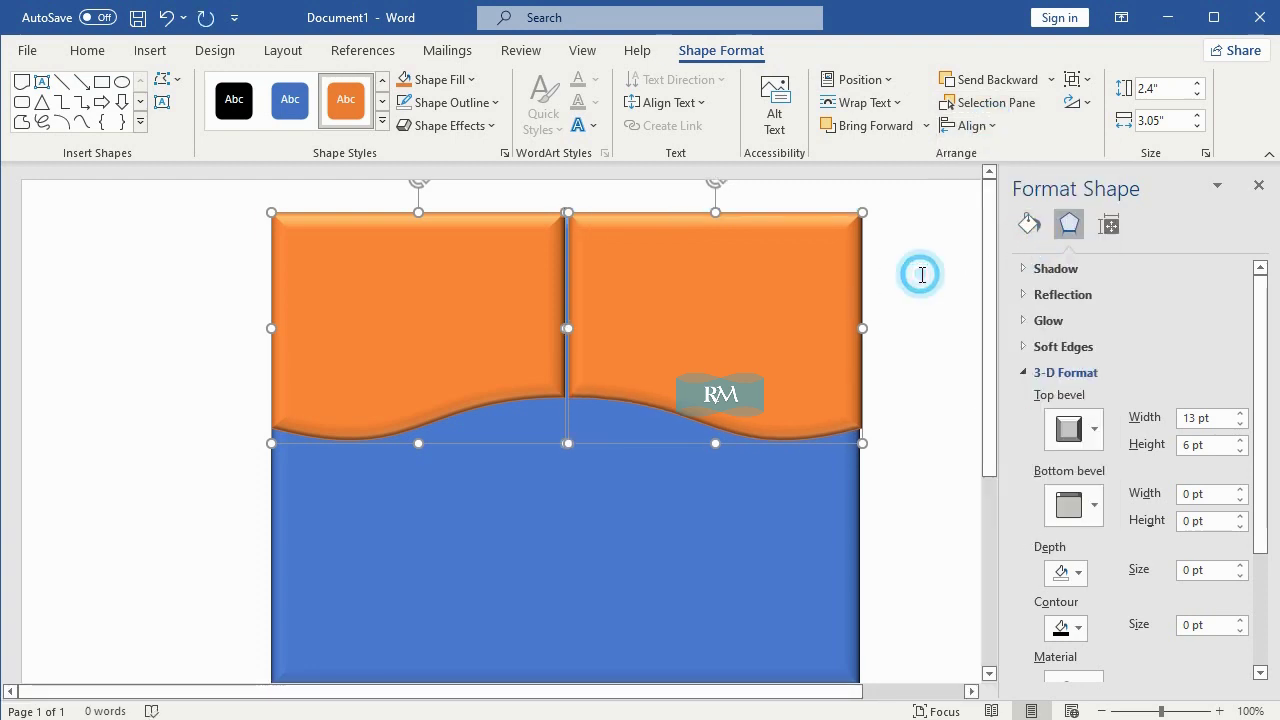
# Nudge the right panel left to close the gap between the panels.
pyautogui.click(645, 329)
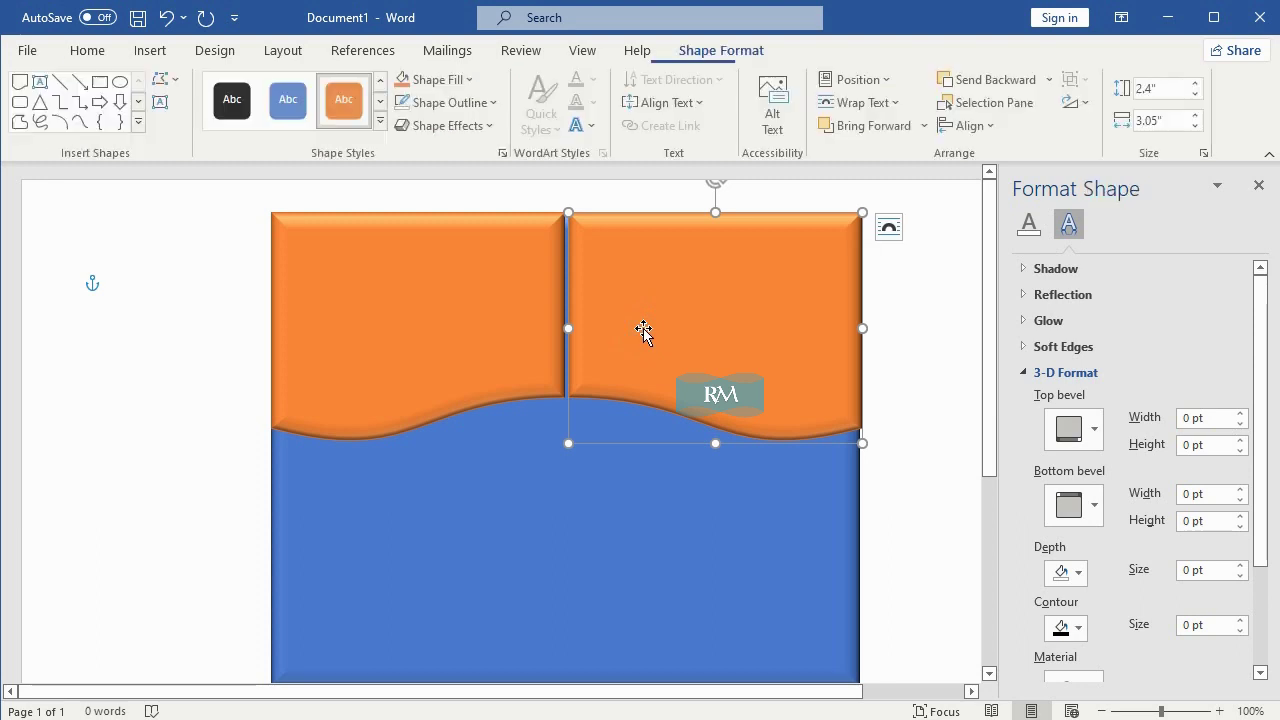
pyautogui.hotkey('ctrl', 'Left')
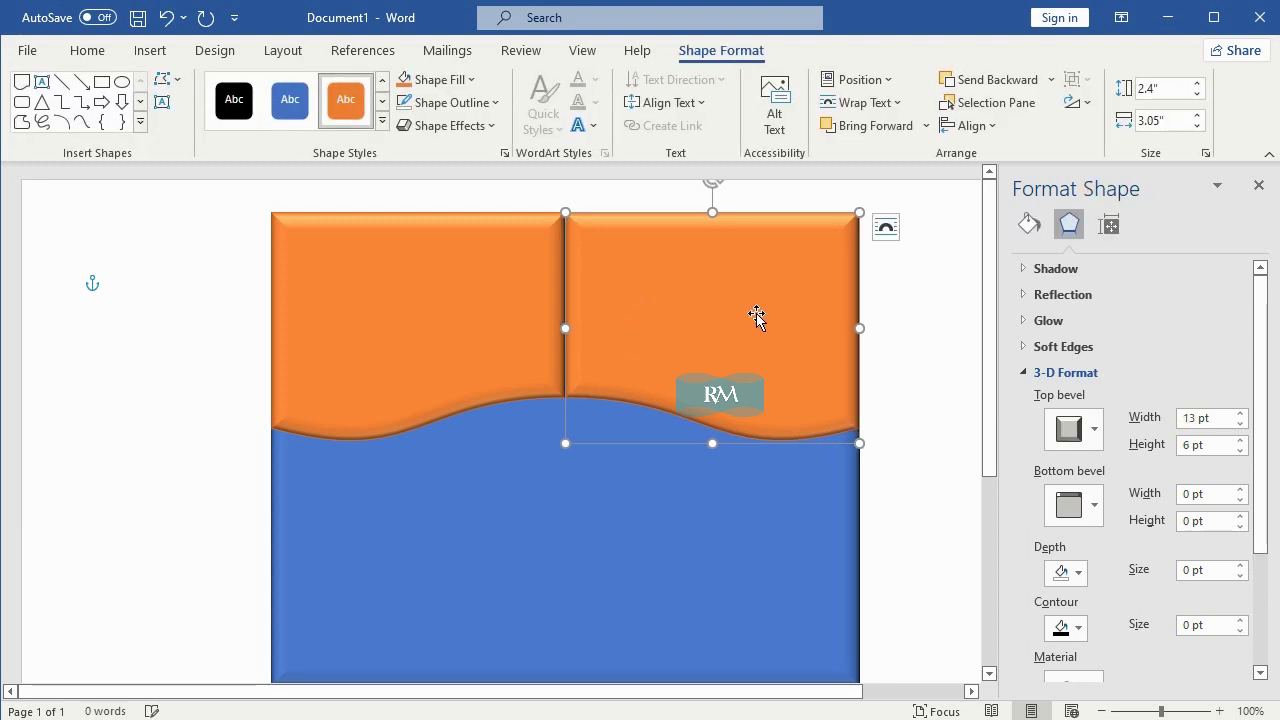
pyautogui.click(937, 279)
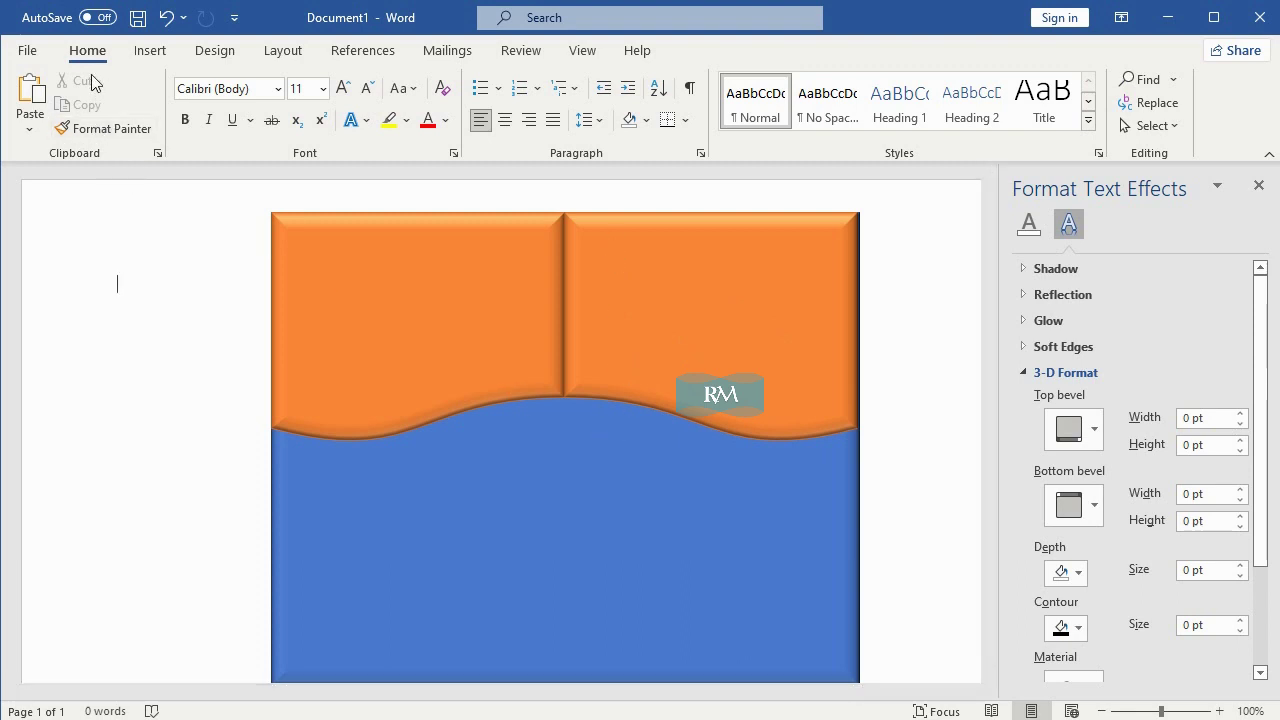
# Paste another wave copy, flip it upside down at 2.04" height, and move it lower-left.
pyautogui.click(38, 92)
pyautogui.moveTo(330, 360); pyautogui.dragTo(610, 390)
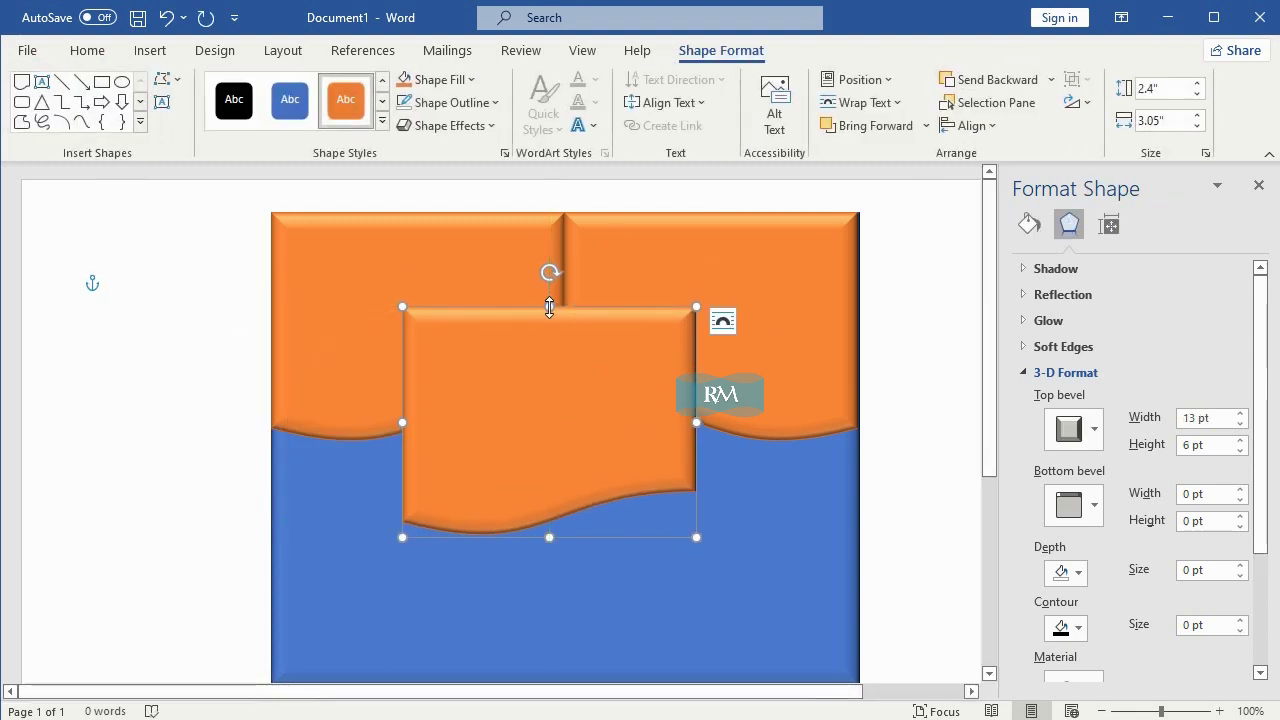
pyautogui.moveTo(549, 307); pyautogui.dragTo(549, 637)
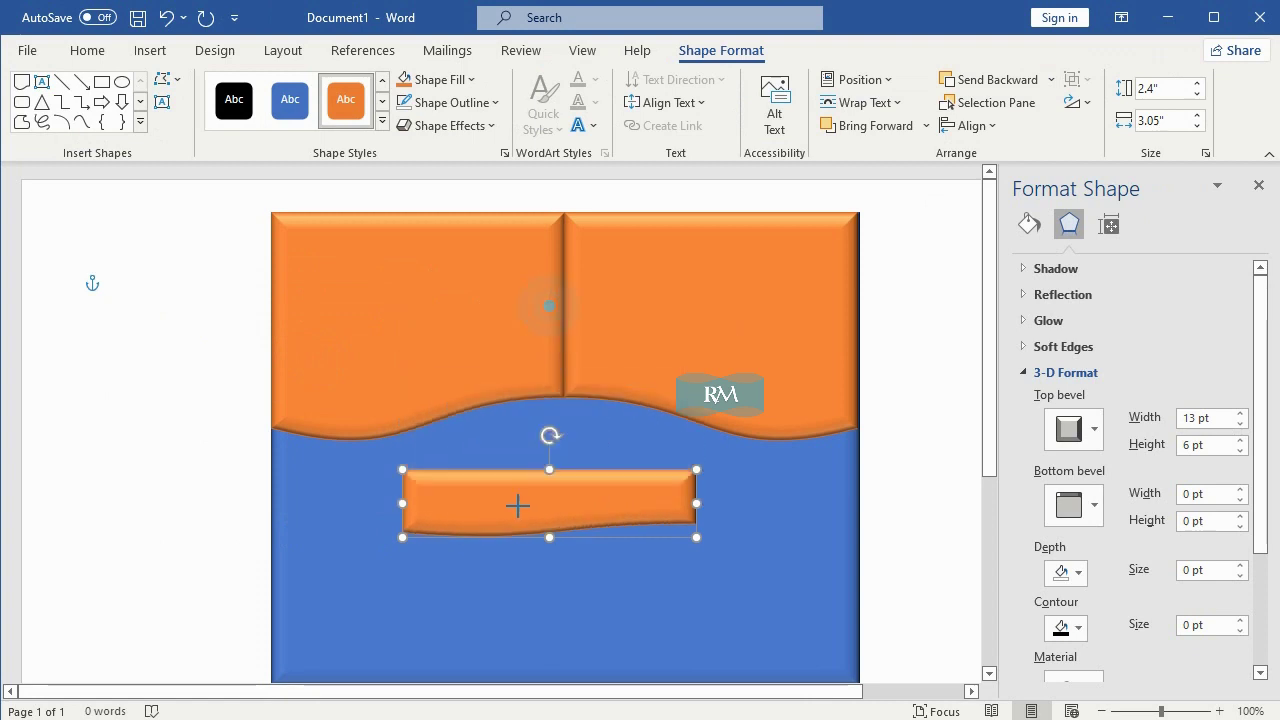
pyautogui.click(1151, 89)
pyautogui.click(1145, 88)
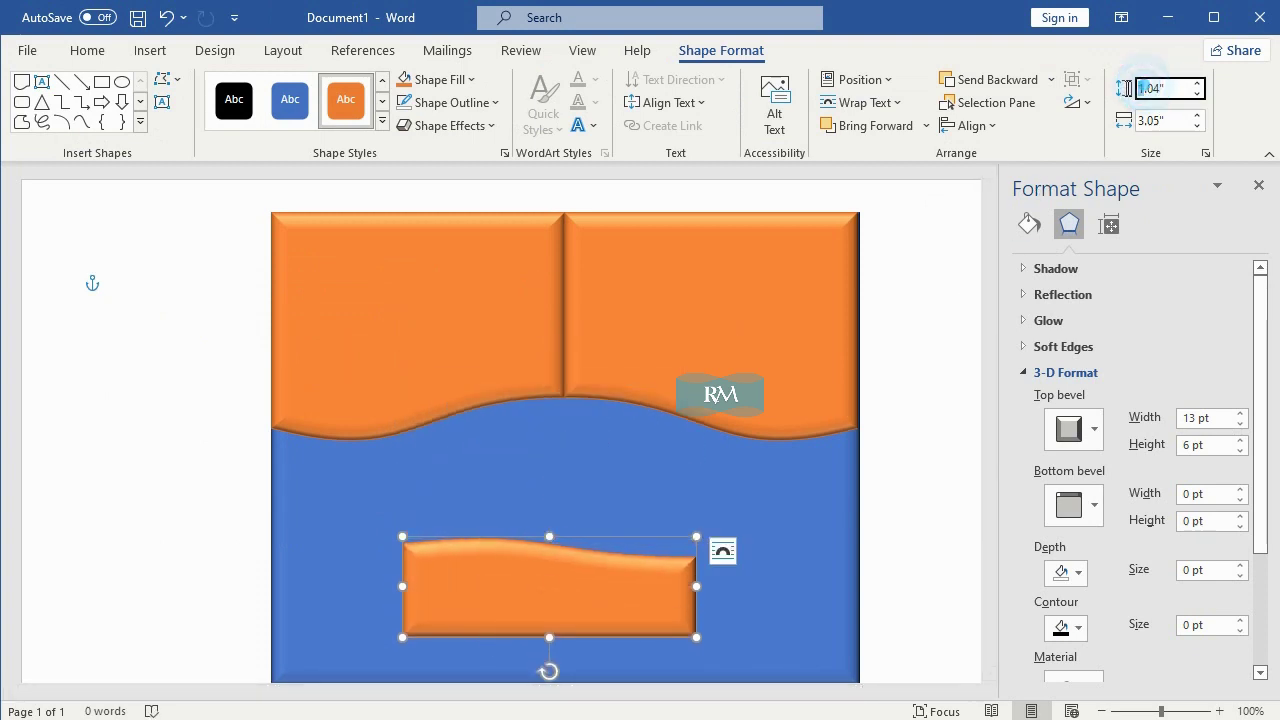
pyautogui.write('2')
pyautogui.press('Return')
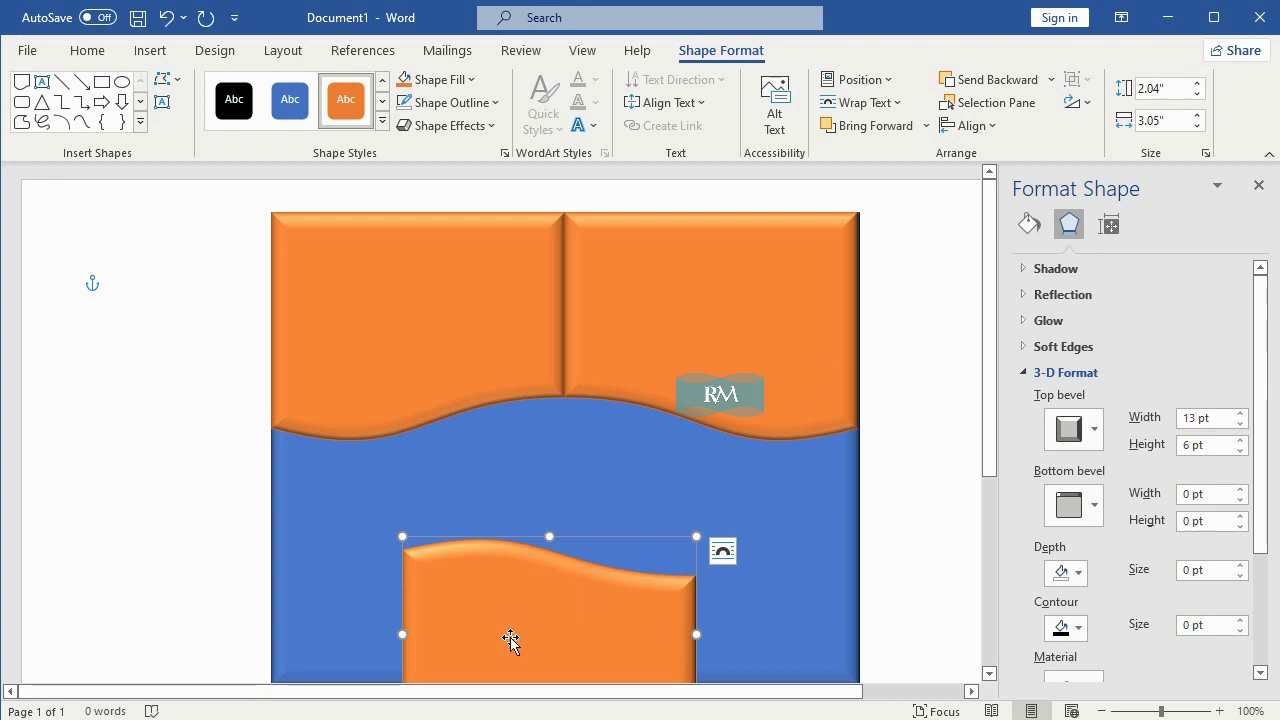
pyautogui.moveTo(509, 637); pyautogui.dragTo(376, 581)
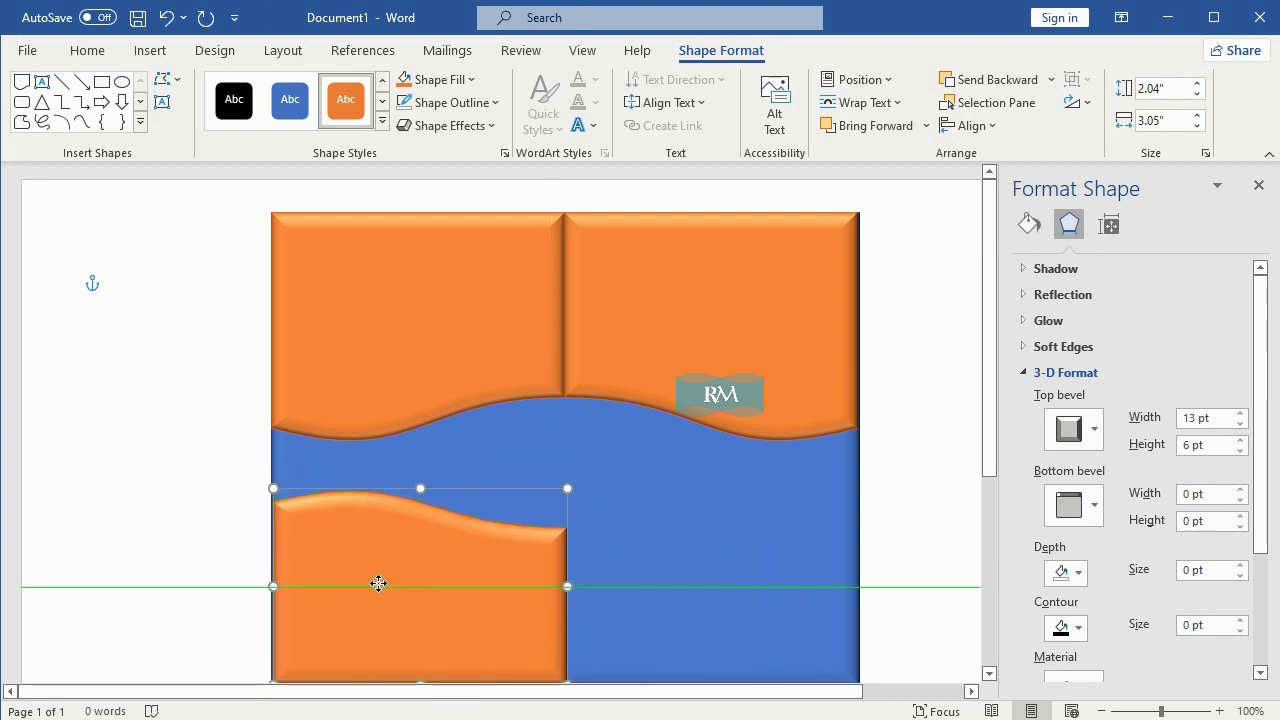
# Line the lower panel up with the rectangle's bottom edge and select the top-right panel.
pyautogui.scroll(-1, 928, 385)
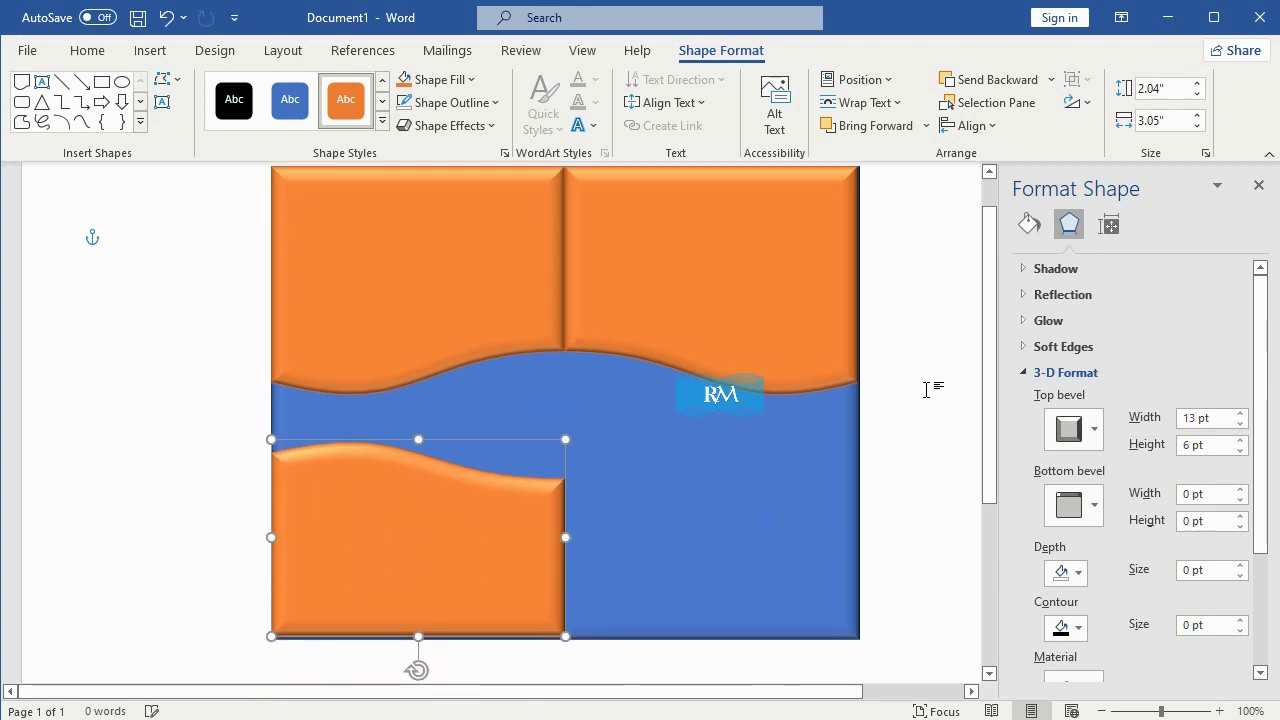
pyautogui.click(413, 576)
pyautogui.moveTo(413, 576); pyautogui.dragTo(417, 582)
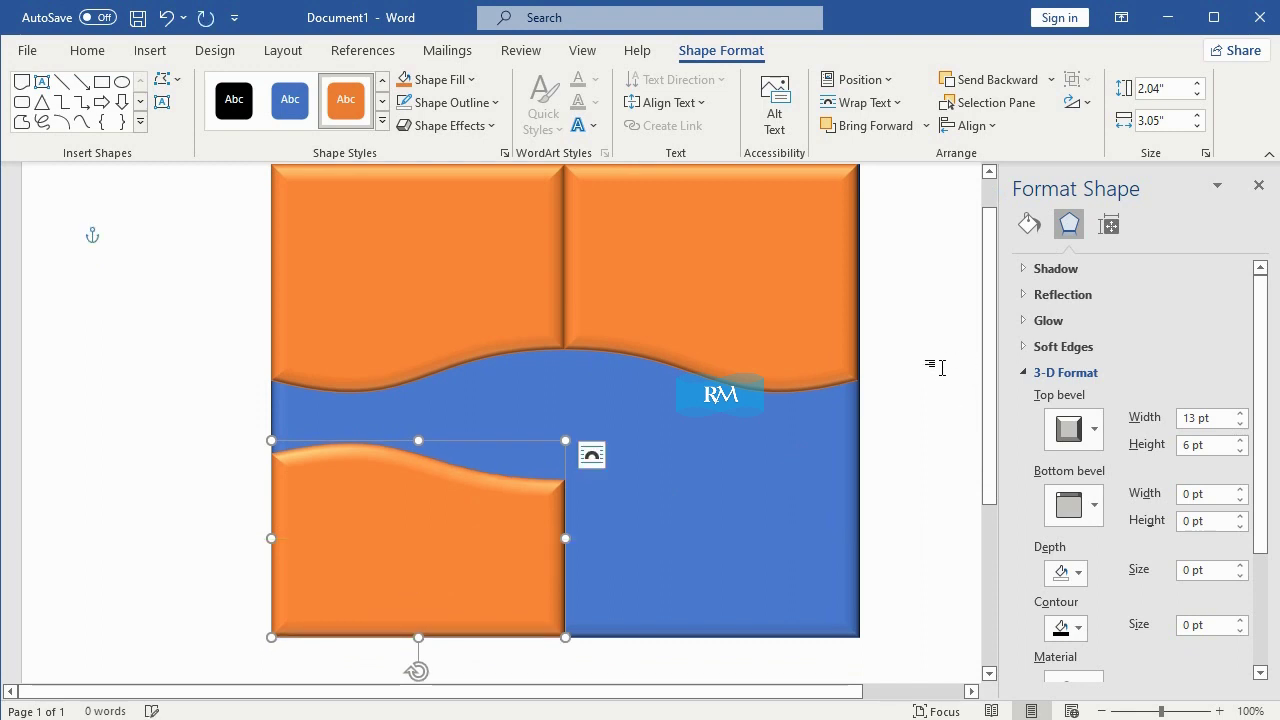
pyautogui.click(773, 264)
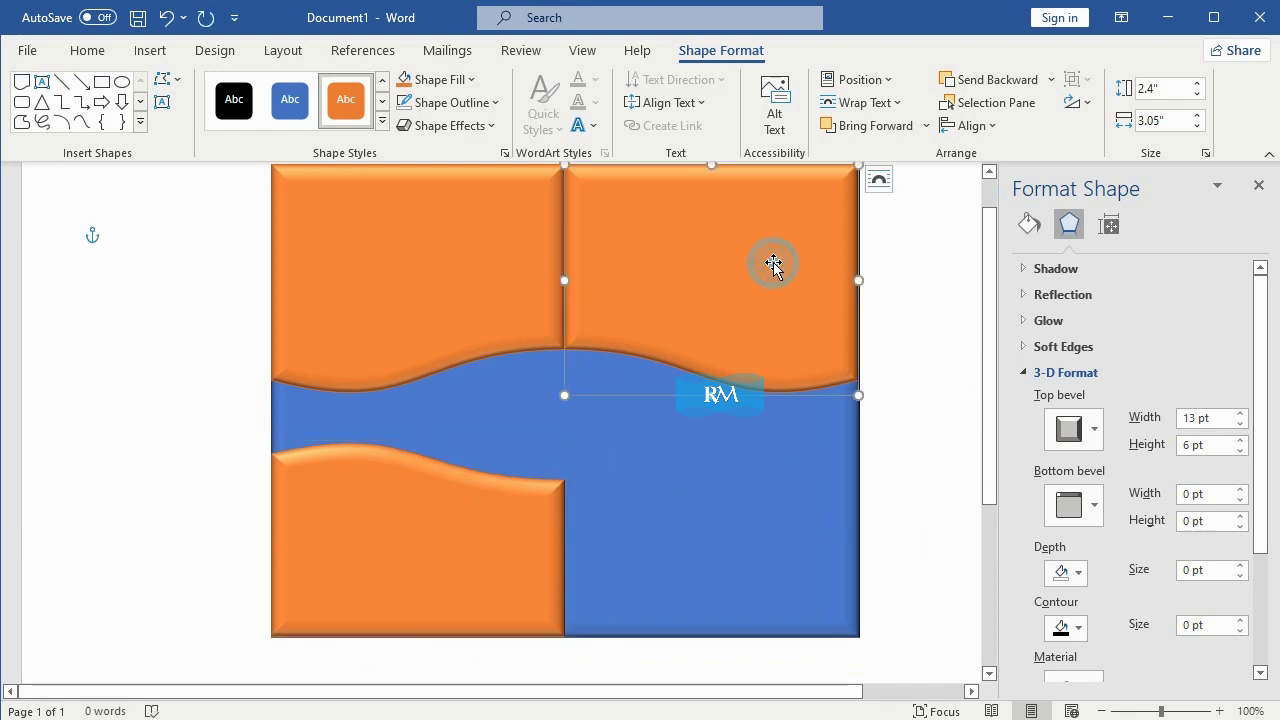
pyautogui.click(88, 51)
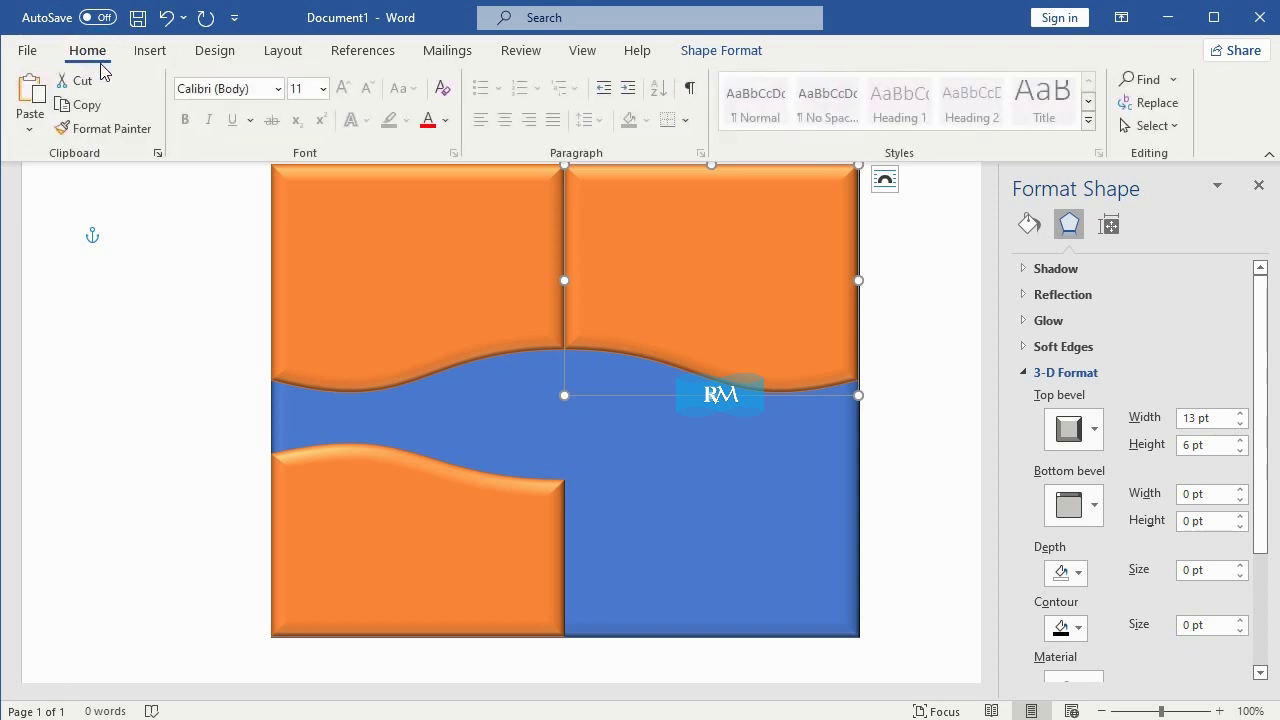
pyautogui.click(86, 106)
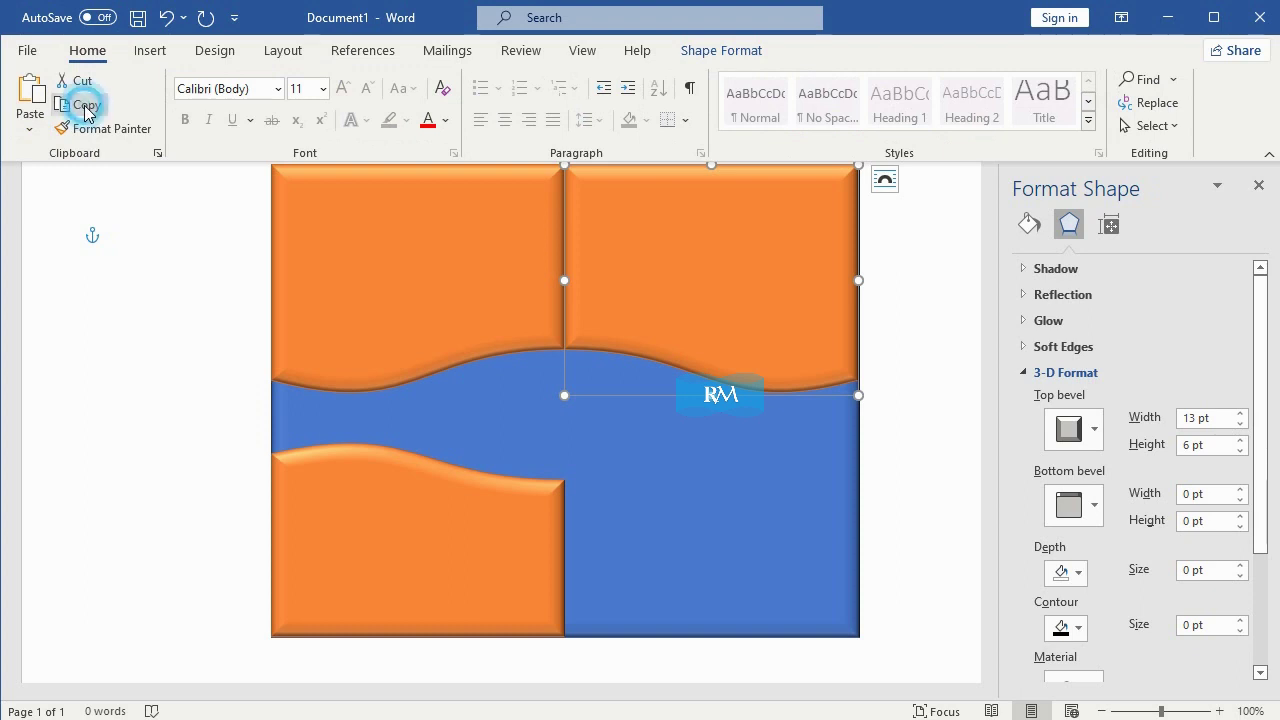
pyautogui.click(30, 92)
pyautogui.moveTo(737, 271); pyautogui.dragTo(740, 366)
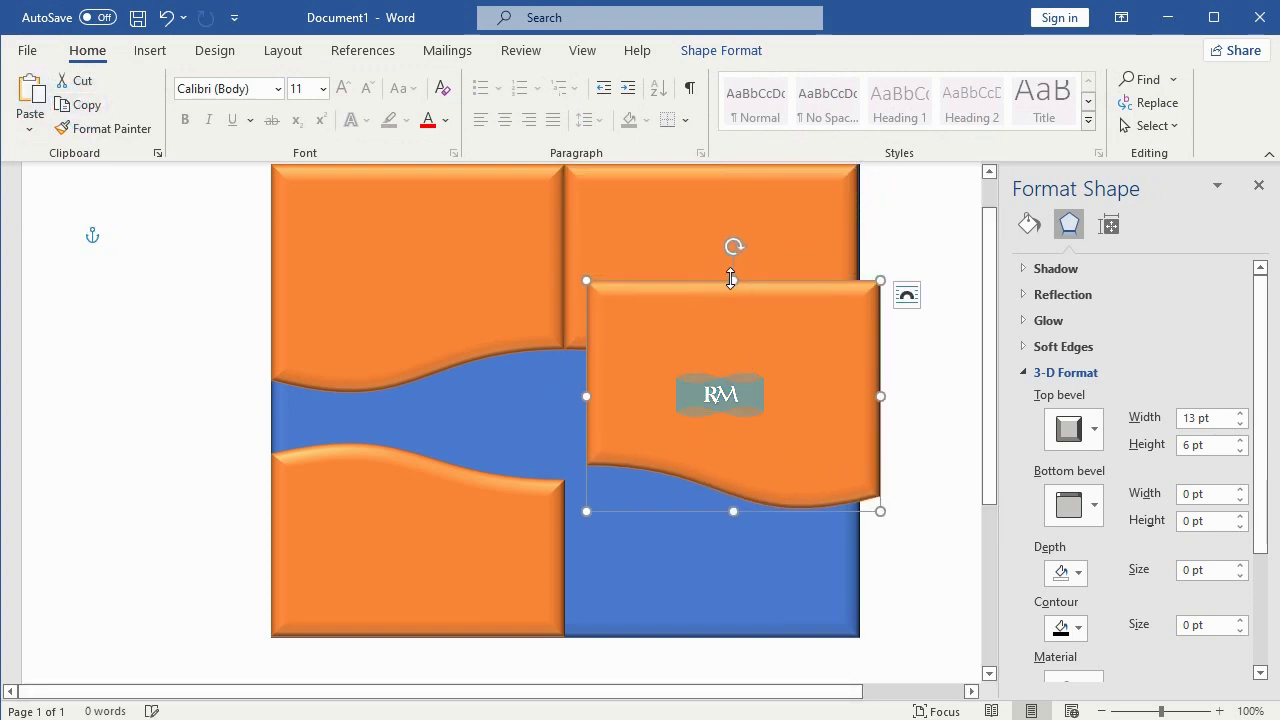
pyautogui.moveTo(731, 279); pyautogui.dragTo(733, 663)
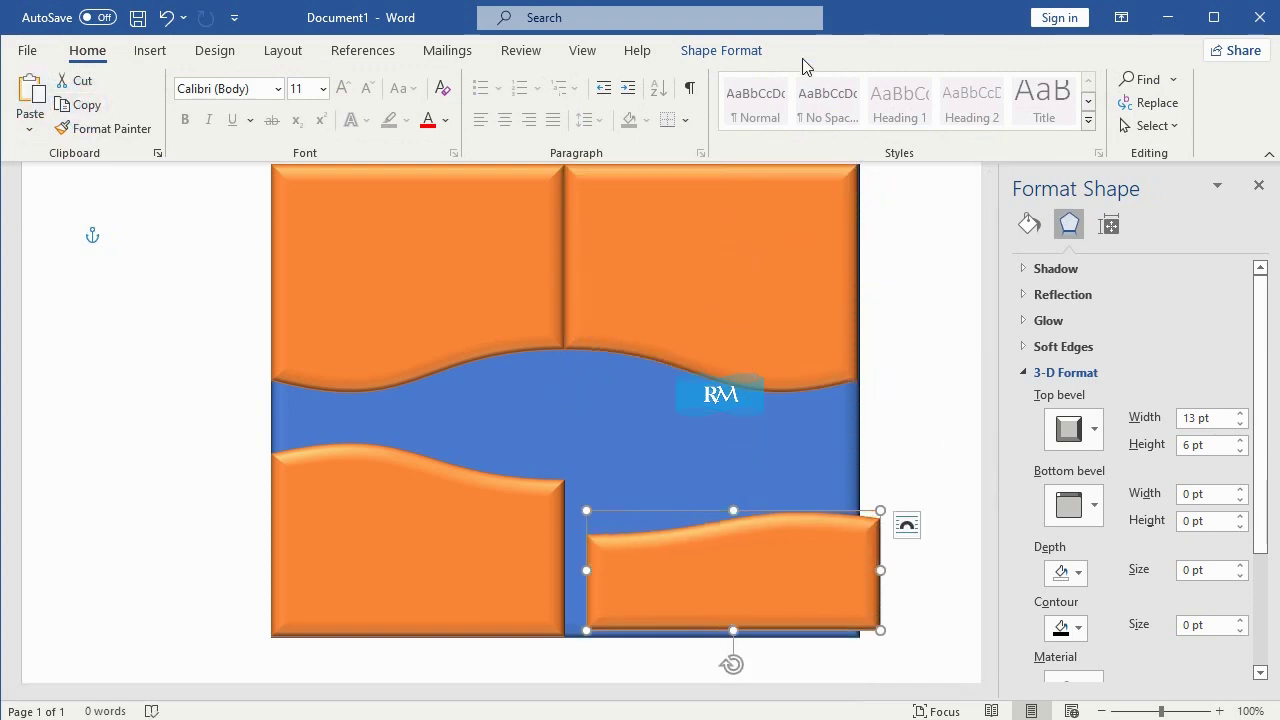
pyautogui.click(721, 50)
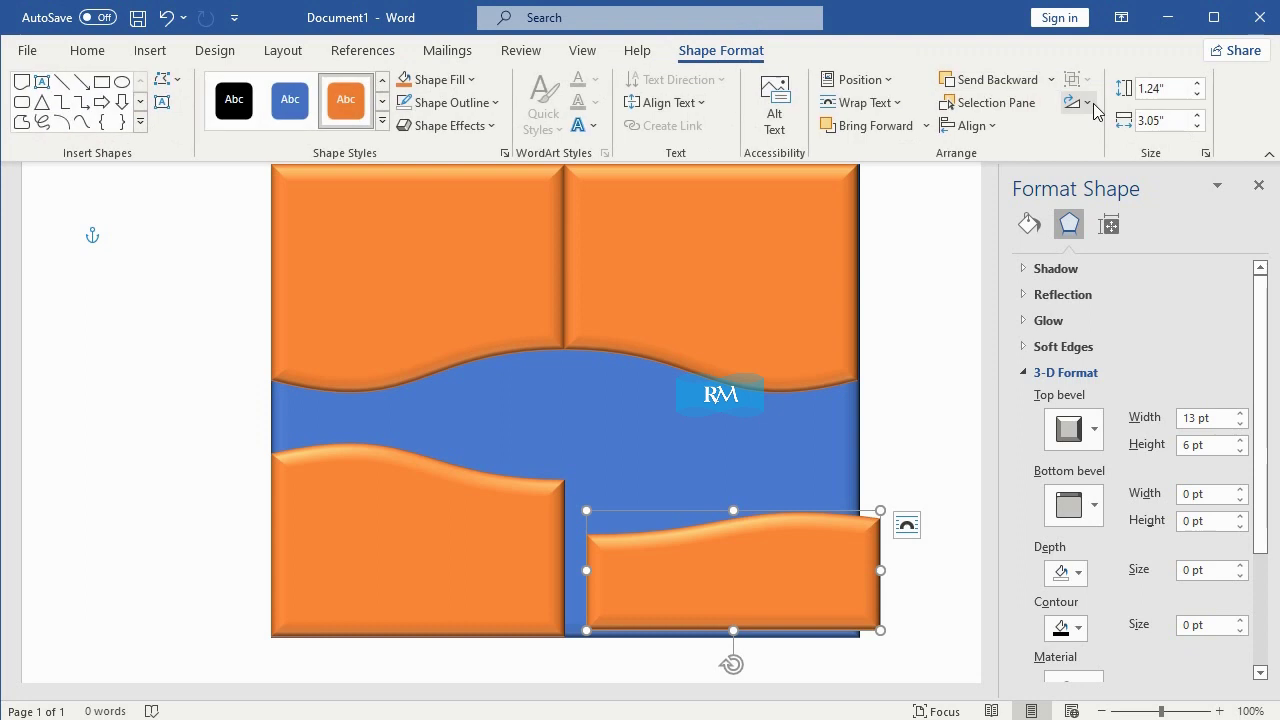
pyautogui.click(1163, 86)
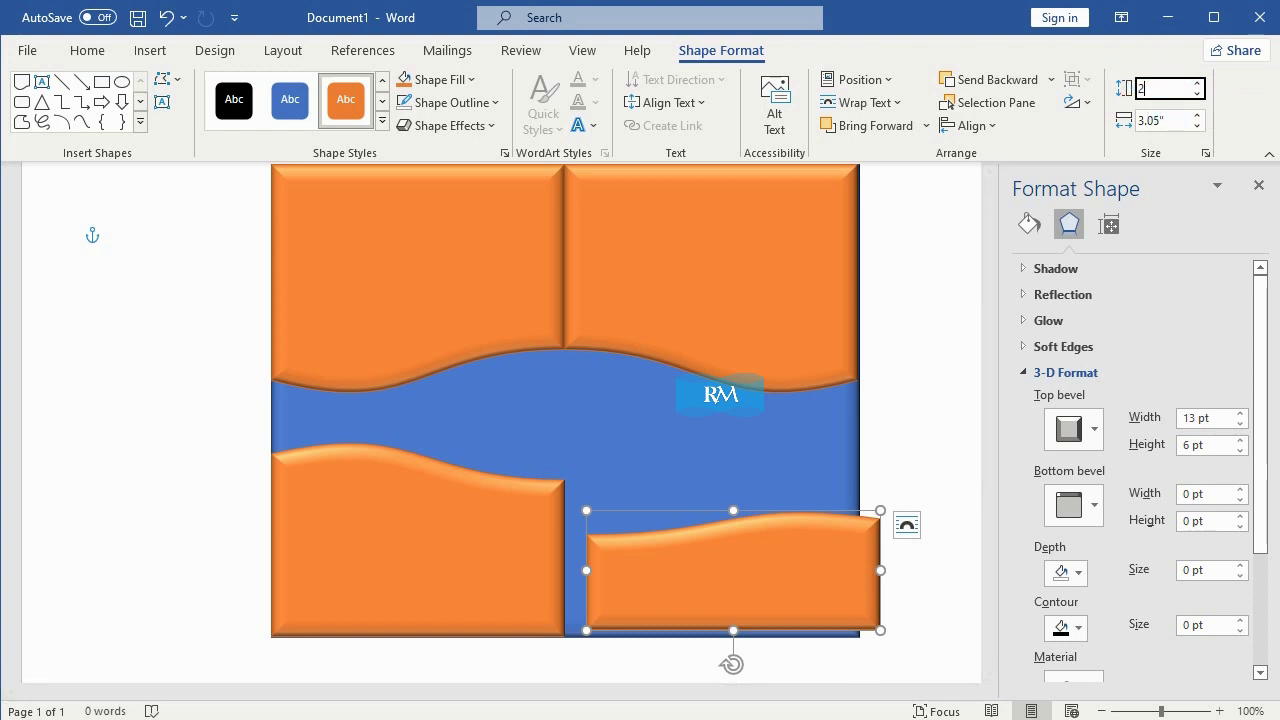
pyautogui.press('Return')
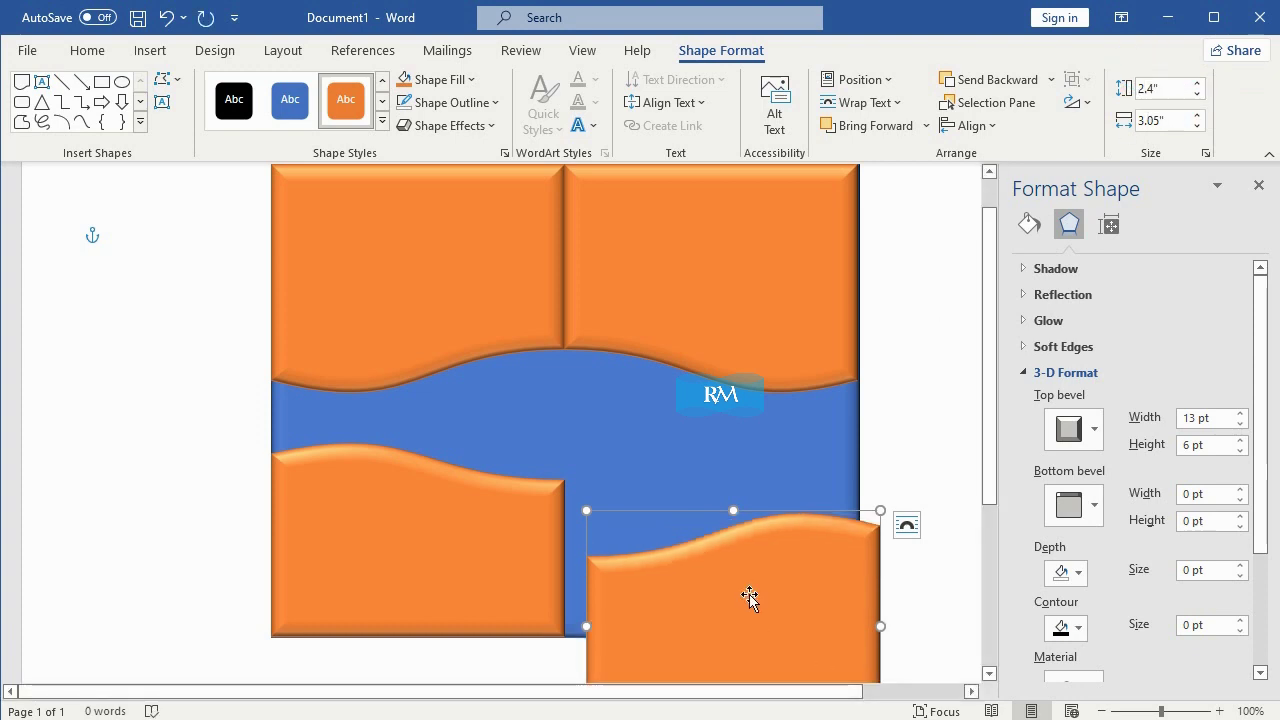
pyautogui.moveTo(750, 597); pyautogui.dragTo(736, 512)
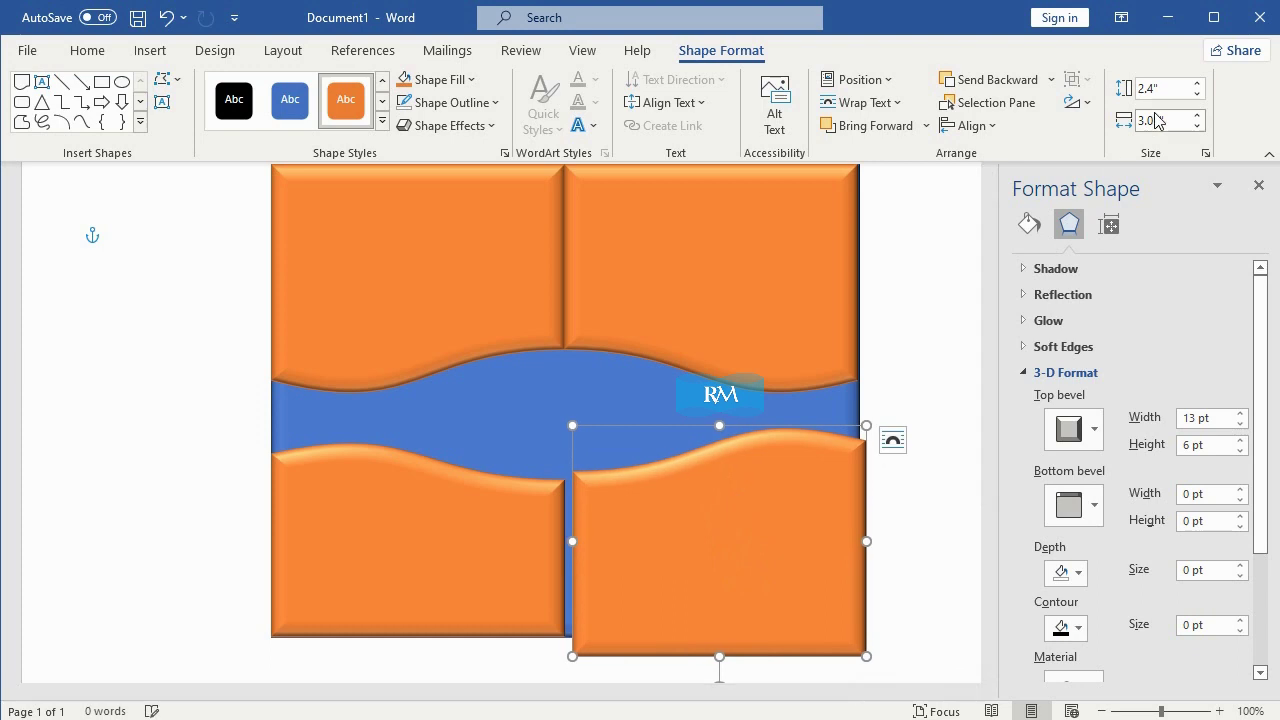
pyautogui.moveTo(763, 551); pyautogui.dragTo(759, 504)
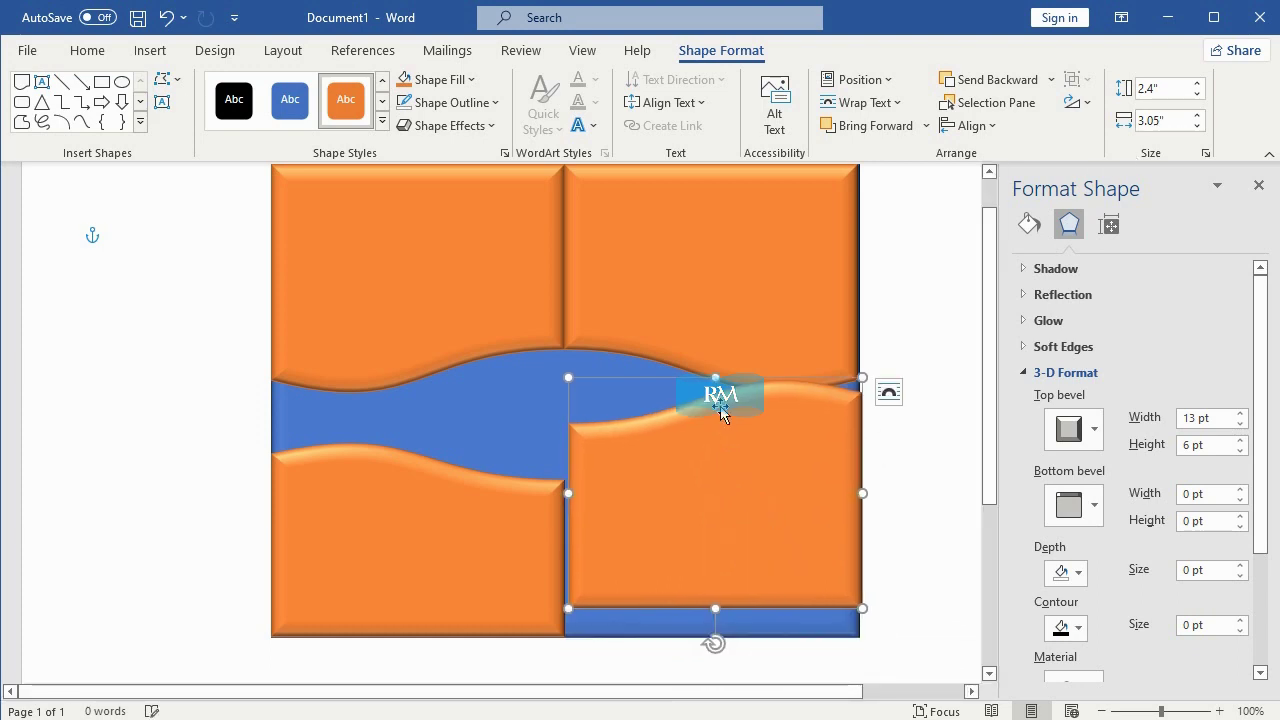
pyautogui.click(166, 17)
pyautogui.click(166, 17)
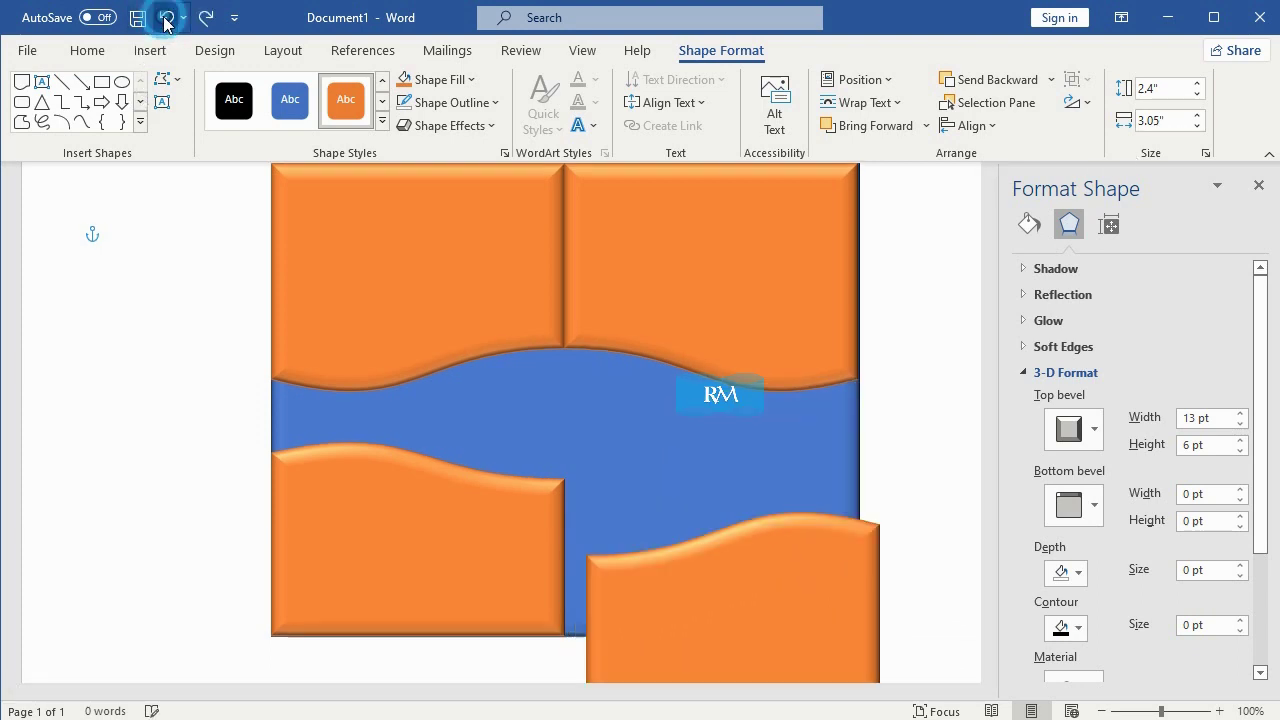
pyautogui.scroll(5, 840, 360)
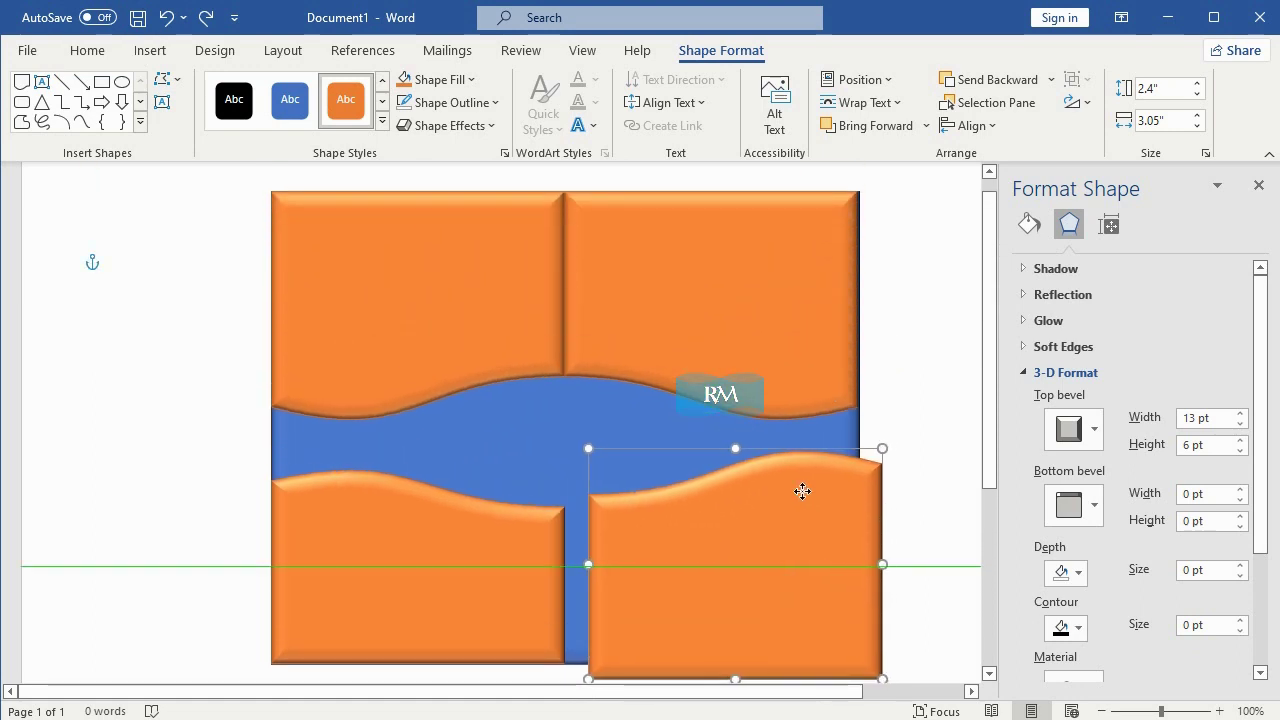
pyautogui.moveTo(808, 598); pyautogui.dragTo(790, 475)
pyautogui.rightClick(790, 475)
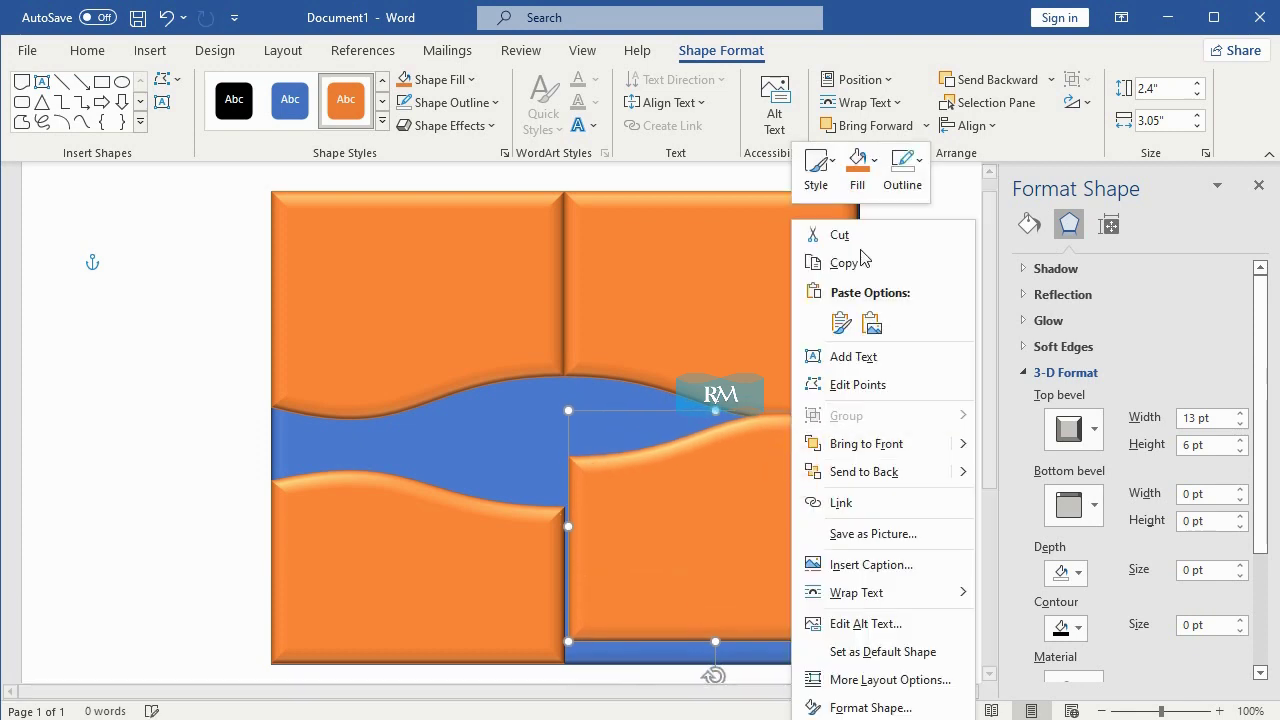
pyautogui.click(855, 236)
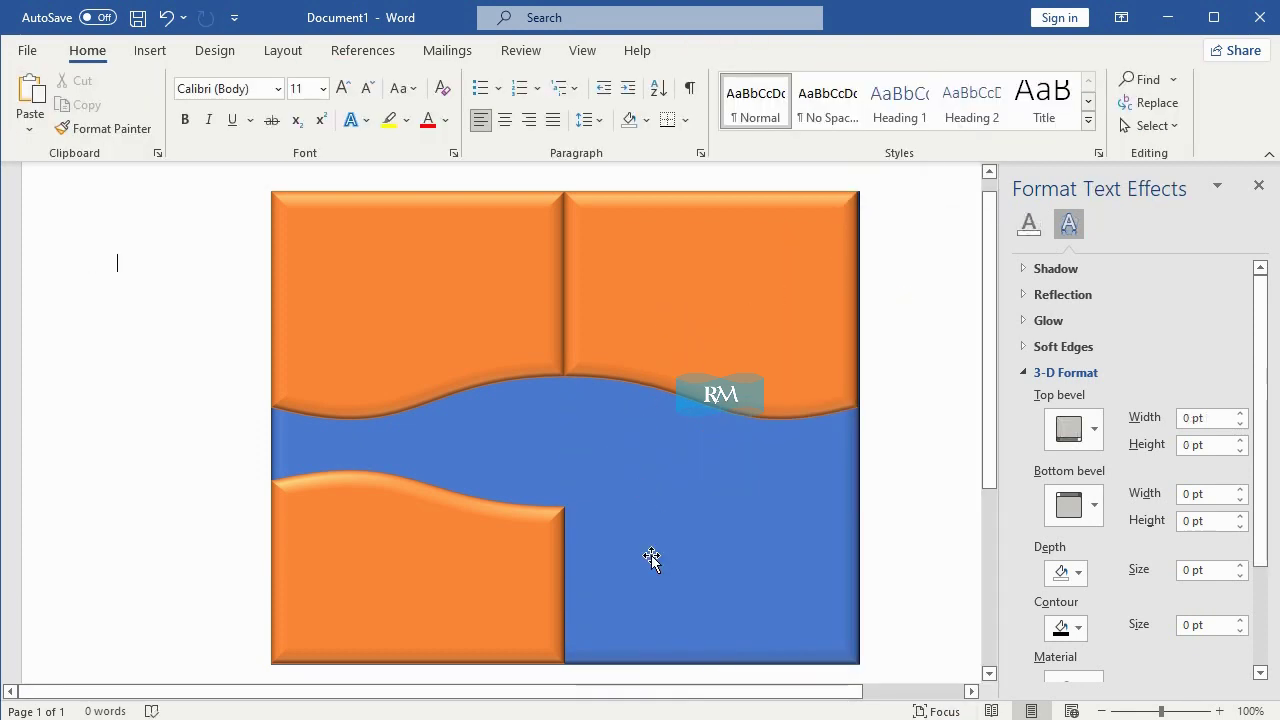
# Copy and paste the lower-left wave panel into the bottom-right corner.
pyautogui.click(514, 530)
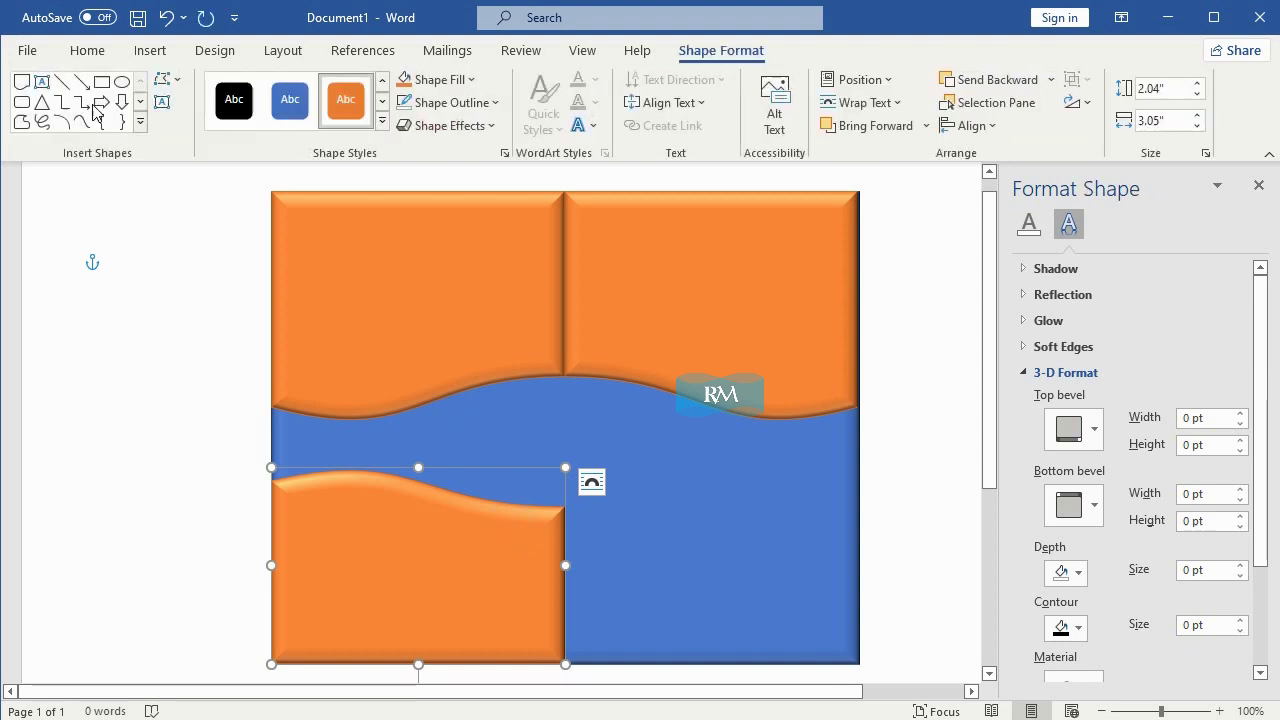
pyautogui.click(88, 50)
pyautogui.click(83, 104)
pyautogui.click(34, 92)
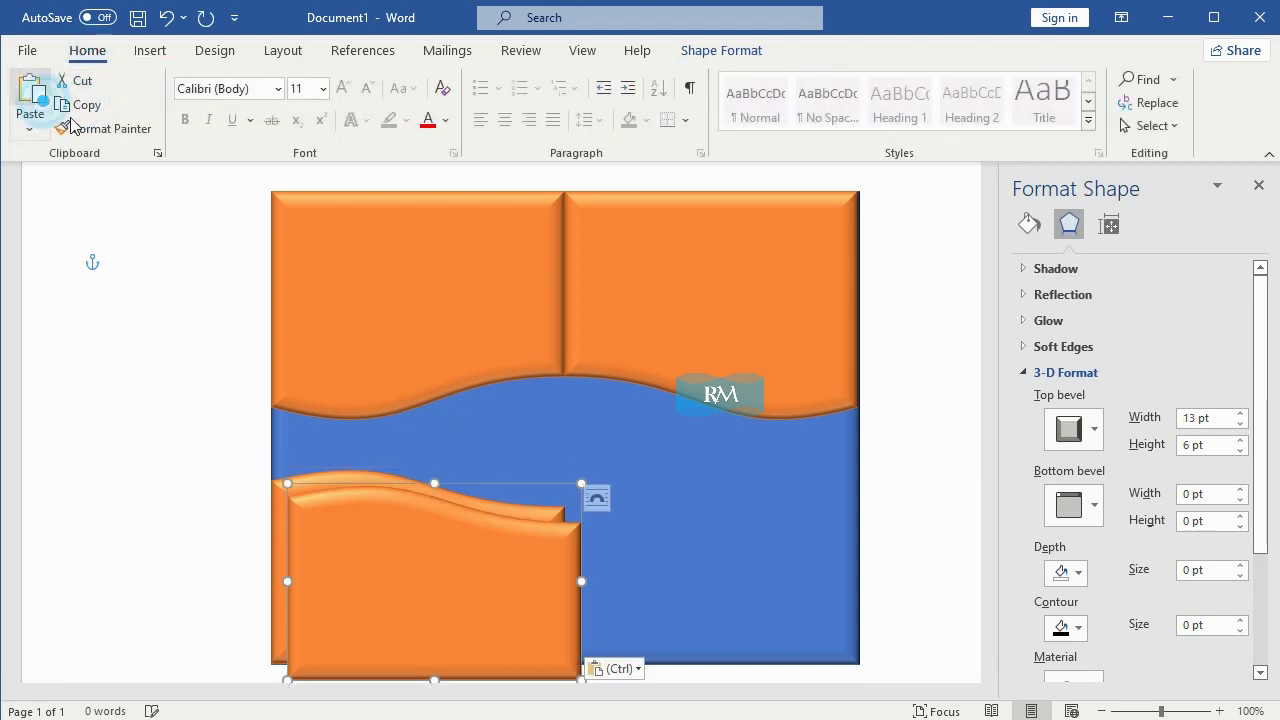
pyautogui.moveTo(503, 586); pyautogui.dragTo(640, 525)
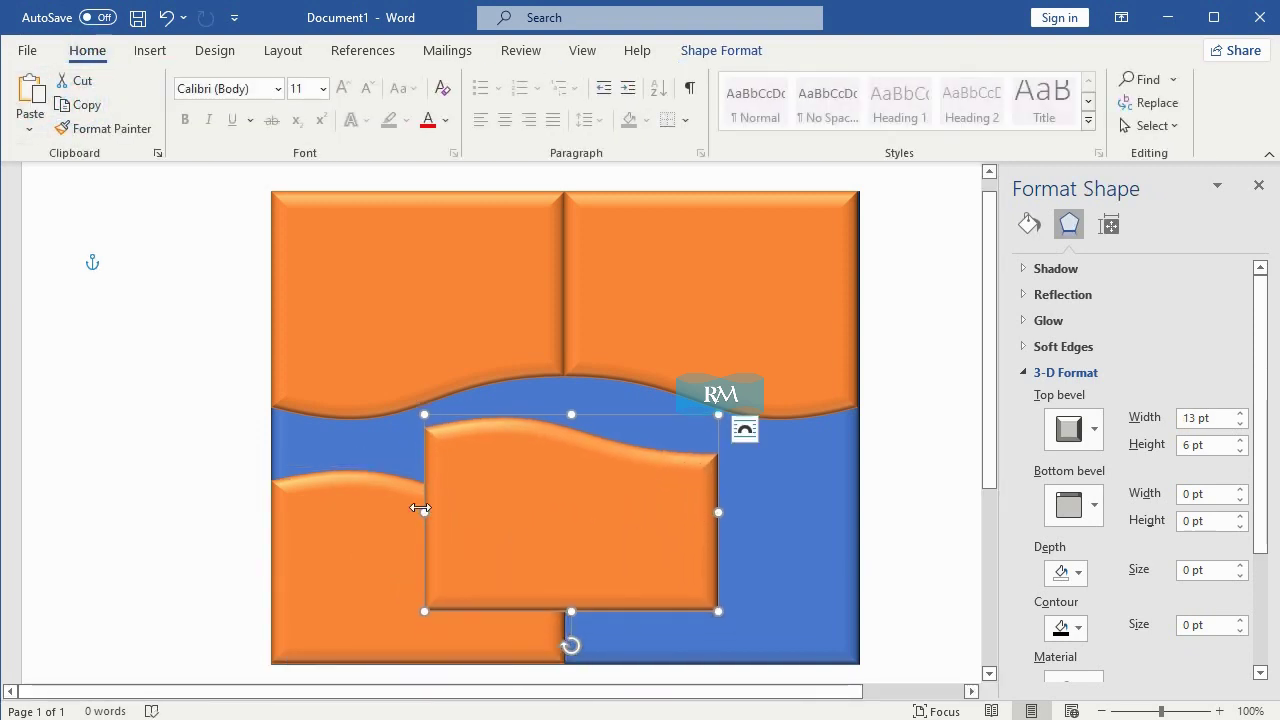
pyautogui.moveTo(428, 508); pyautogui.dragTo(983, 455)
pyautogui.moveTo(865, 472); pyautogui.dragTo(676, 547)
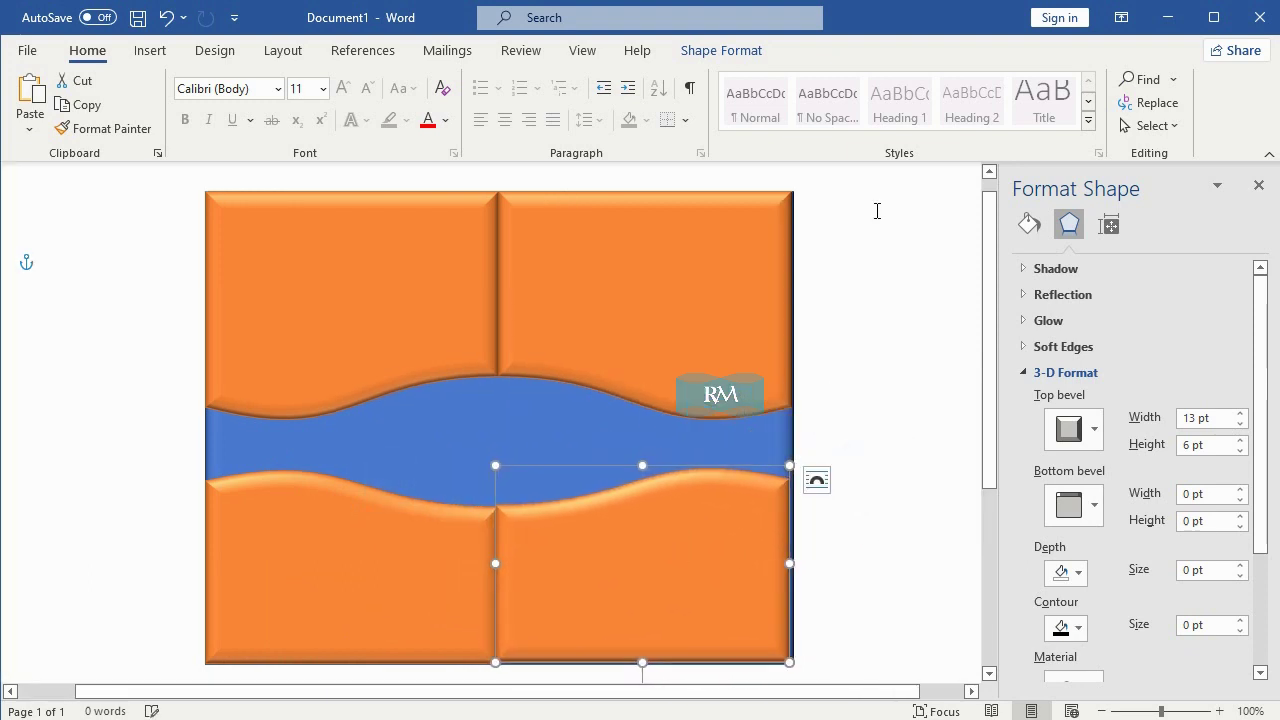
# Trim the blue background's right edge to match the wave panels.
pyautogui.click(750, 55)
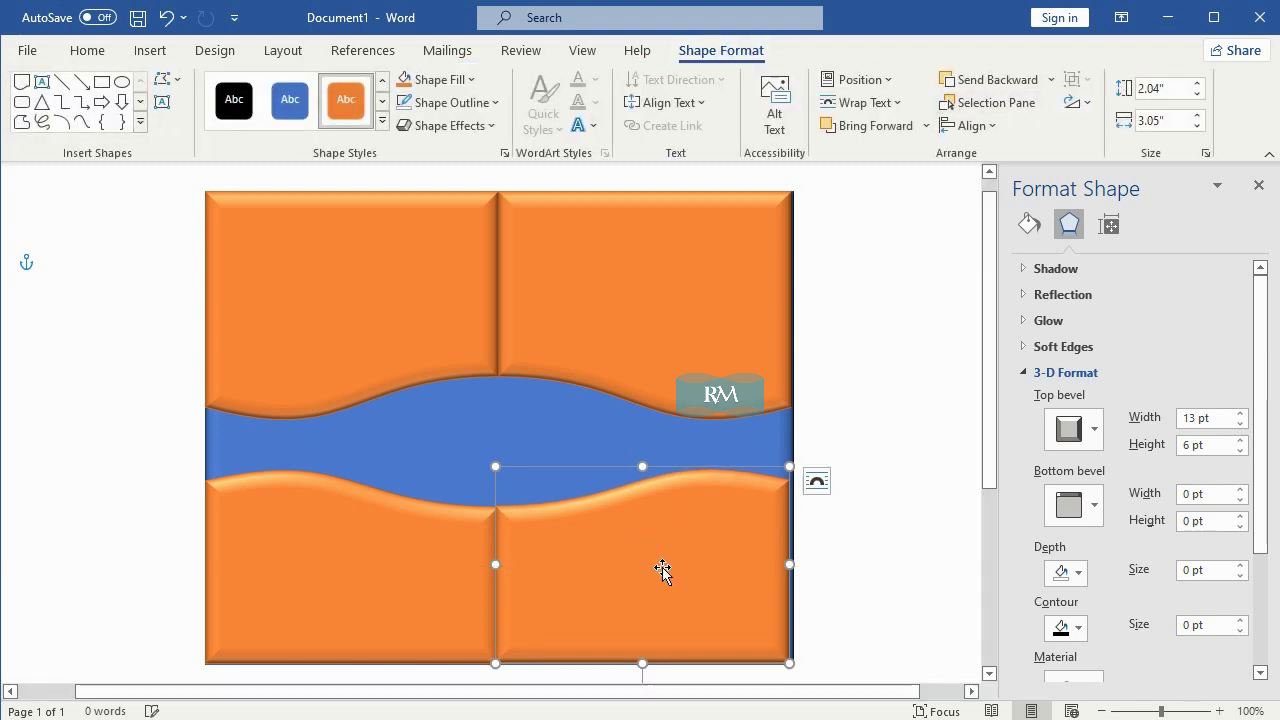
pyautogui.click(894, 409)
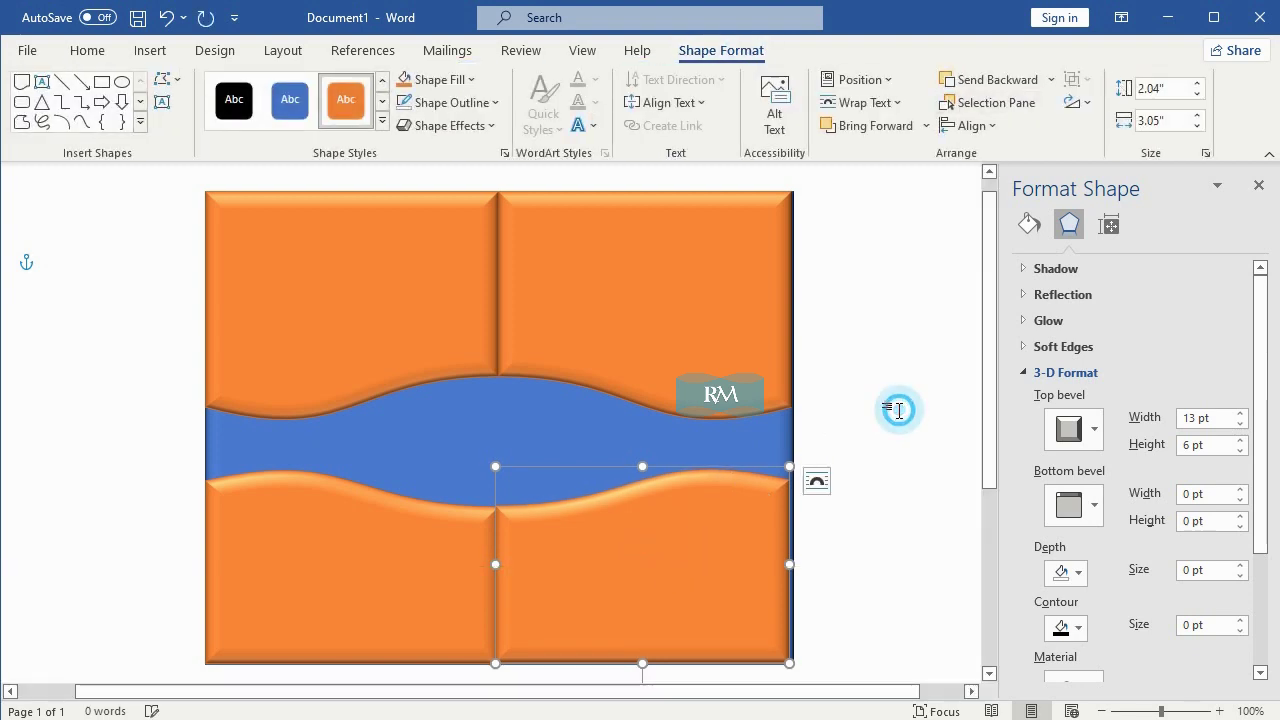
pyautogui.click(779, 437)
pyautogui.moveTo(796, 430); pyautogui.dragTo(792, 428)
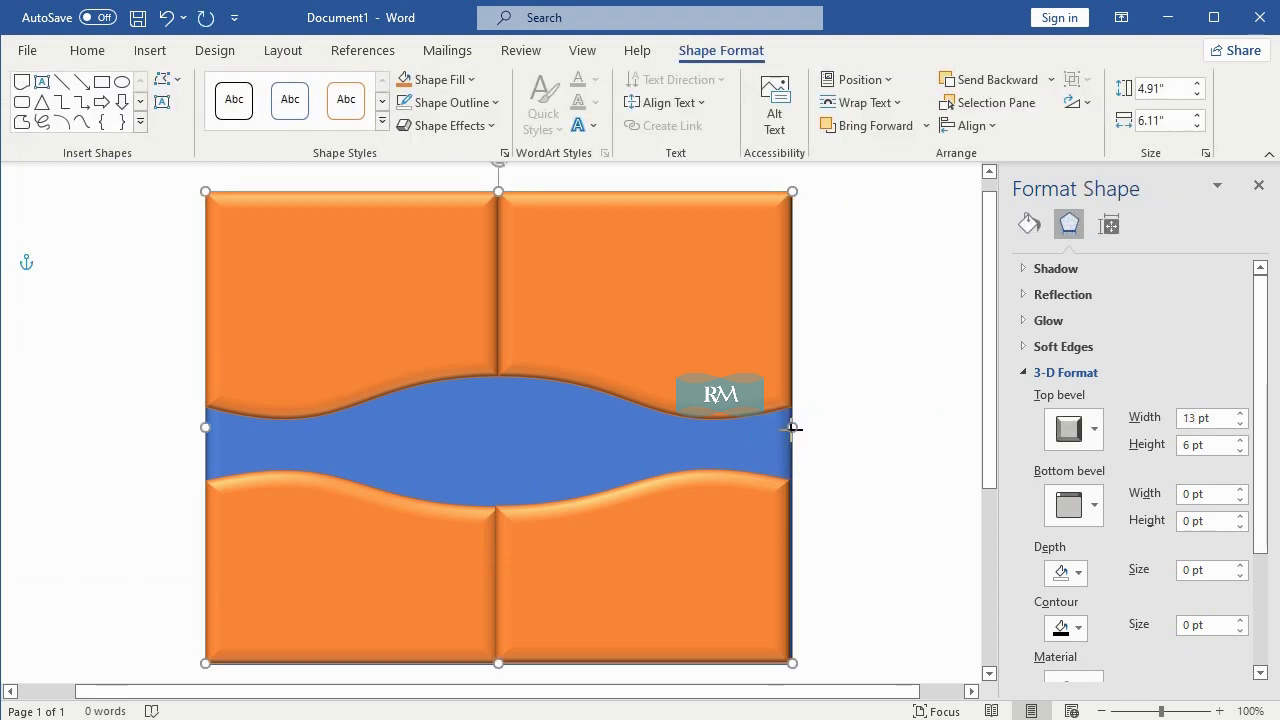
pyautogui.click(840, 409)
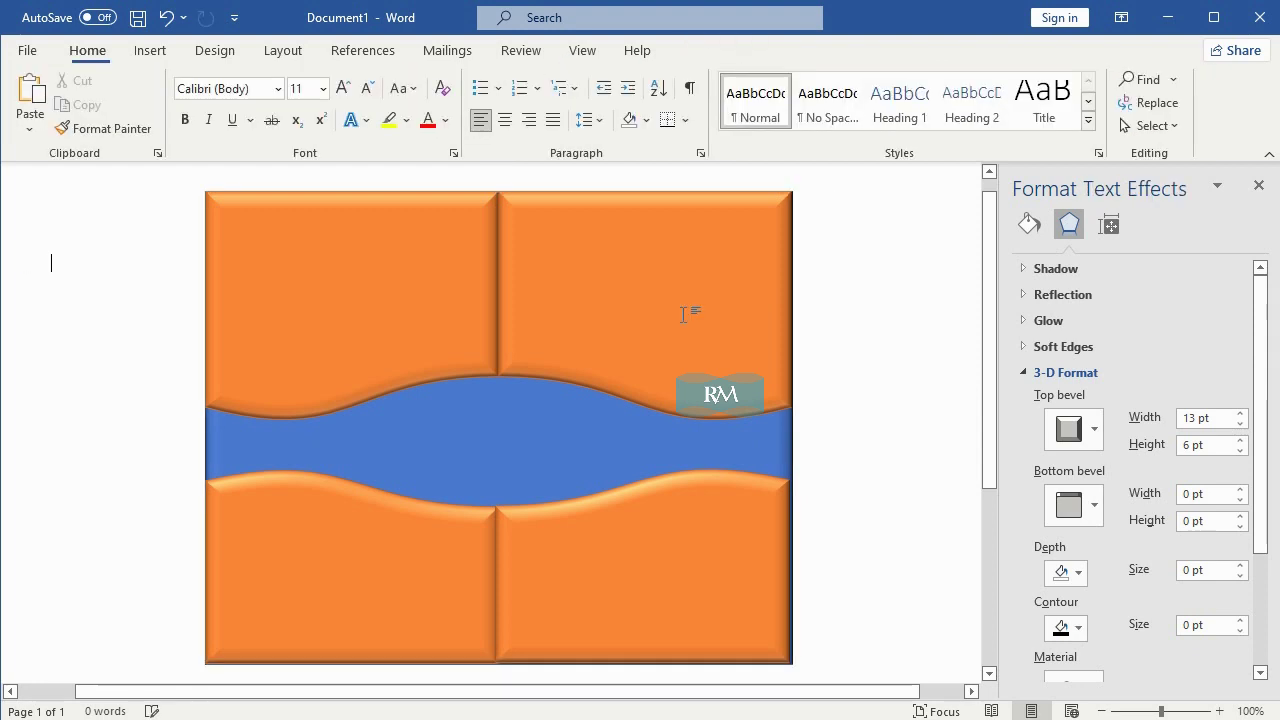
pyautogui.click(780, 441)
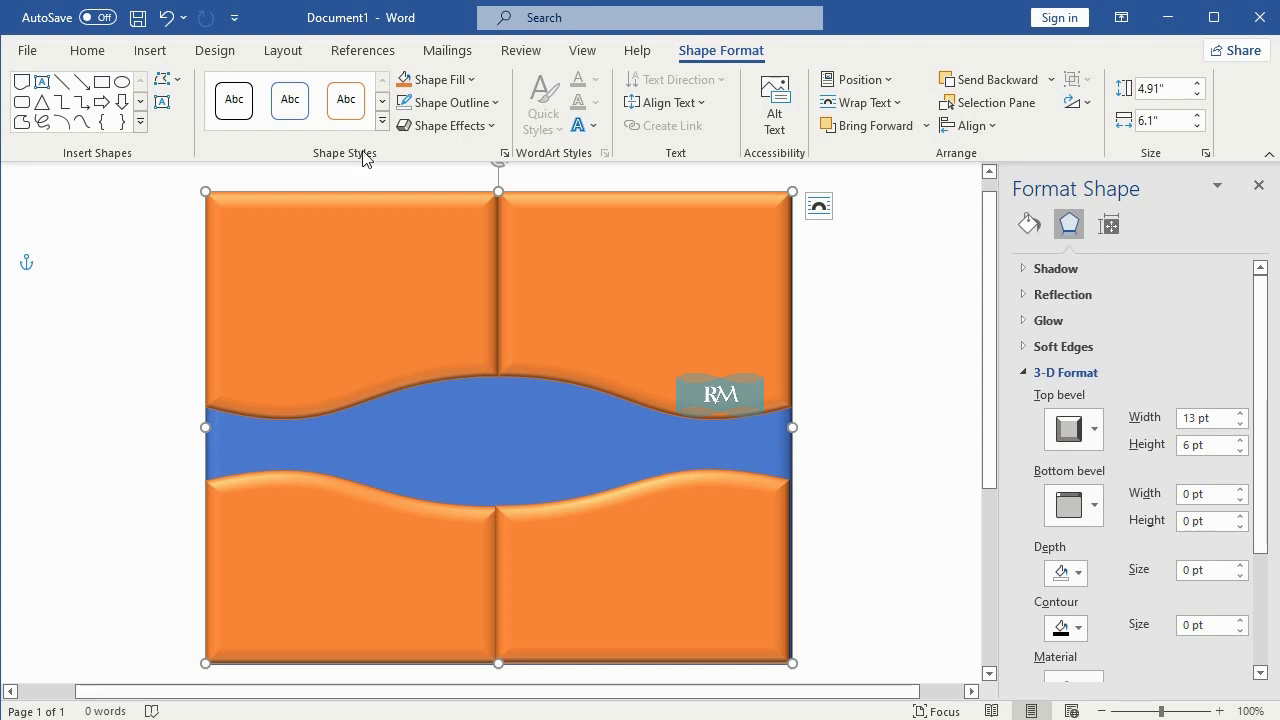
pyautogui.click(903, 246)
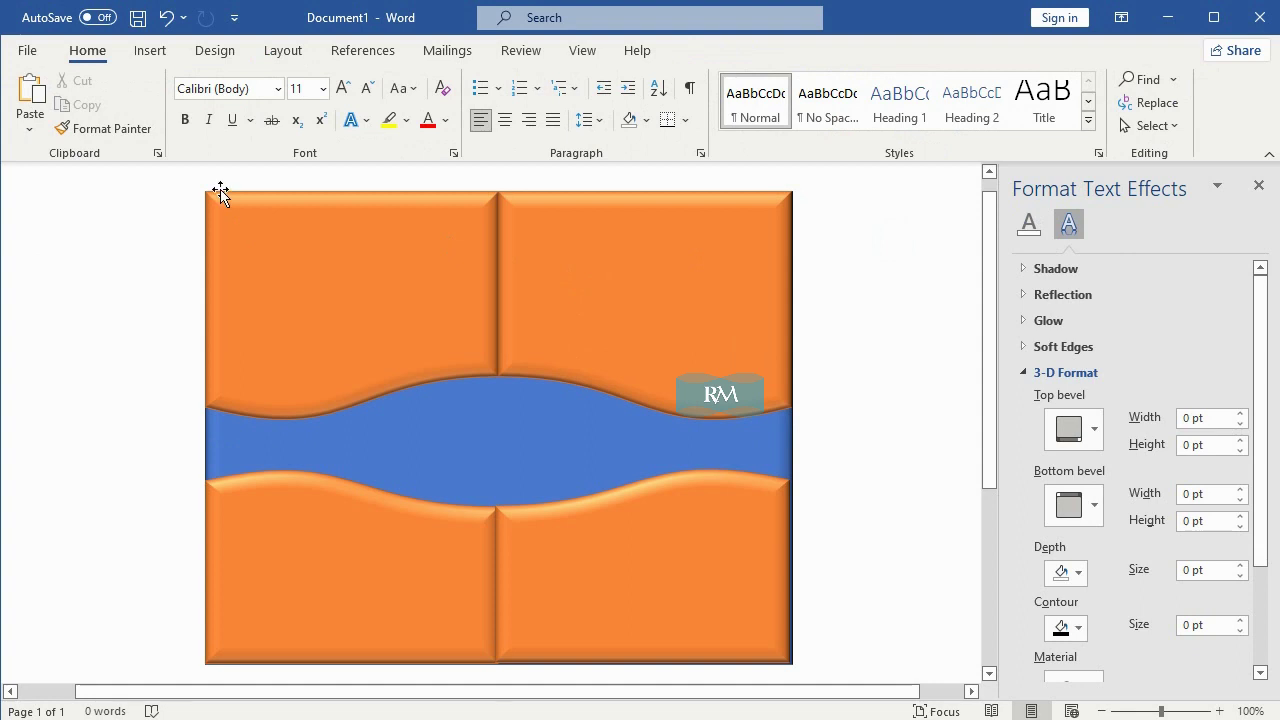
# Select all four orange wave panels plus the blue background and group them.
pyautogui.click(253, 232)
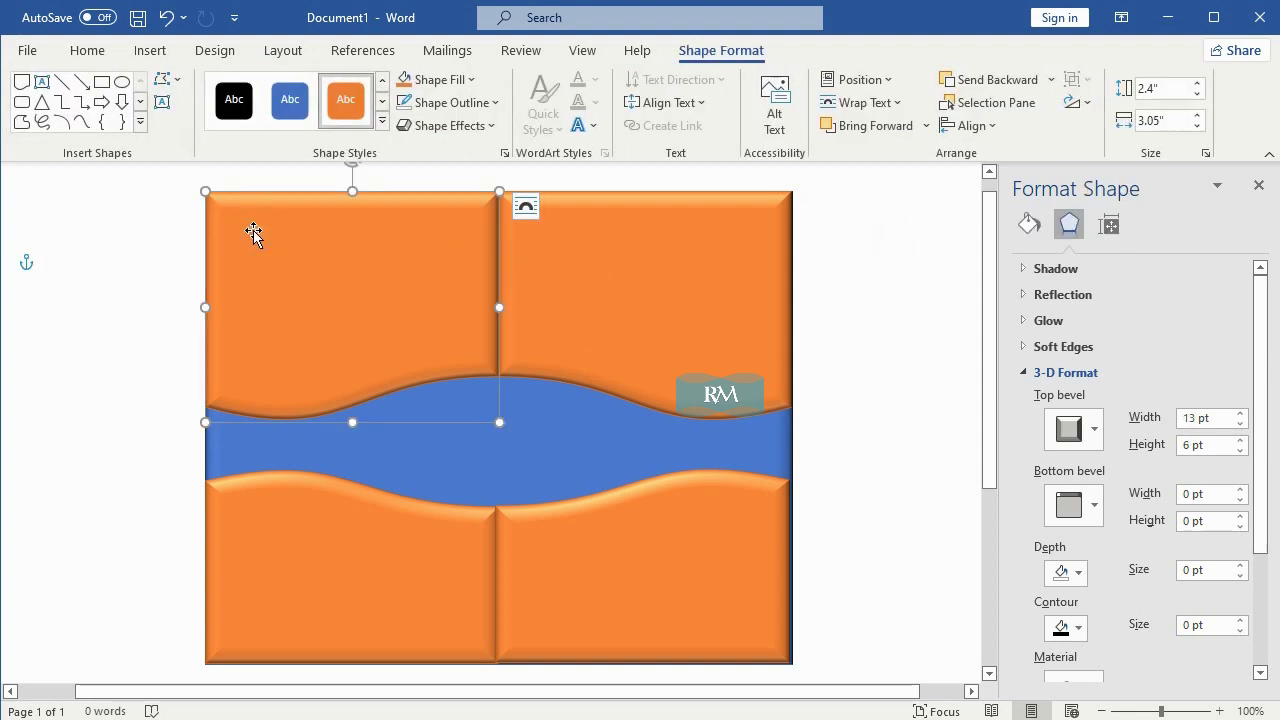
pyautogui.click(595, 252)
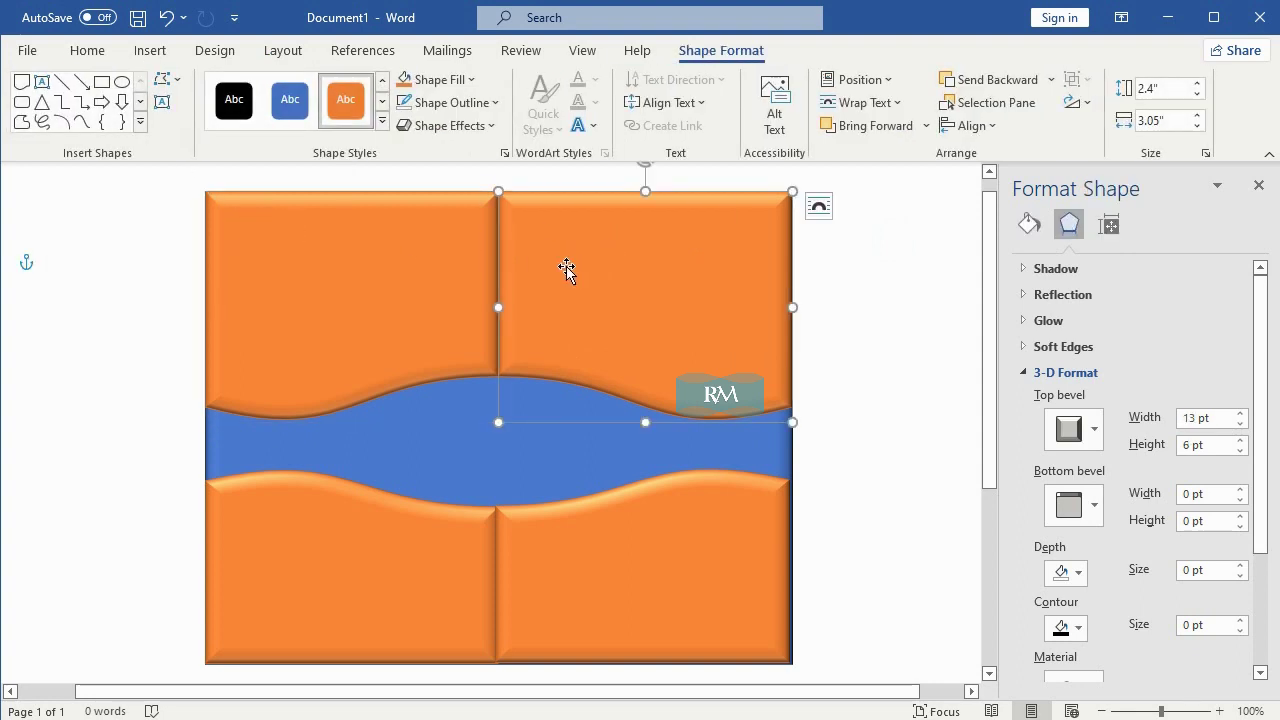
pyautogui.keyDown('shift'); pyautogui.click(396, 374); pyautogui.keyUp('shift')
pyautogui.keyDown('shift'); pyautogui.click(478, 463); pyautogui.keyUp('shift')
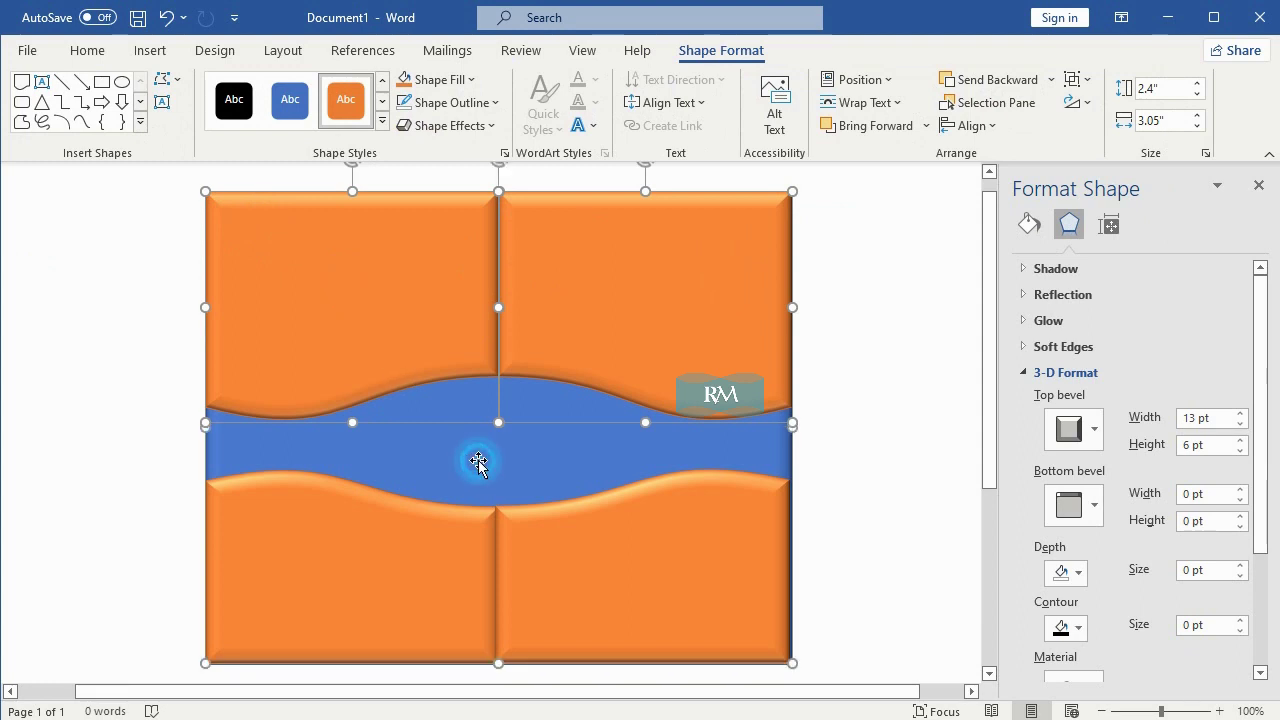
pyautogui.keyDown('shift'); pyautogui.click(398, 562); pyautogui.keyUp('shift')
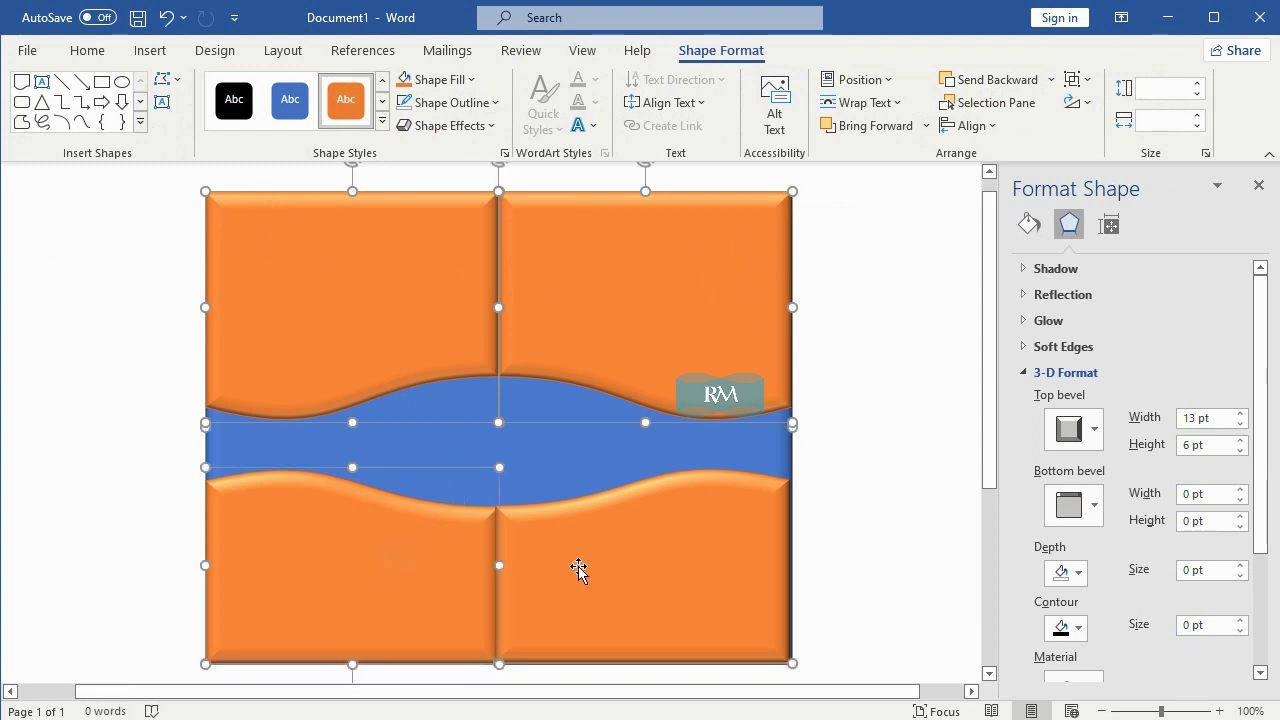
pyautogui.keyDown('shift'); pyautogui.click(667, 549); pyautogui.keyUp('shift')
pyautogui.rightClick(725, 247)
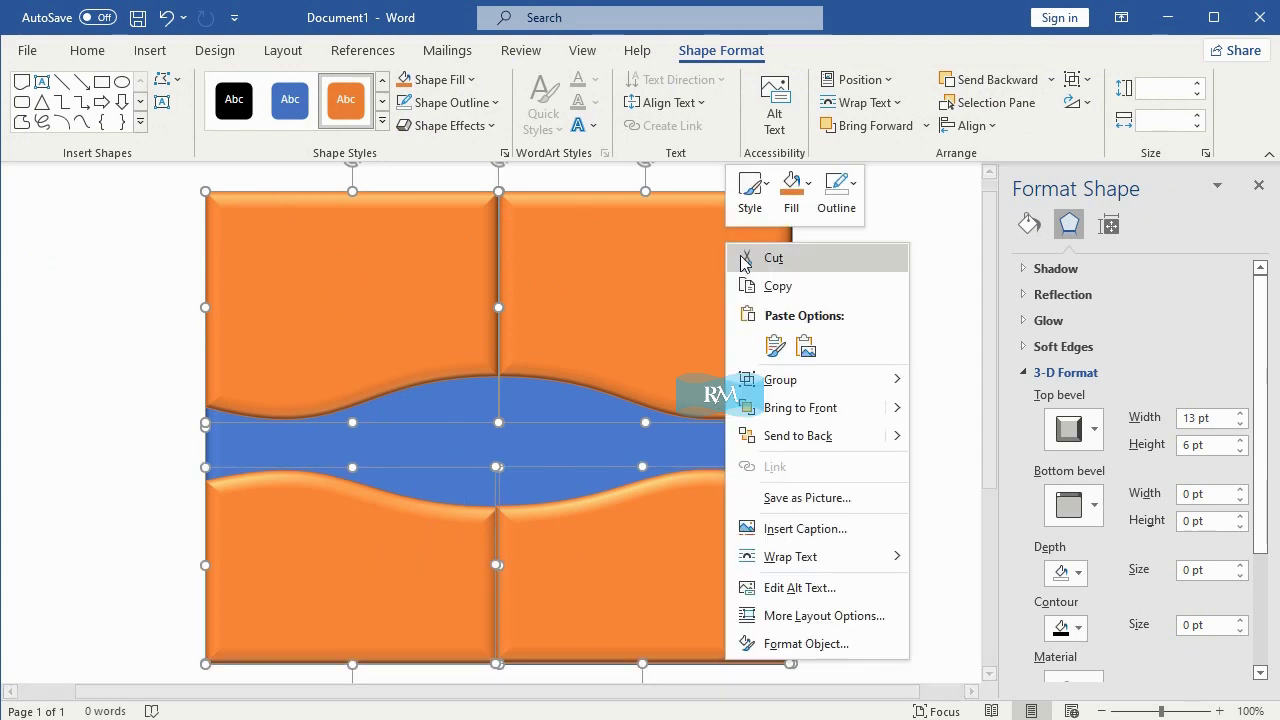
pyautogui.moveTo(893, 380)
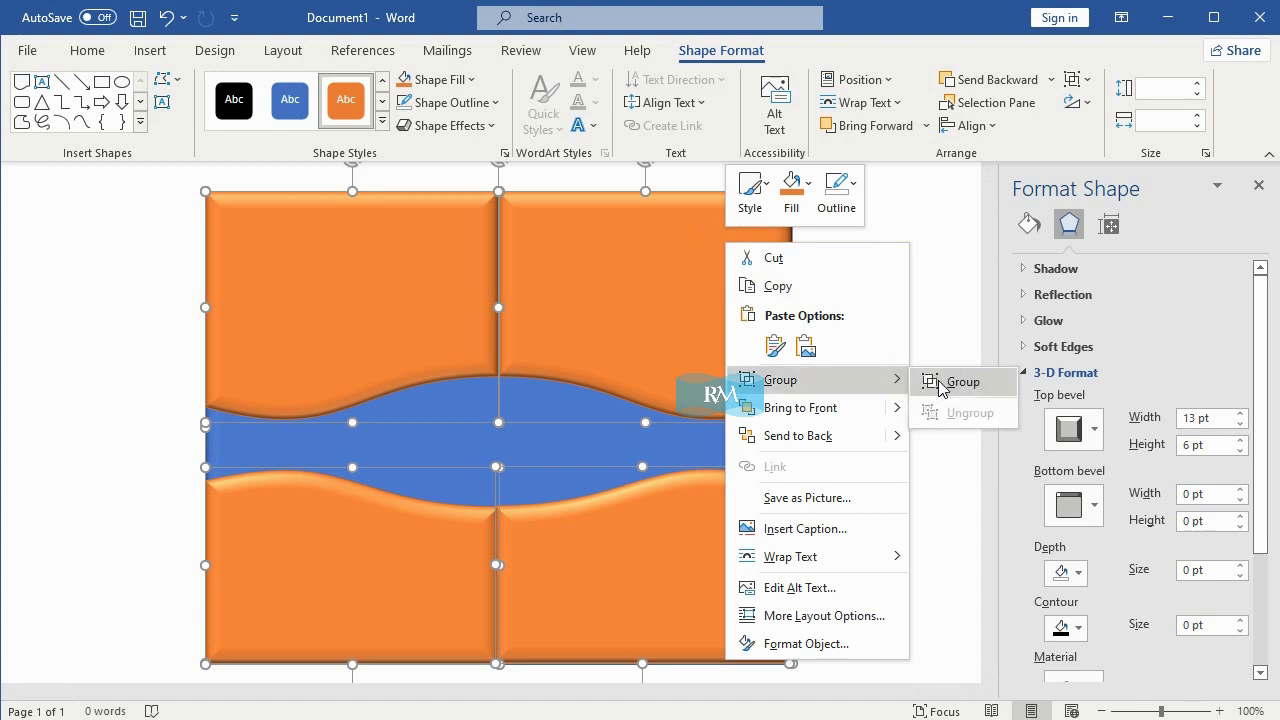
pyautogui.click(940, 385)
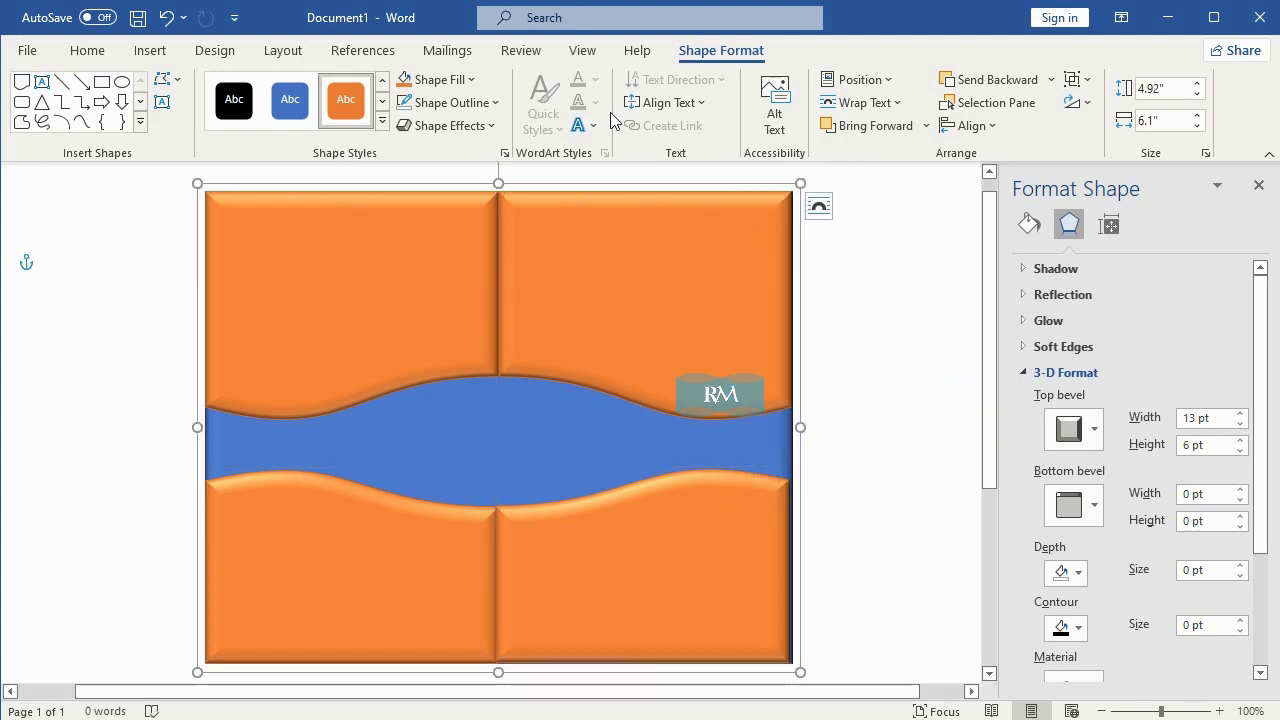
# Choose a picture fill from a file for the panel group and open C:\Windows.
pyautogui.click(479, 81)
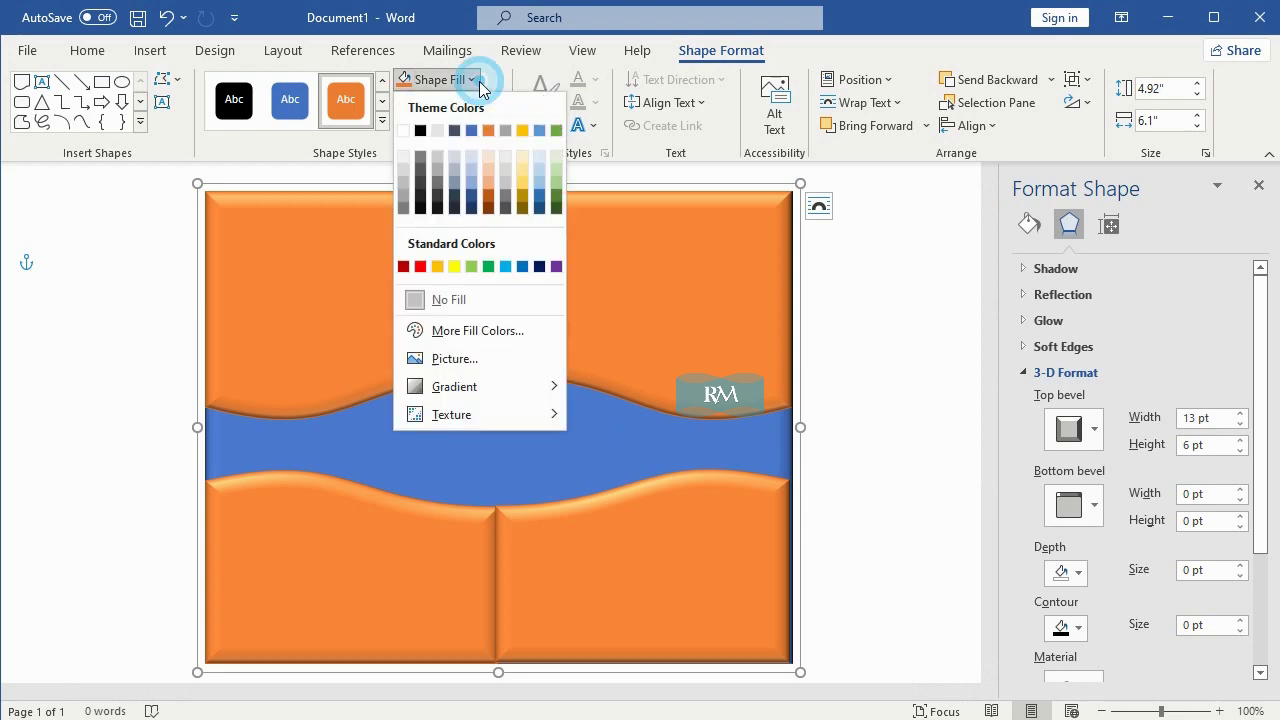
pyautogui.click(462, 361)
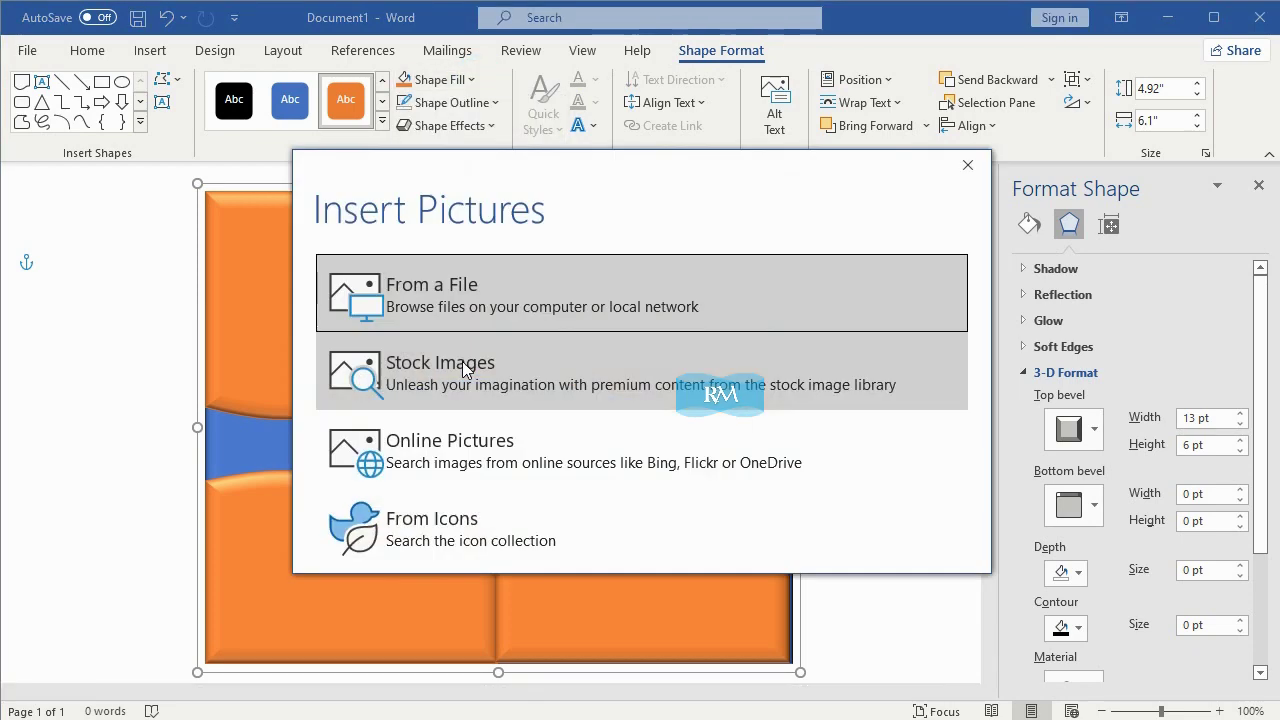
pyautogui.click(464, 262)
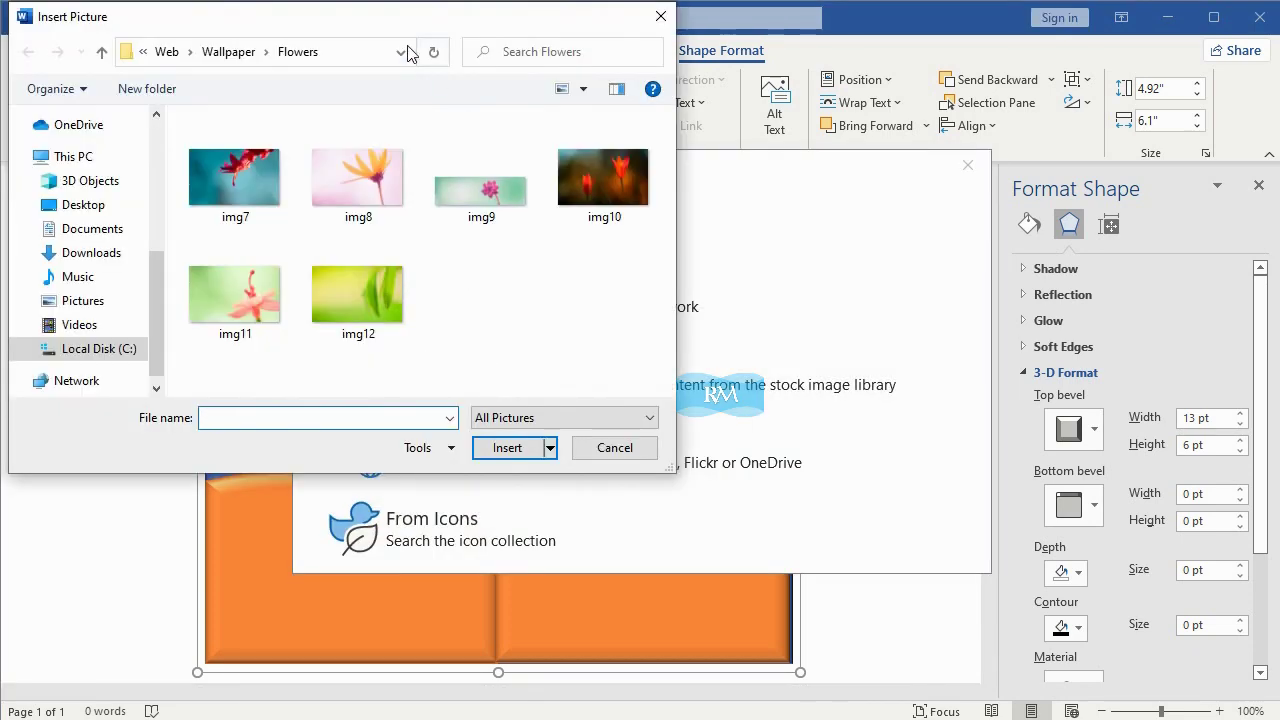
pyautogui.click(103, 360)
pyautogui.doubleClick(243, 251)
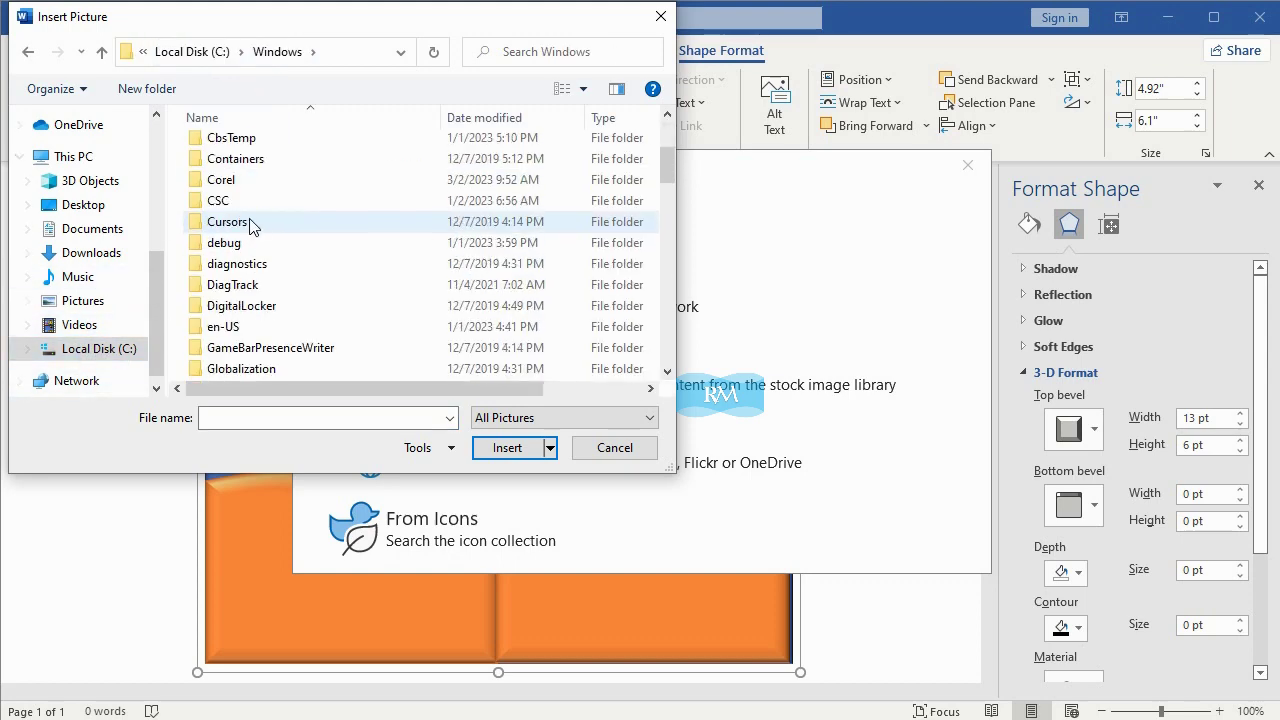
# Browse to Web\Wallpaper\Flowers and insert the img10 tulip photo as the fill.
pyautogui.scroll(-7, 265, 260)
pyautogui.scroll(-5, 280, 320)
pyautogui.scroll(-3, 285, 345)
pyautogui.click(282, 352)
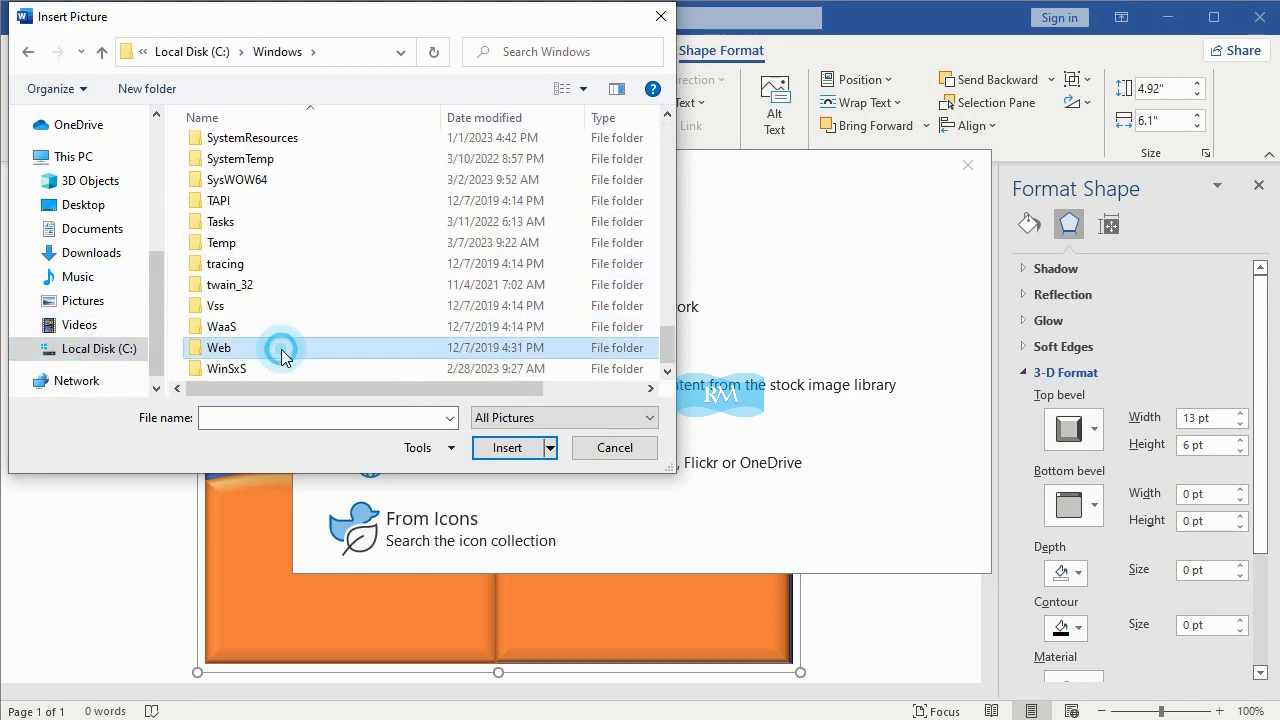
pyautogui.doubleClick(282, 352)
pyautogui.doubleClick(247, 188)
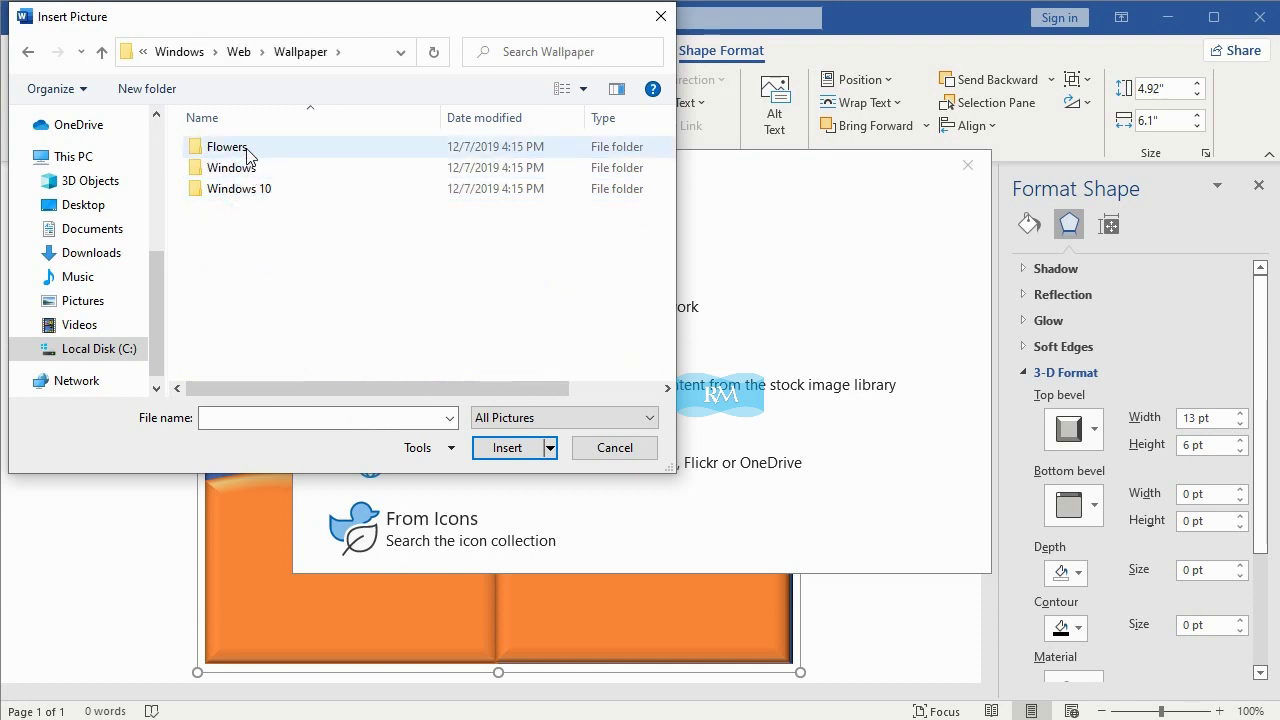
pyautogui.doubleClick(247, 152)
pyautogui.click(587, 182)
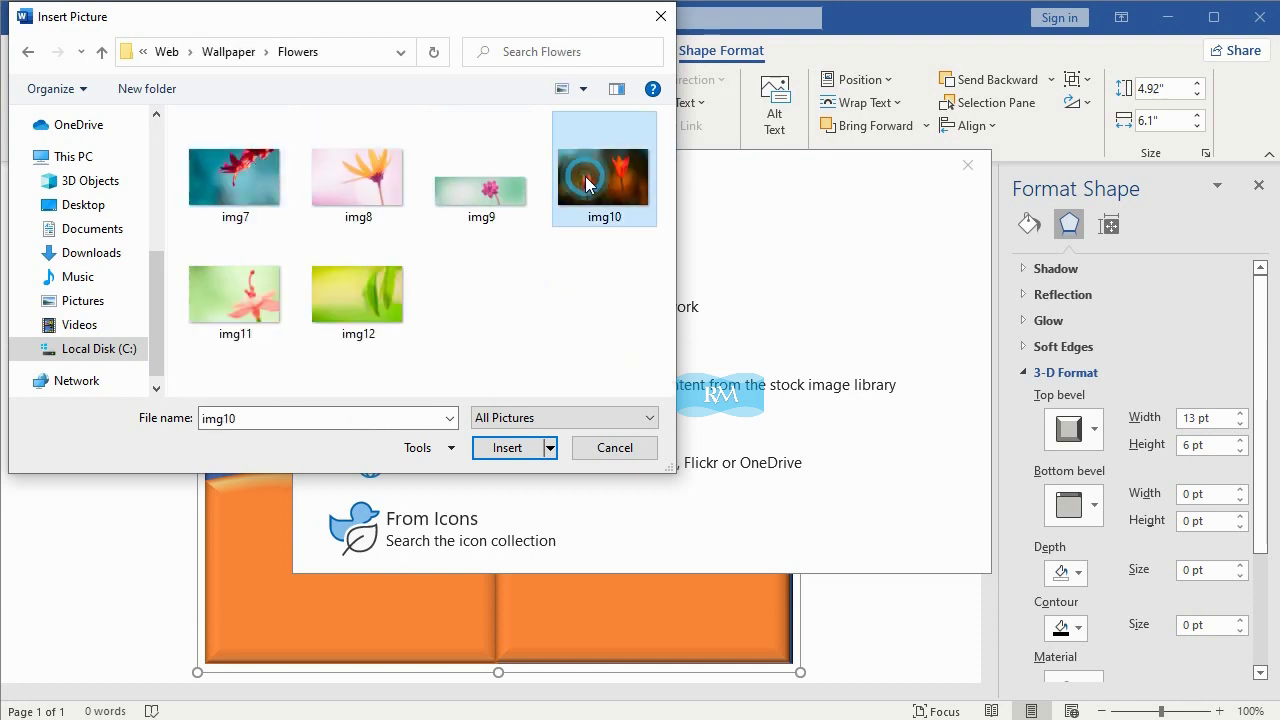
pyautogui.click(507, 447)
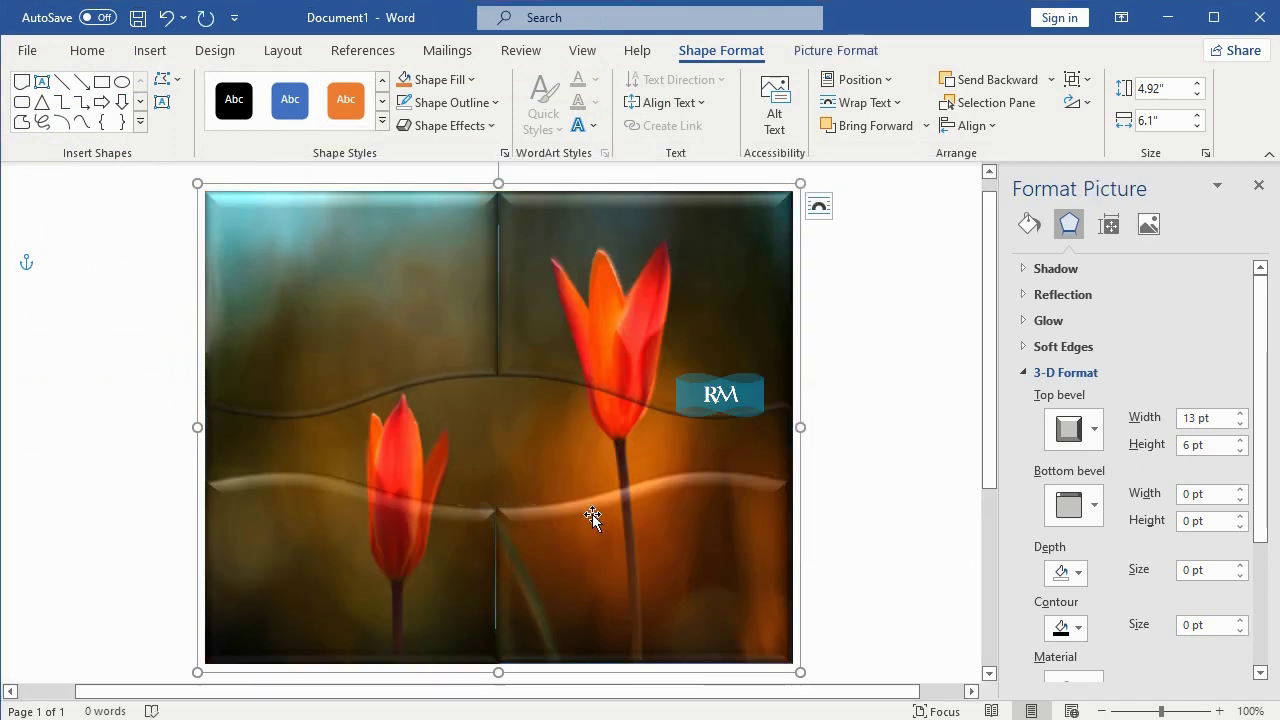
pyautogui.click(590, 540)
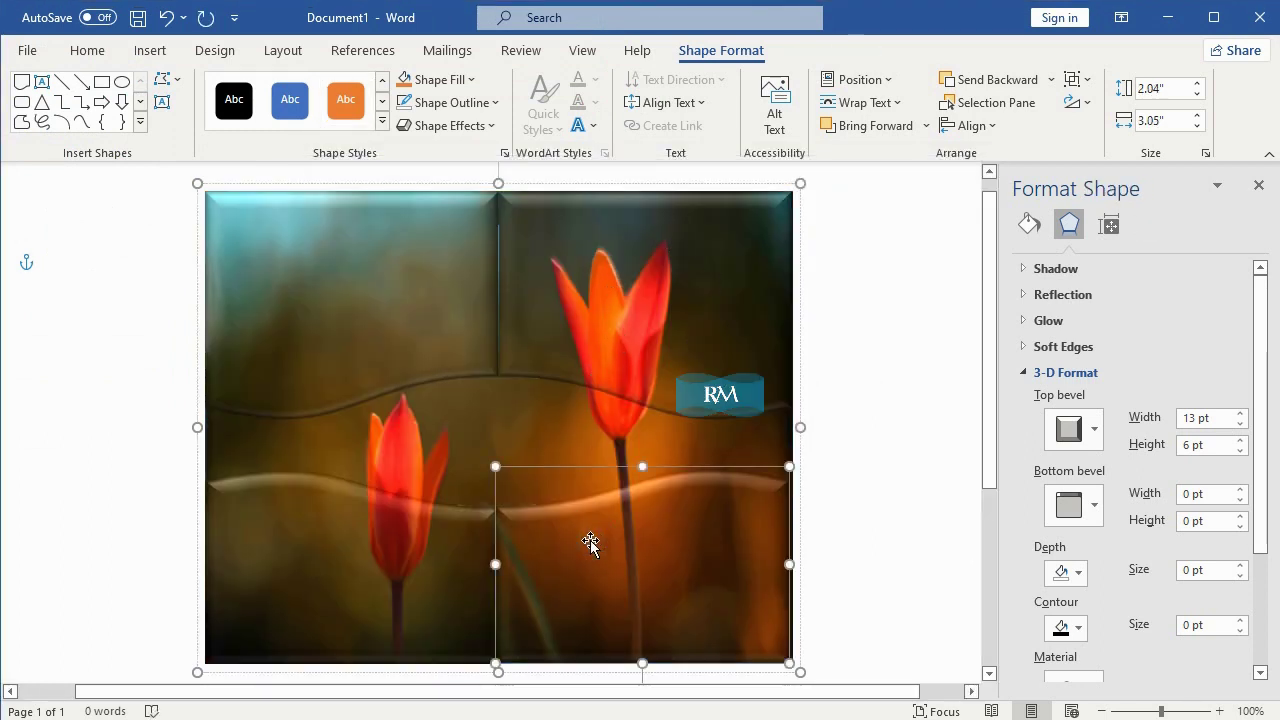
pyautogui.click(677, 292)
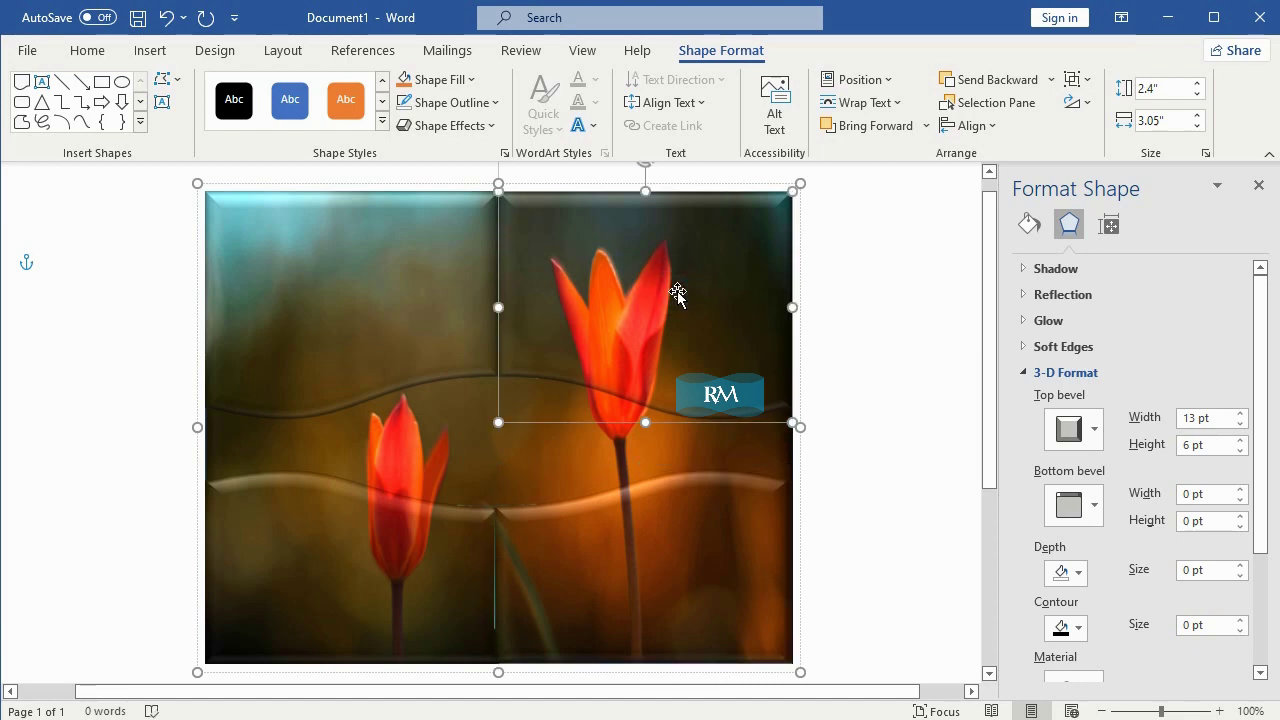
pyautogui.click(880, 258)
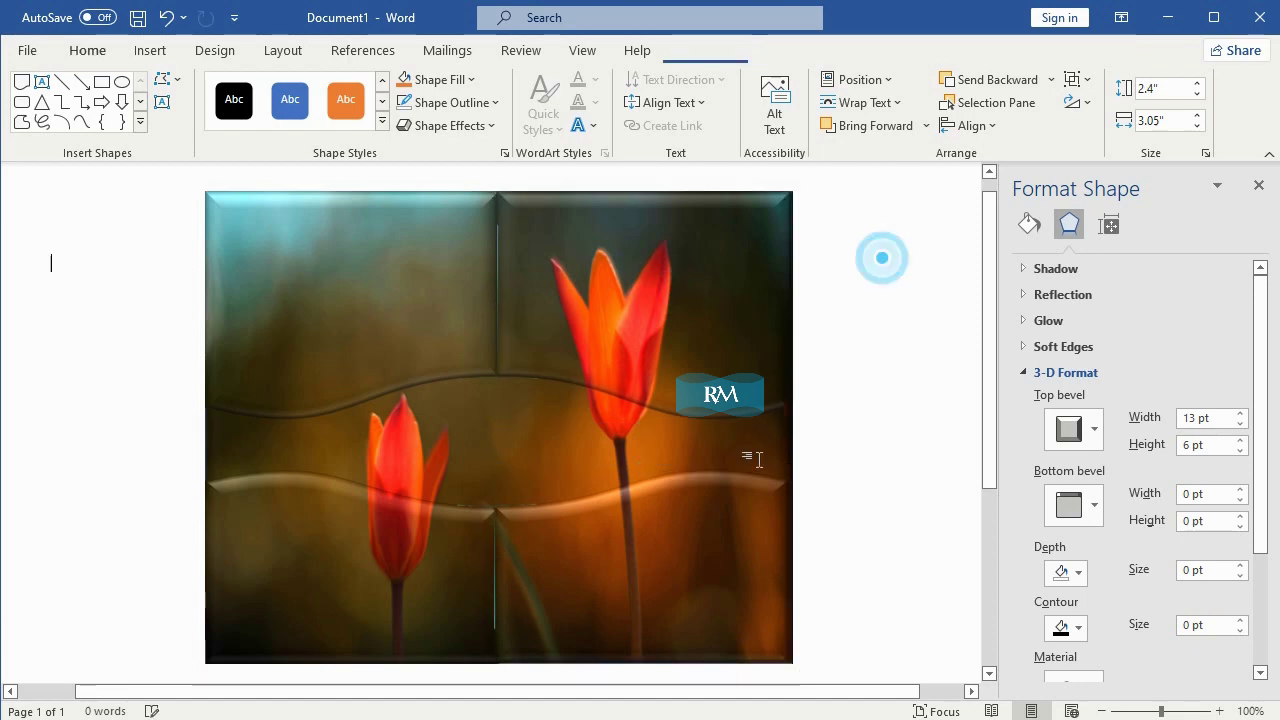
pyautogui.click(656, 572)
pyautogui.click(468, 583)
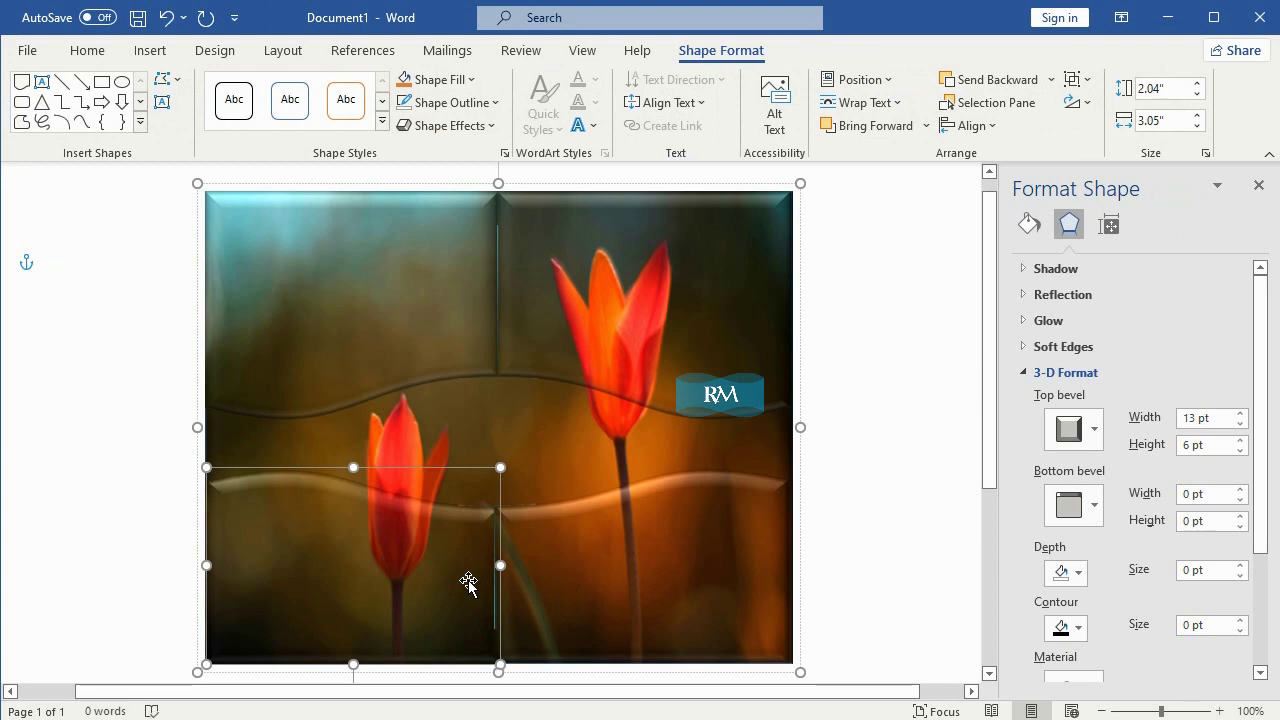
pyautogui.click(852, 356)
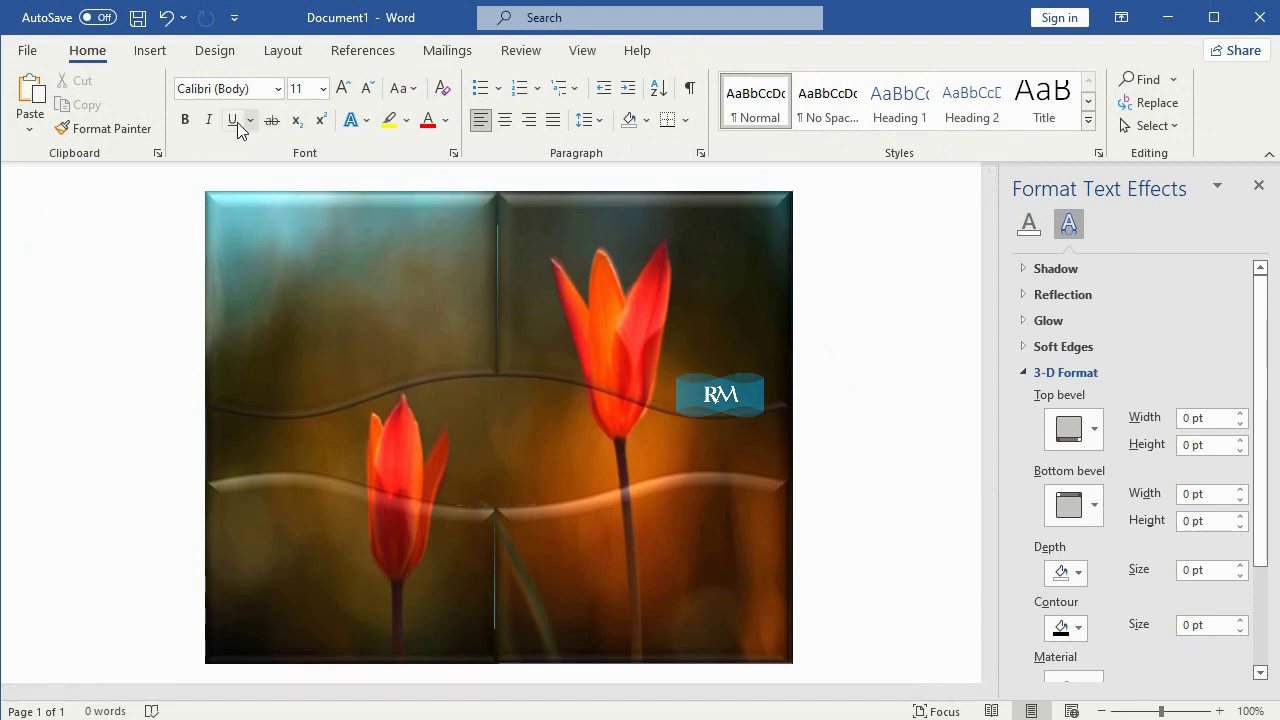
# Insert a WordArt object from the style gallery and type WELCOME as its text.
pyautogui.click(150, 51)
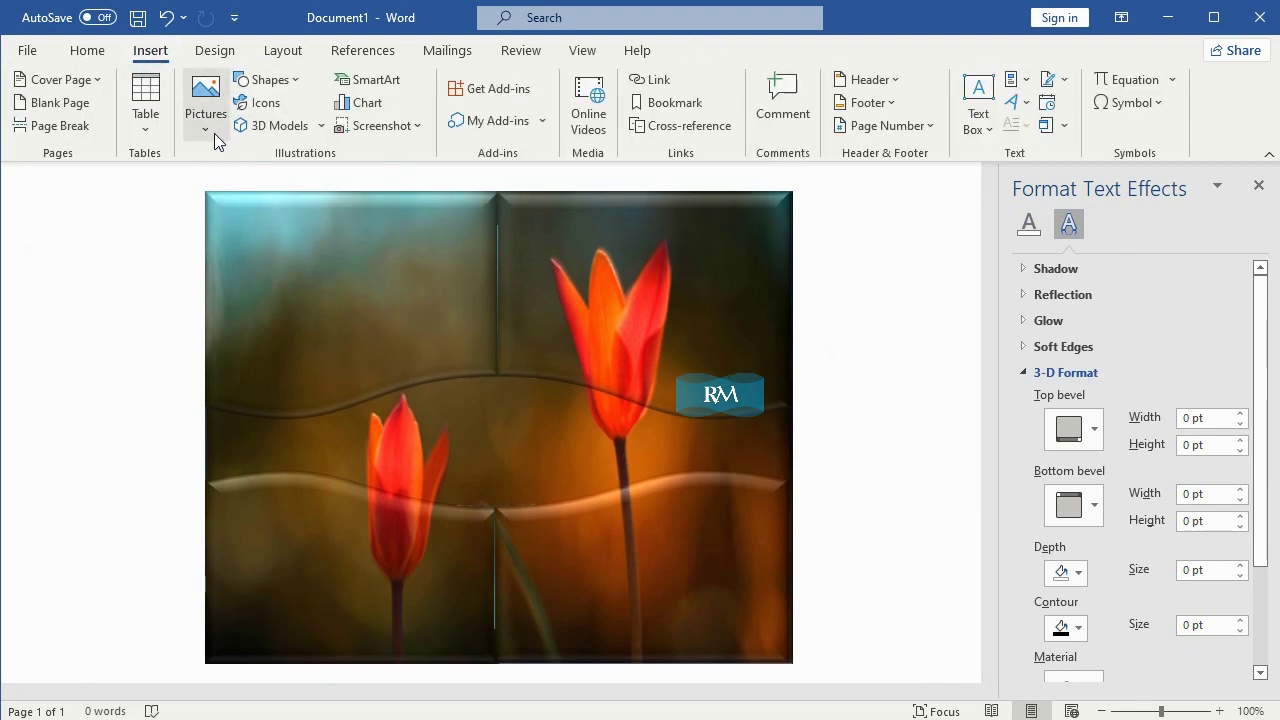
pyautogui.click(1016, 102)
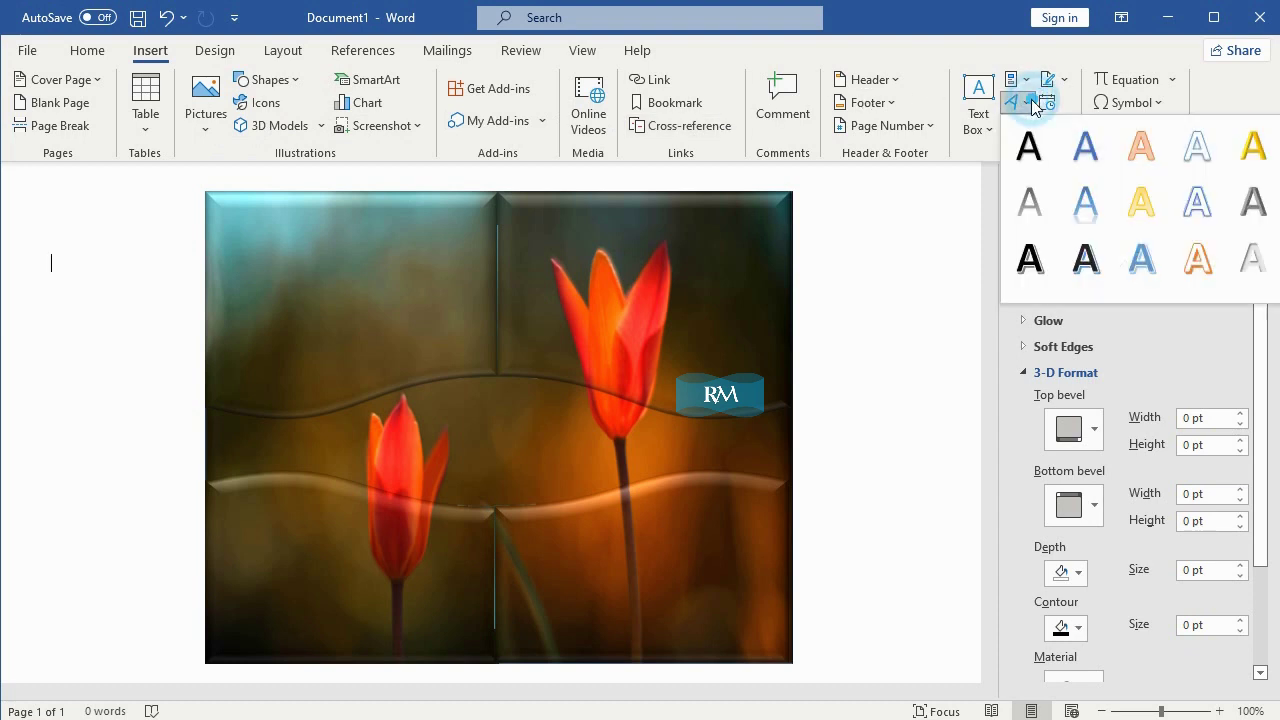
pyautogui.click(1199, 147)
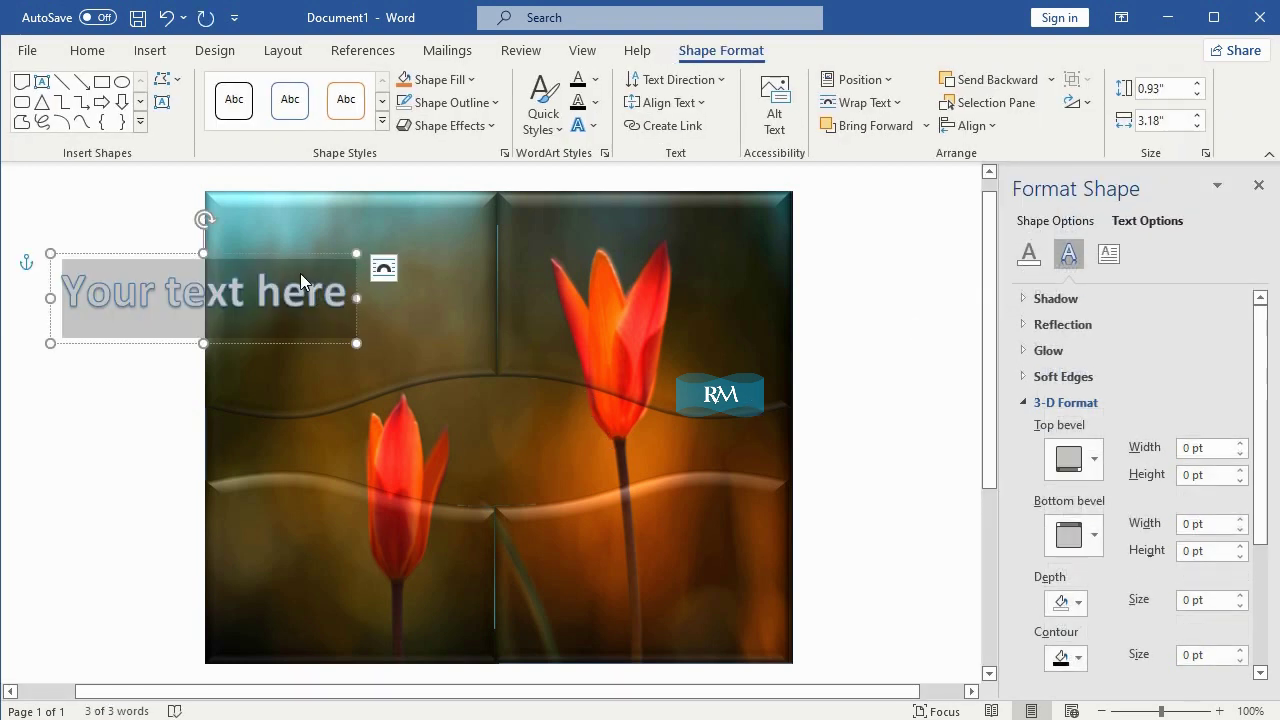
pyautogui.write('W')
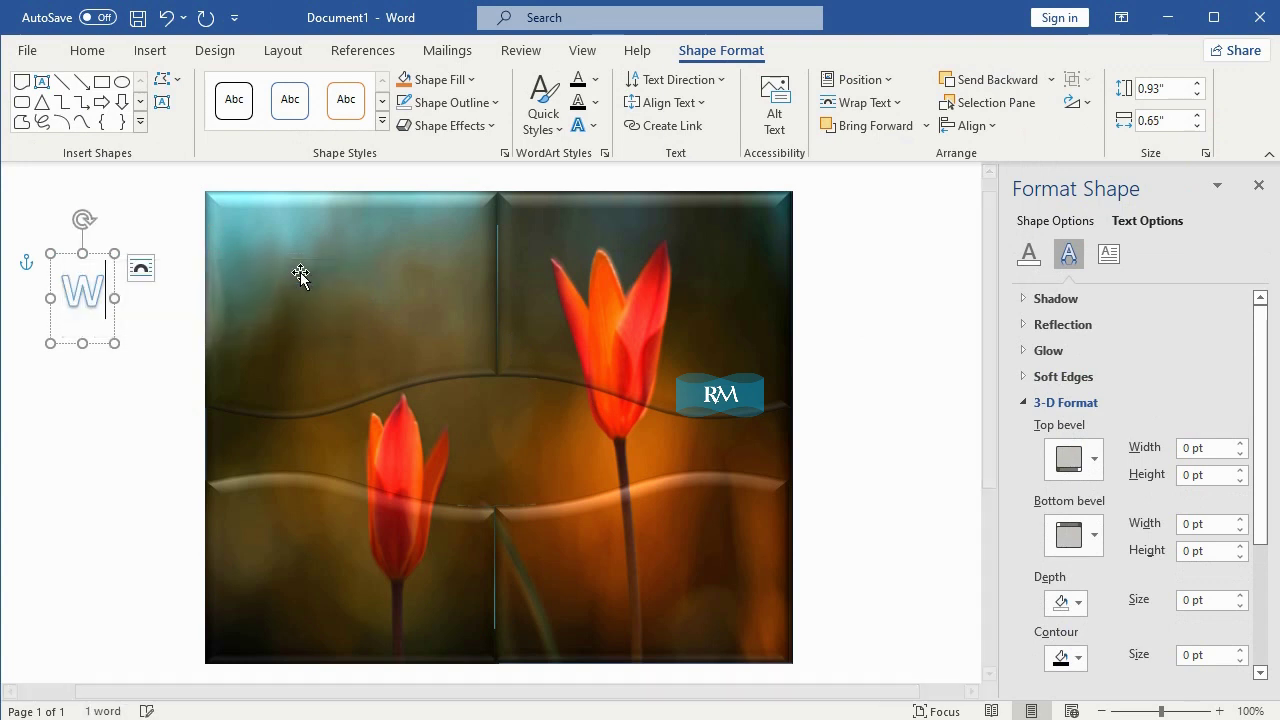
pyautogui.write('EL')
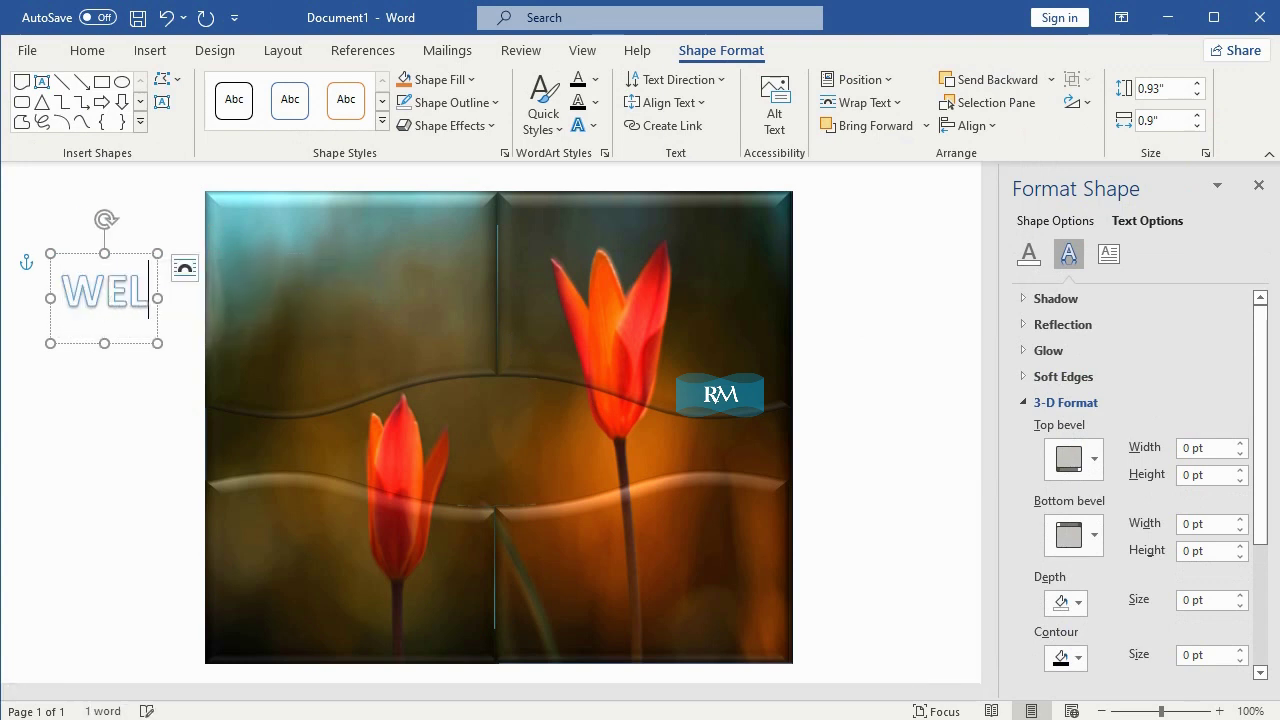
pyautogui.write('COME')
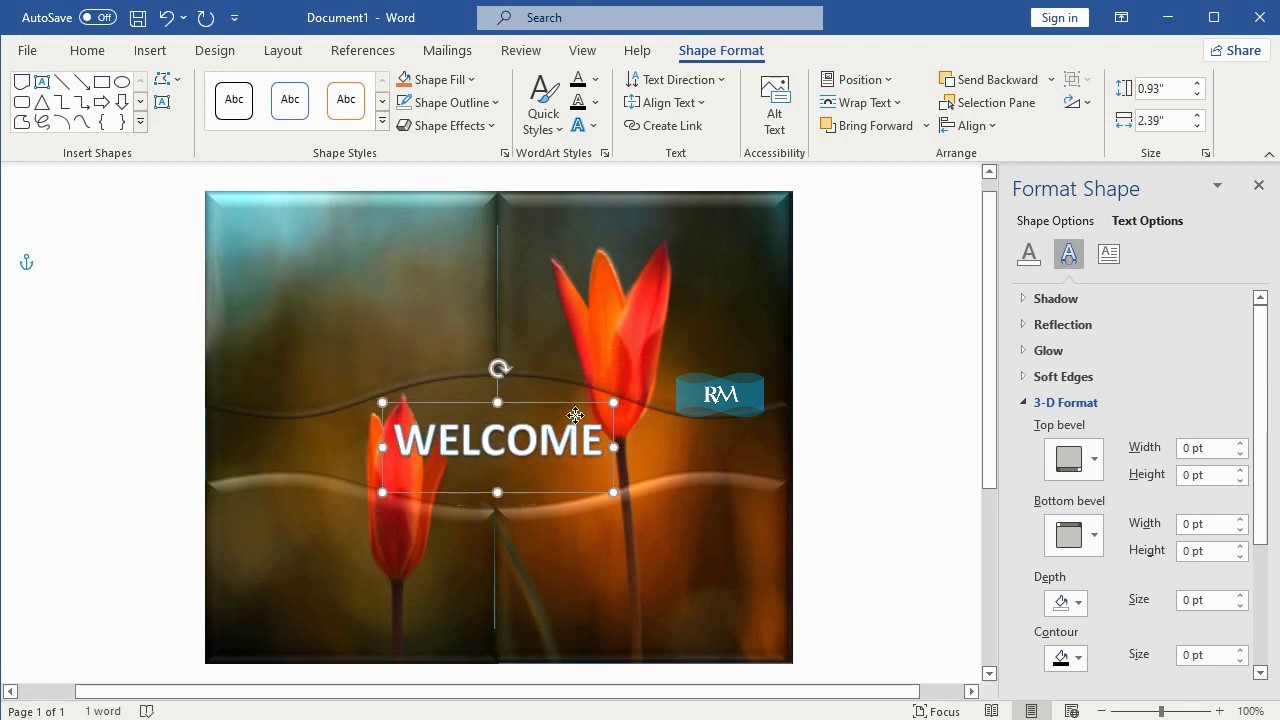
# Move the WELCOME title onto the centre of the tulip panels and select its text.
pyautogui.moveTo(252, 258); pyautogui.dragTo(575, 418)
pyautogui.doubleClick(509, 452)
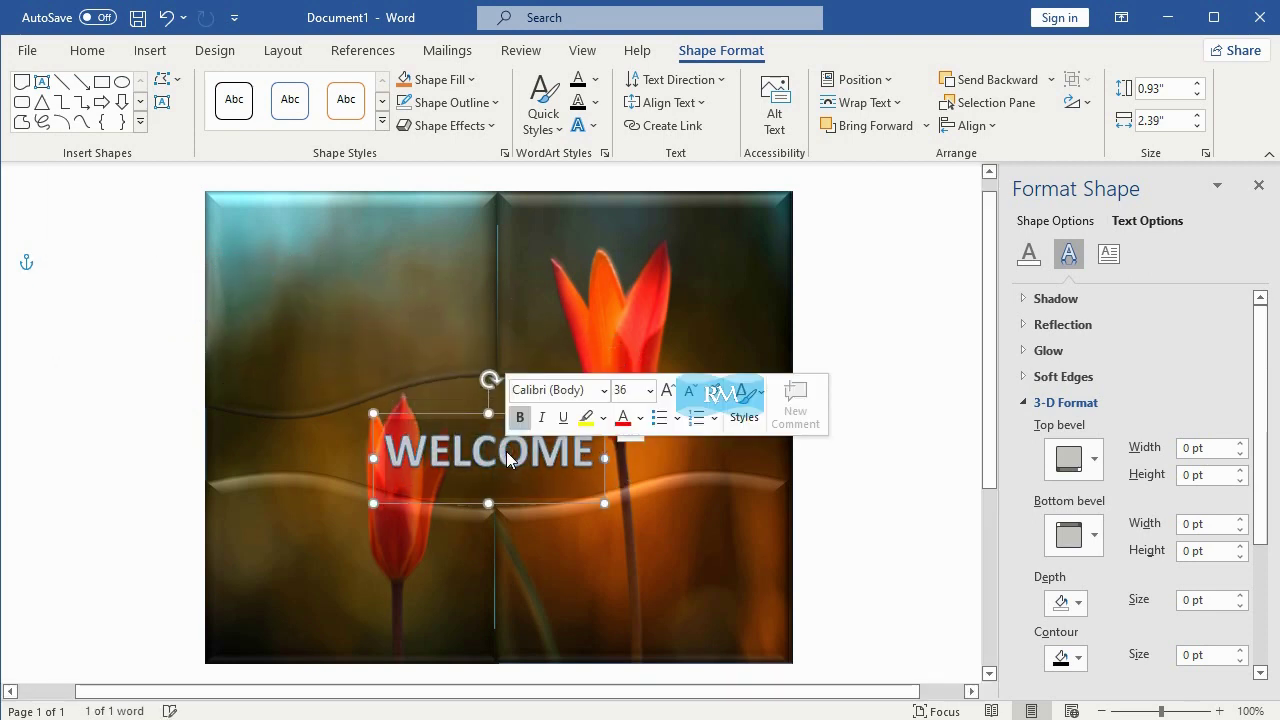
pyautogui.click(87, 50)
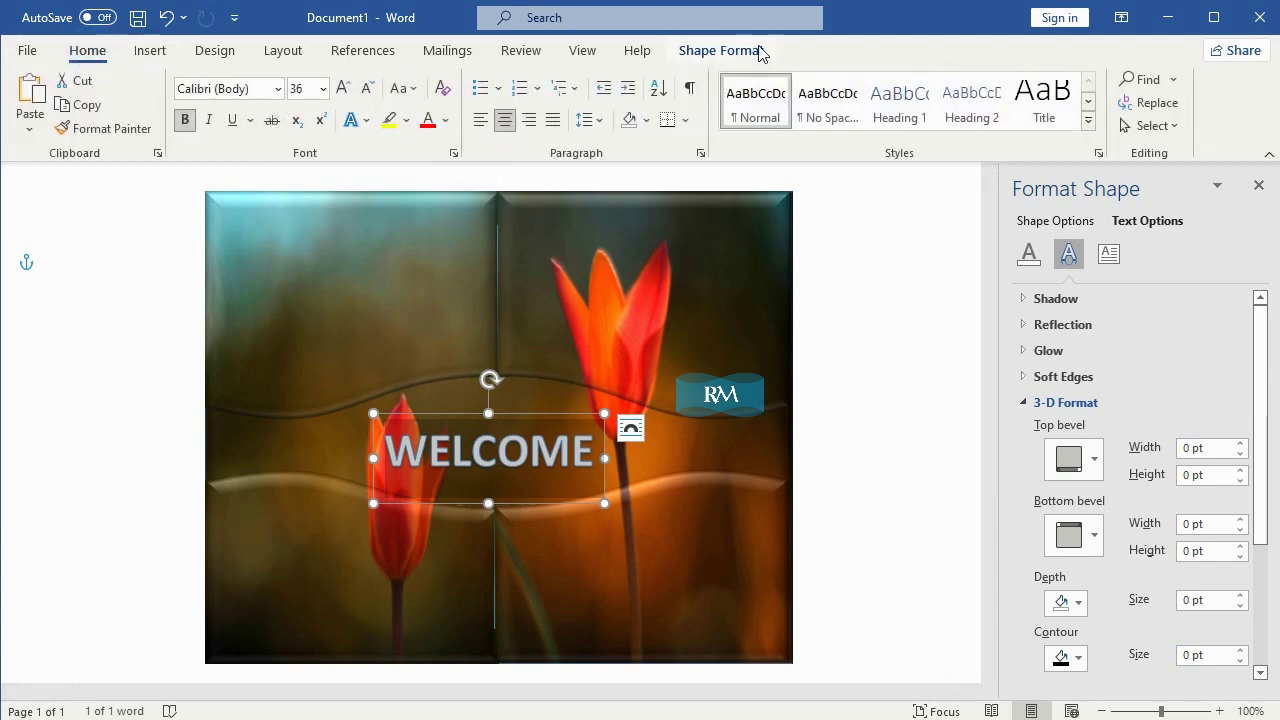
pyautogui.click(722, 51)
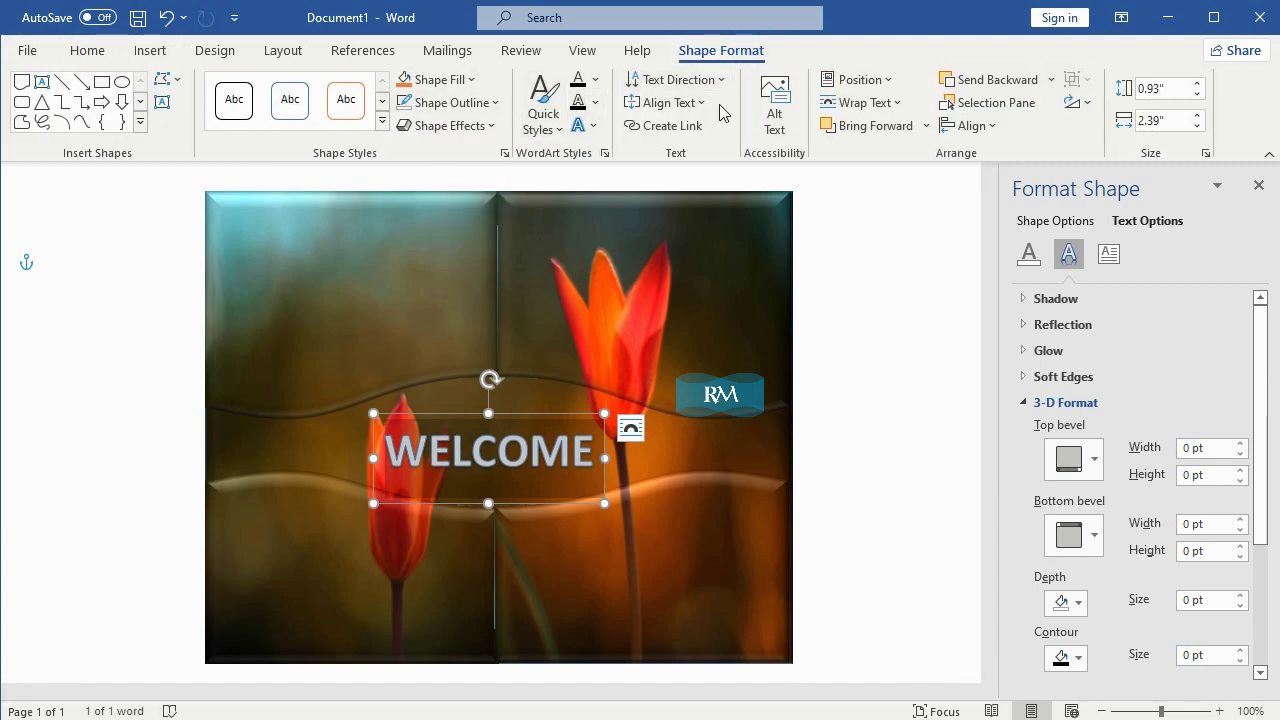
# Apply a curved Warp transform text effect to WELCOME.
pyautogui.click(583, 125)
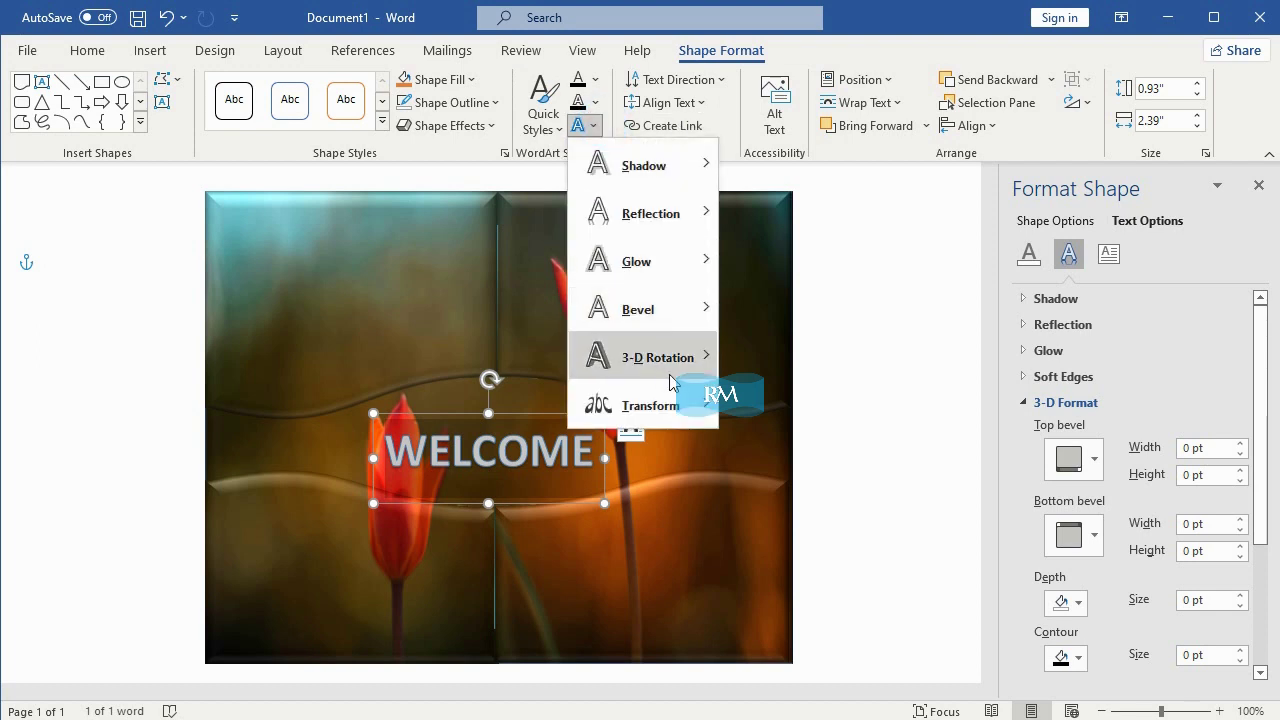
pyautogui.moveTo(669, 370)
pyautogui.moveTo(683, 410)
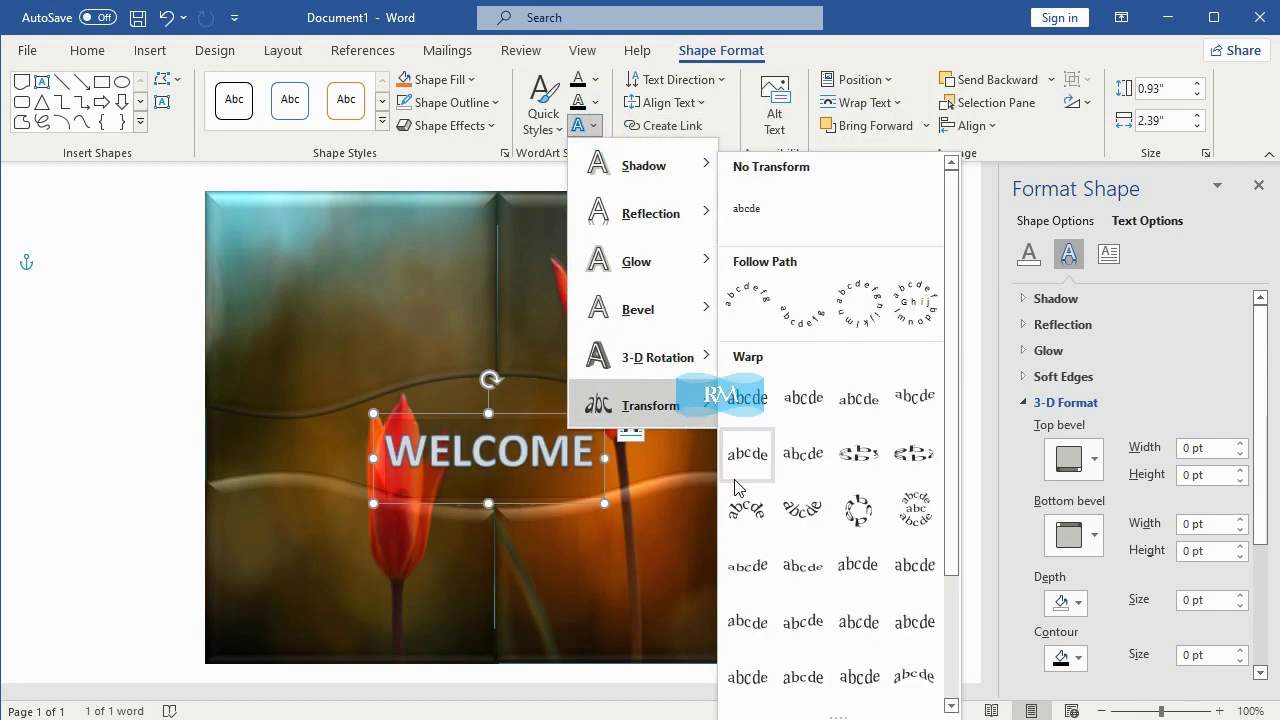
pyautogui.scroll(-3, 760, 627)
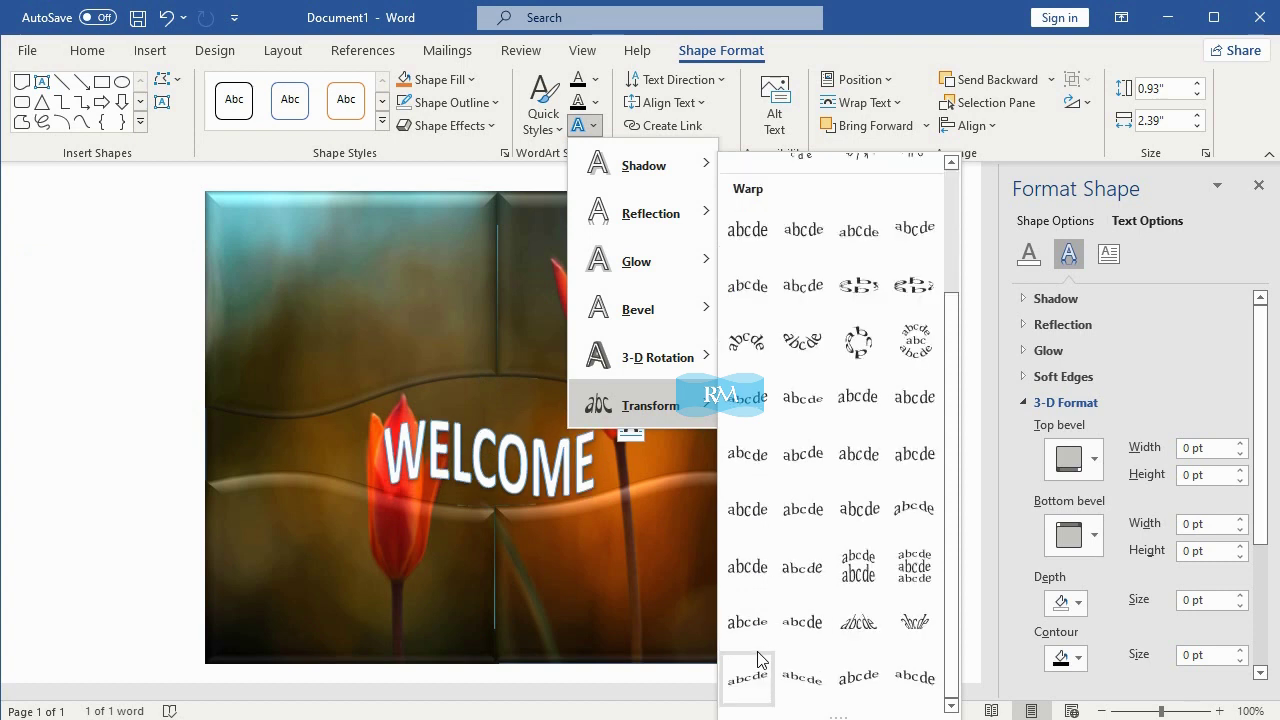
pyautogui.click(751, 522)
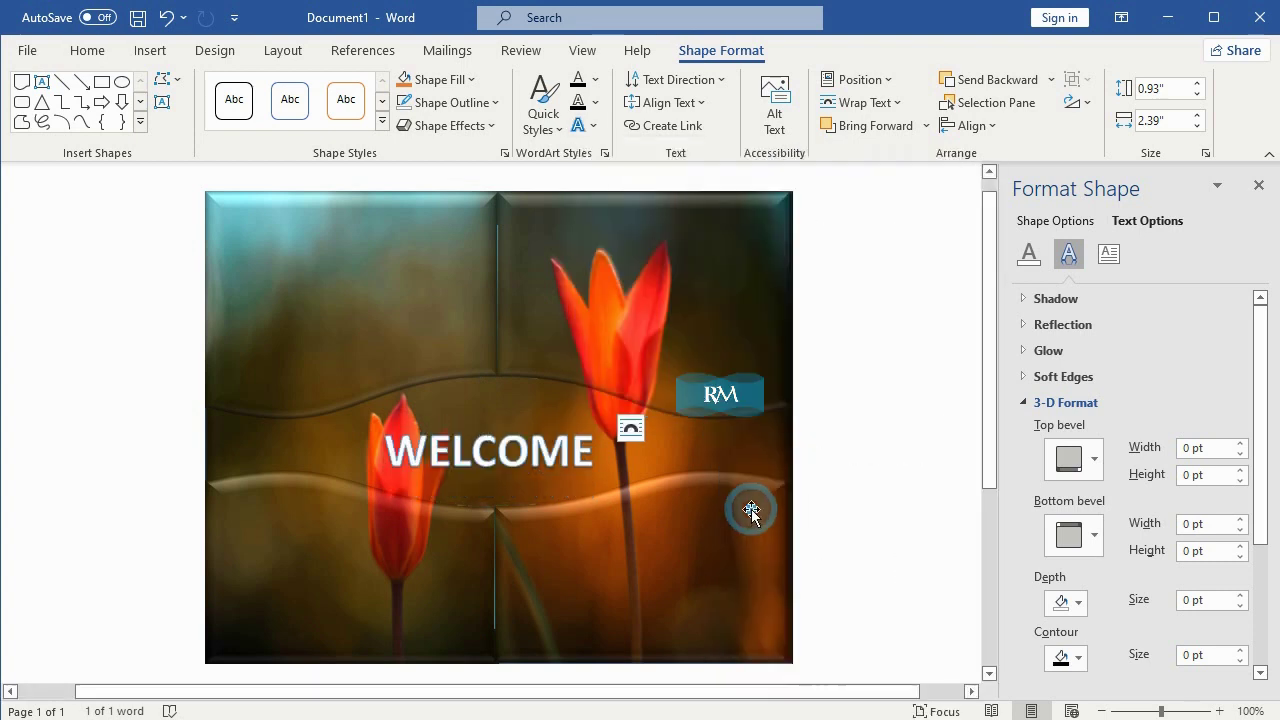
# Enlarge WELCOME to about 1.1" by 2.85" and reposition it over the poster's centre.
pyautogui.moveTo(548, 418); pyautogui.dragTo(543, 401)
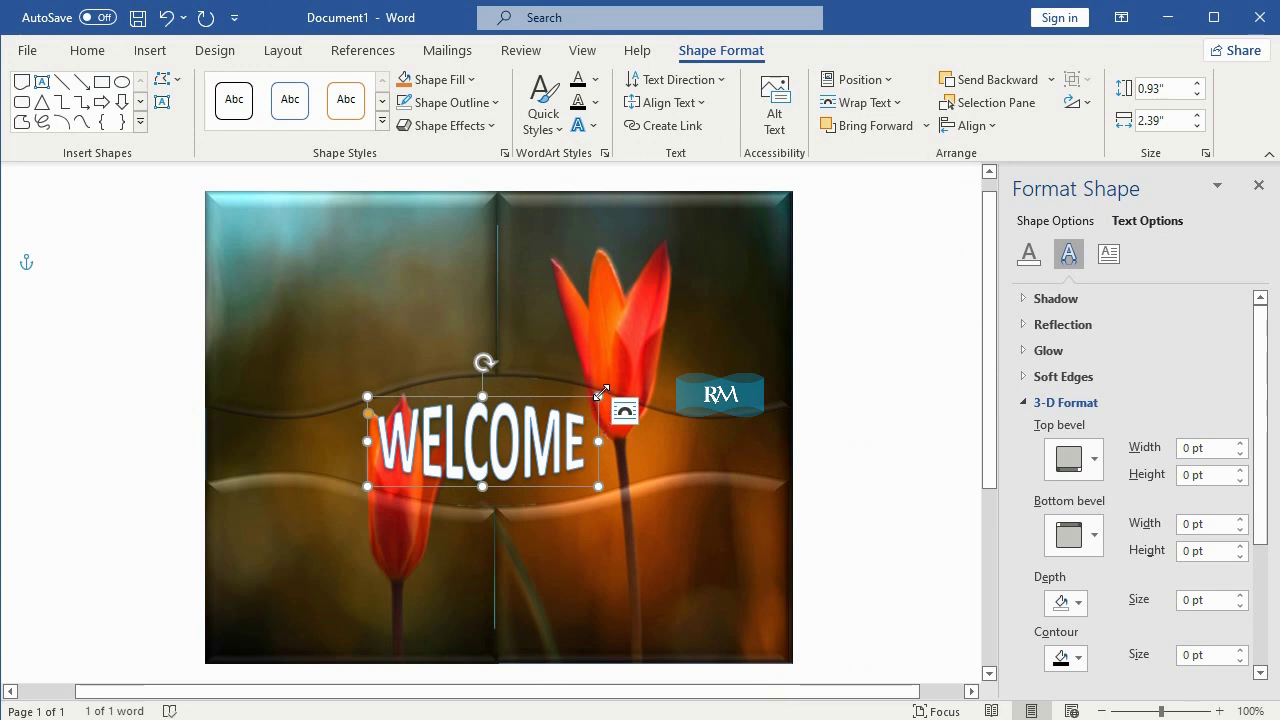
pyautogui.moveTo(599, 396); pyautogui.dragTo(642, 379)
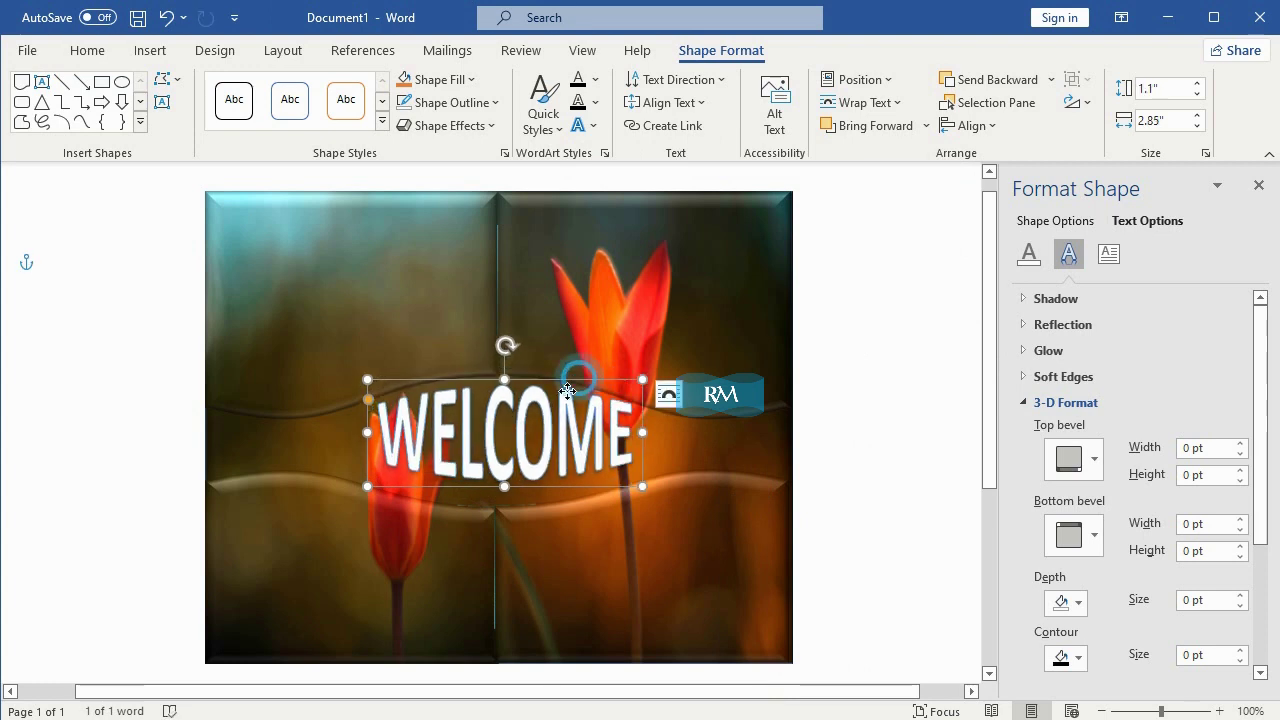
pyautogui.moveTo(567, 390); pyautogui.dragTo(566, 393)
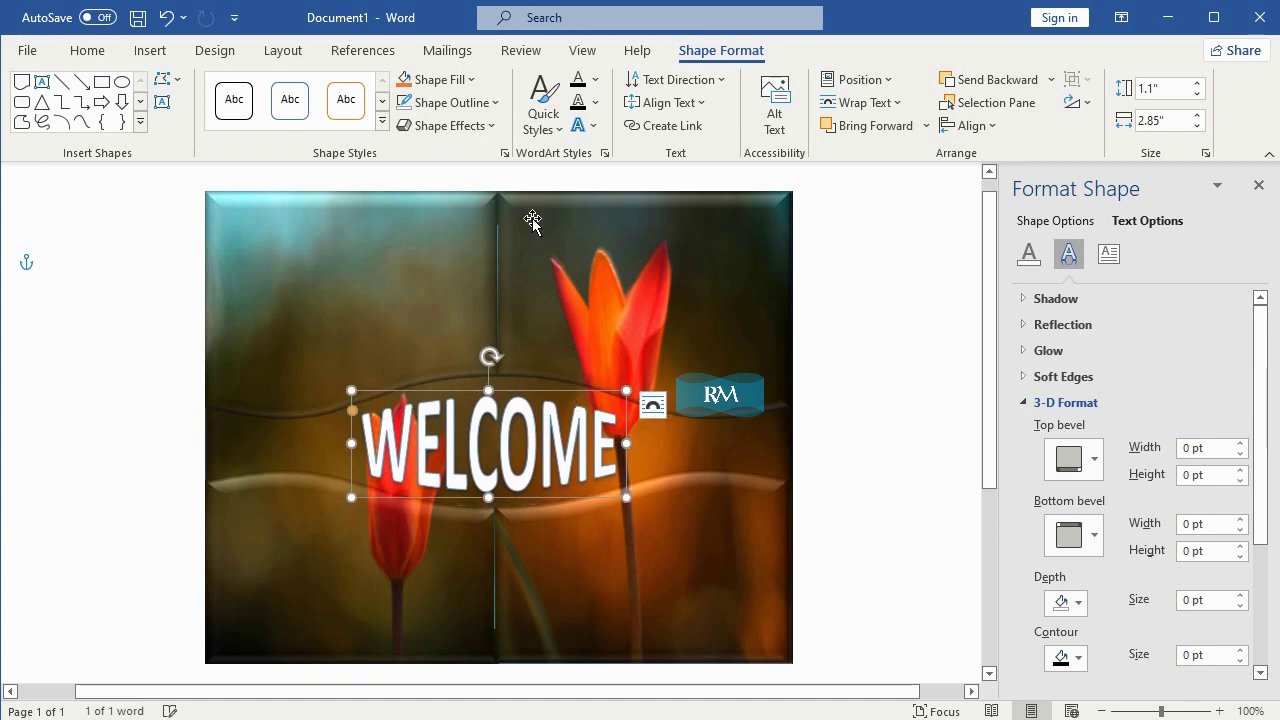
pyautogui.click(581, 125)
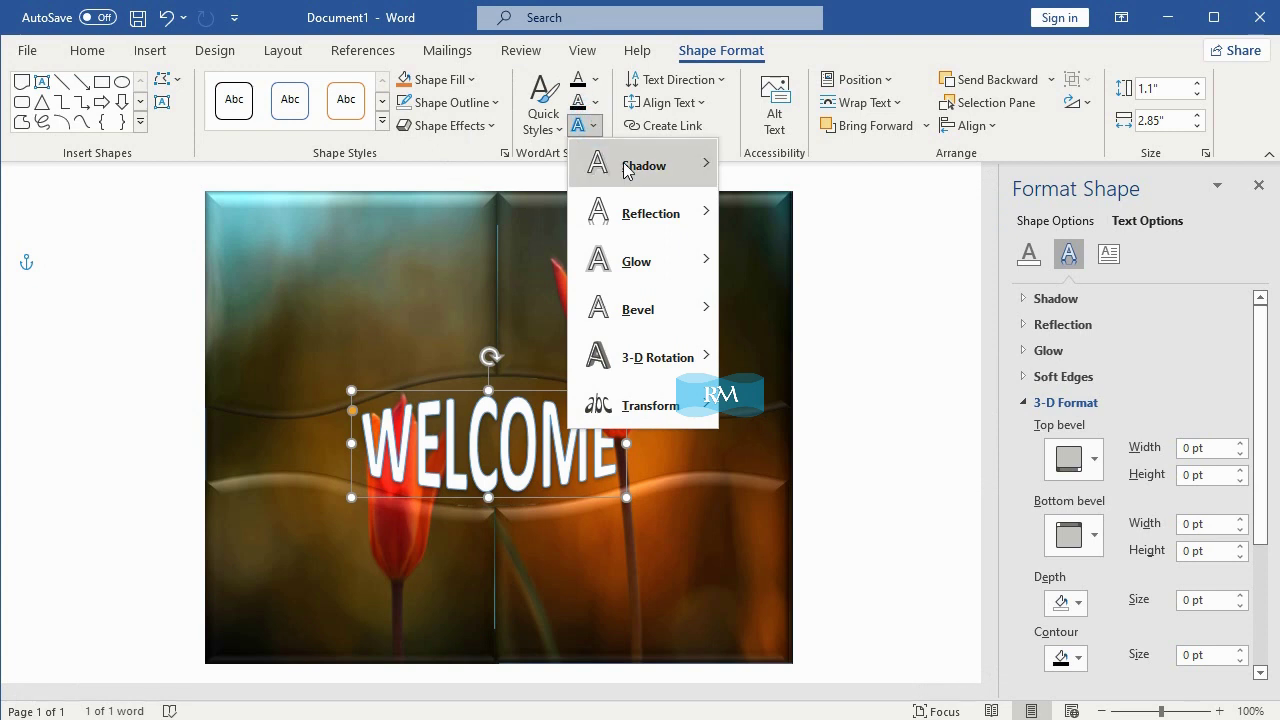
# Give the WELCOME text a solid fill at 100% transparency, leaving only letter outlines.
pyautogui.click(594, 79)
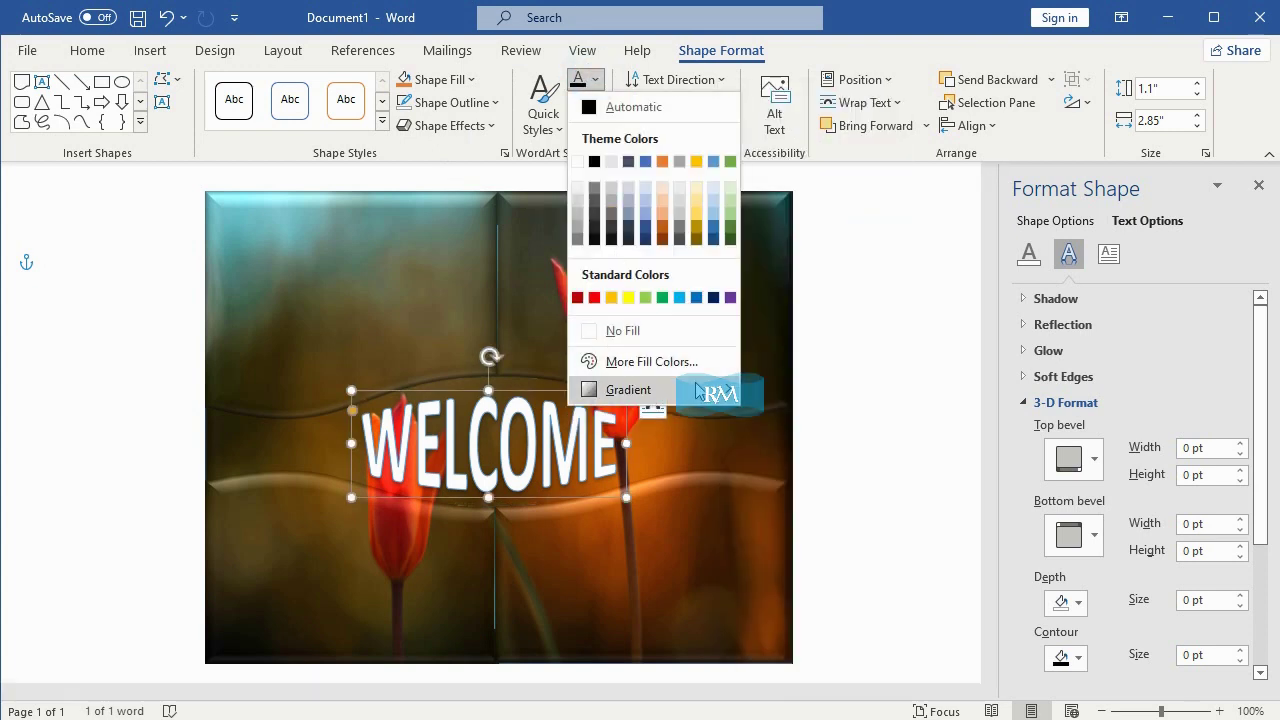
pyautogui.moveTo(700, 390)
pyautogui.click(829, 643)
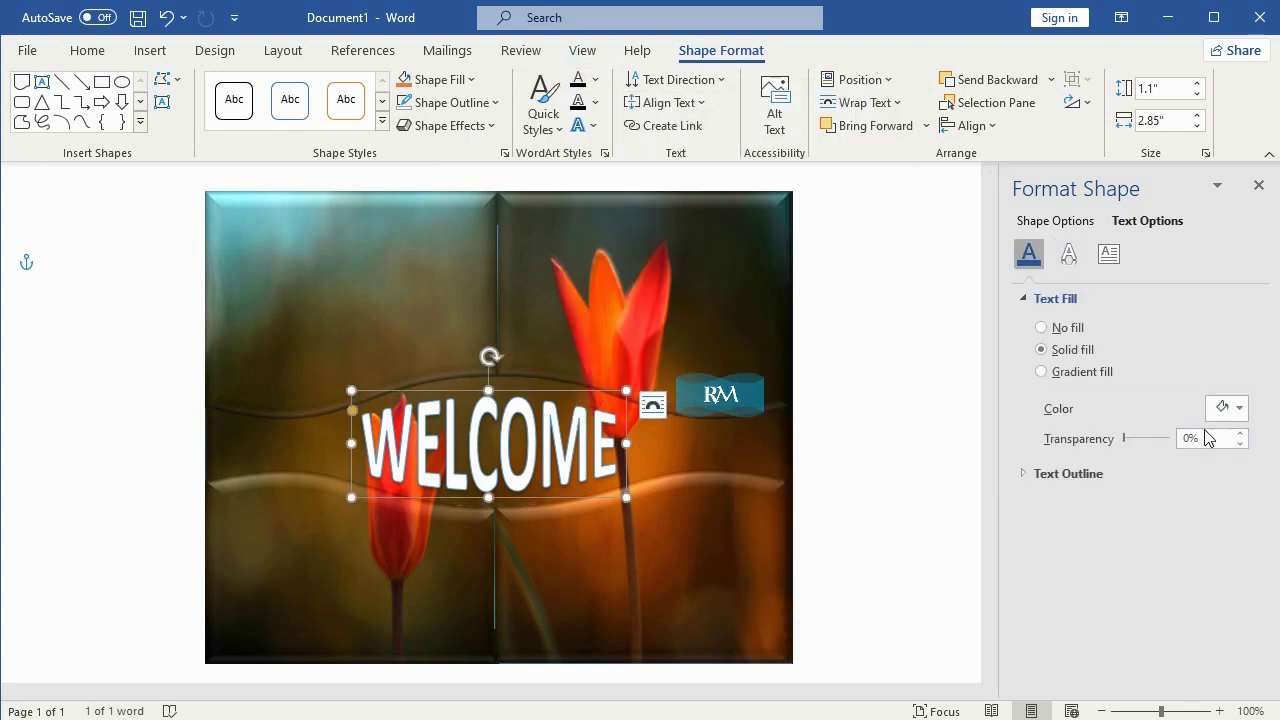
pyautogui.moveTo(1126, 438); pyautogui.dragTo(1191, 452)
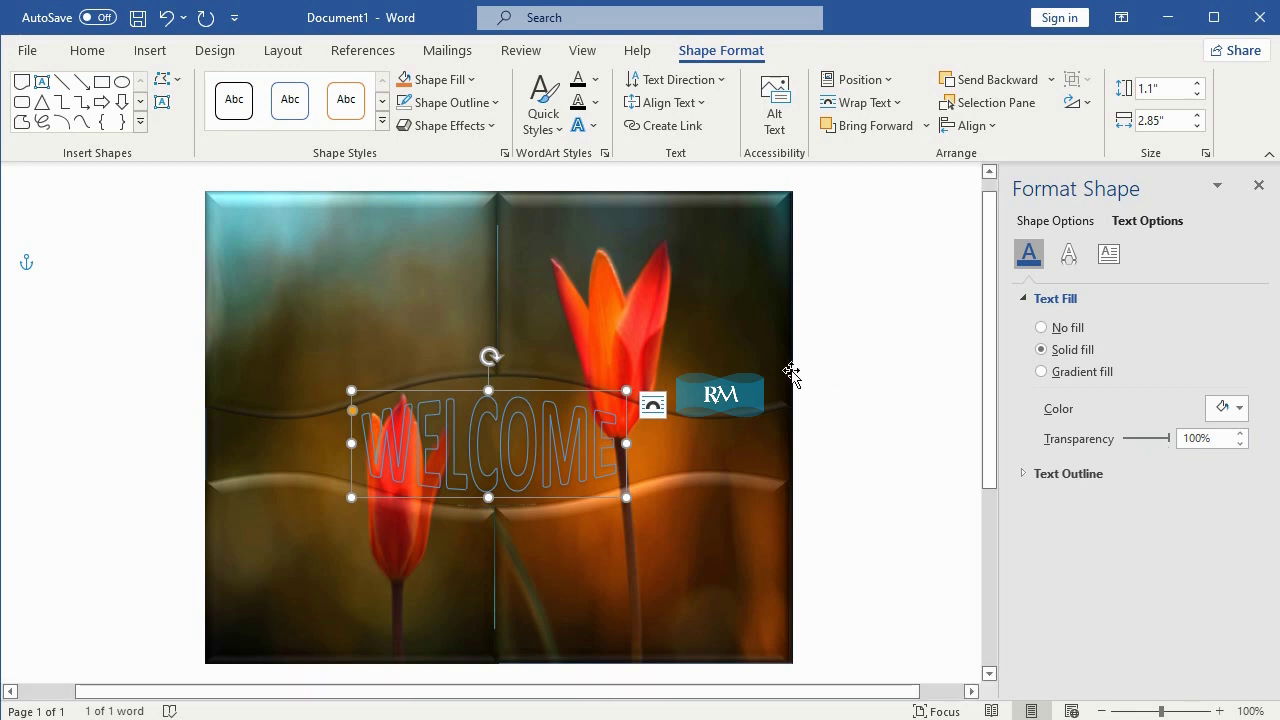
# Set both the WordArt shape outline and the WELCOME text outline to white.
pyautogui.click(470, 102)
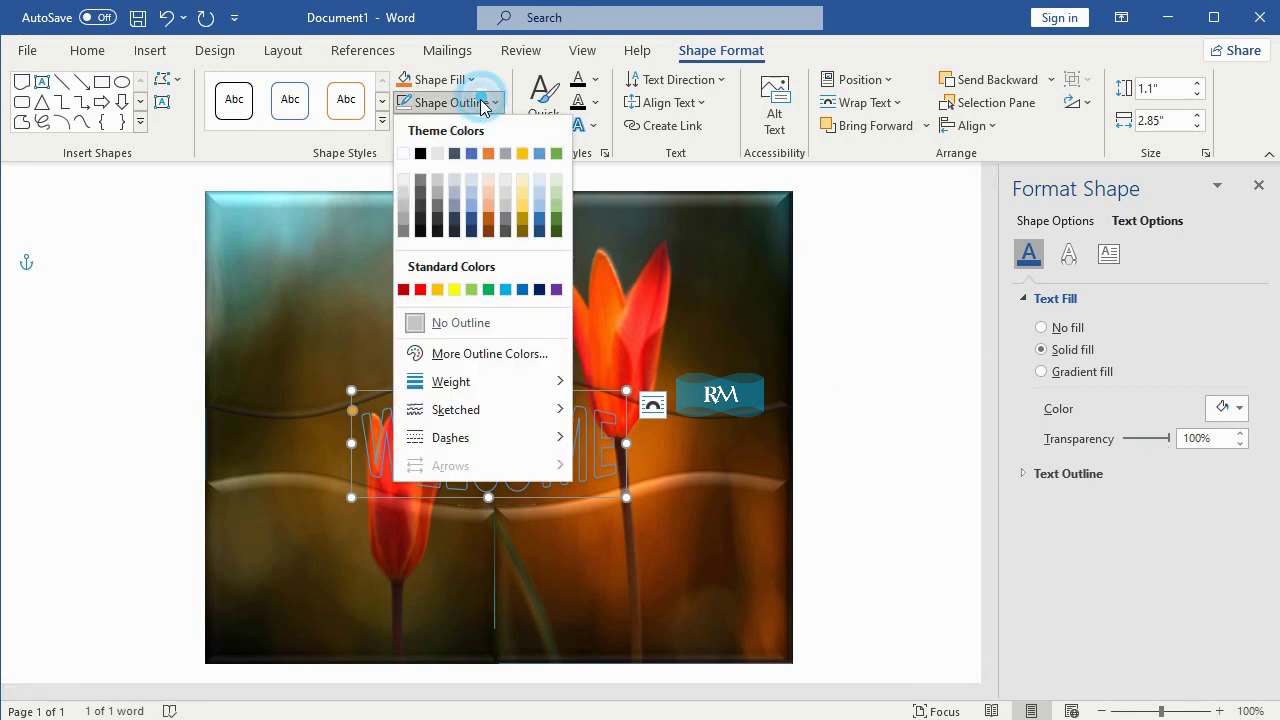
pyautogui.click(402, 152)
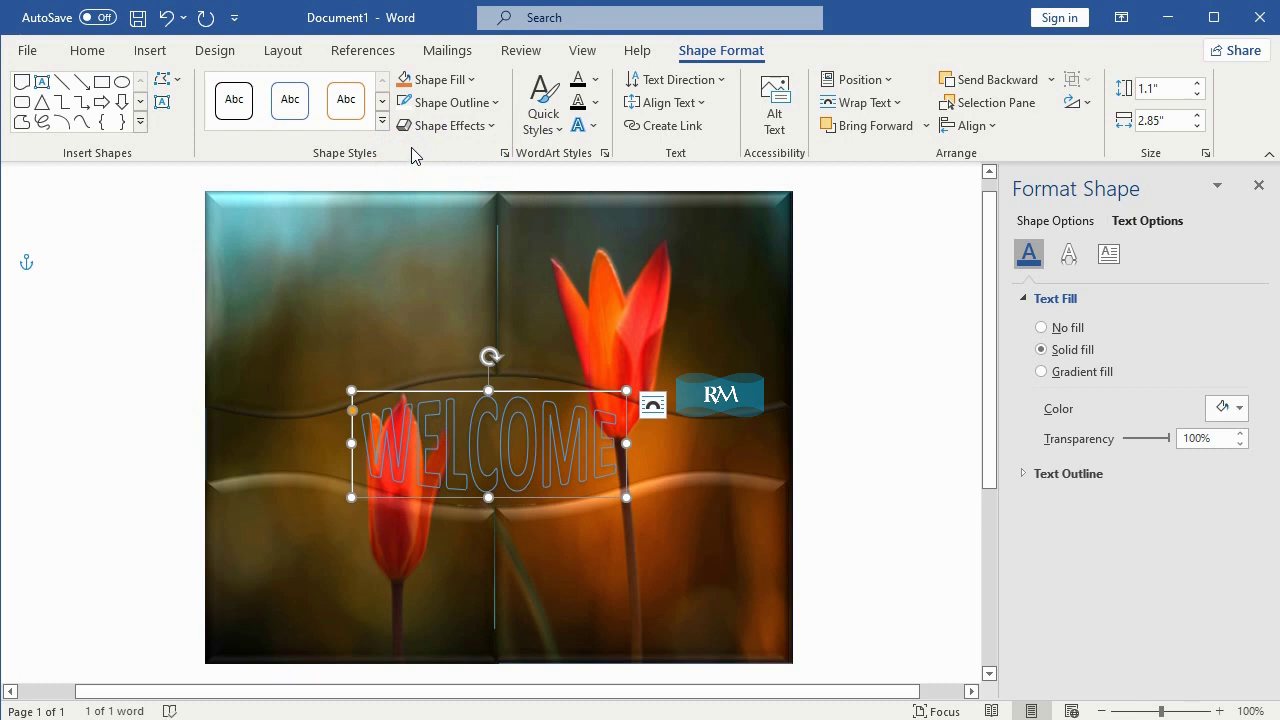
pyautogui.click(594, 102)
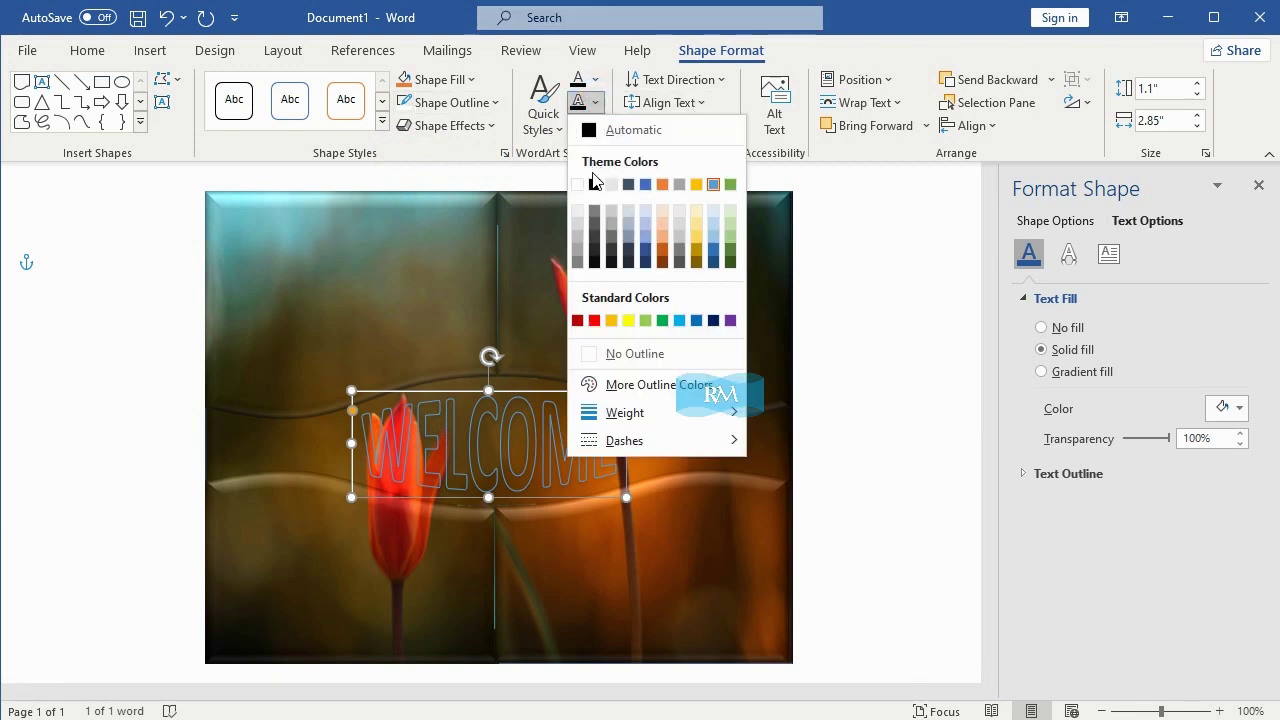
pyautogui.click(587, 181)
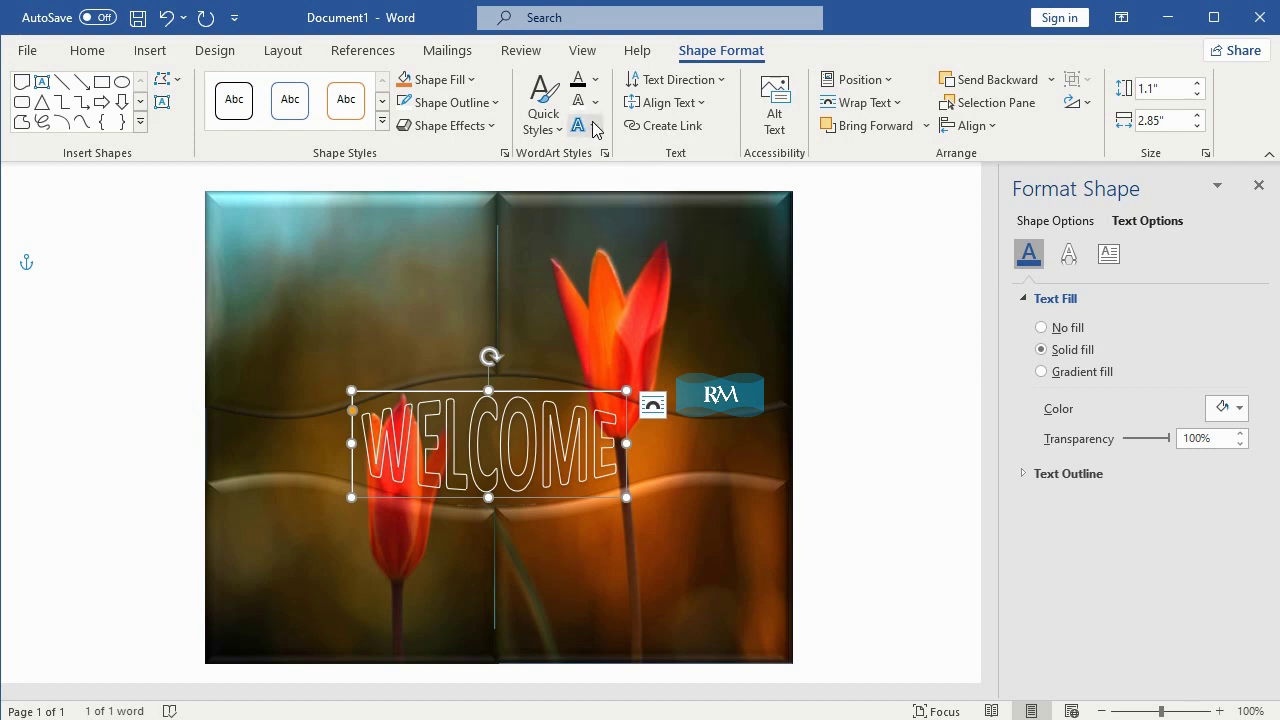
pyautogui.click(596, 129)
pyautogui.moveTo(687, 317)
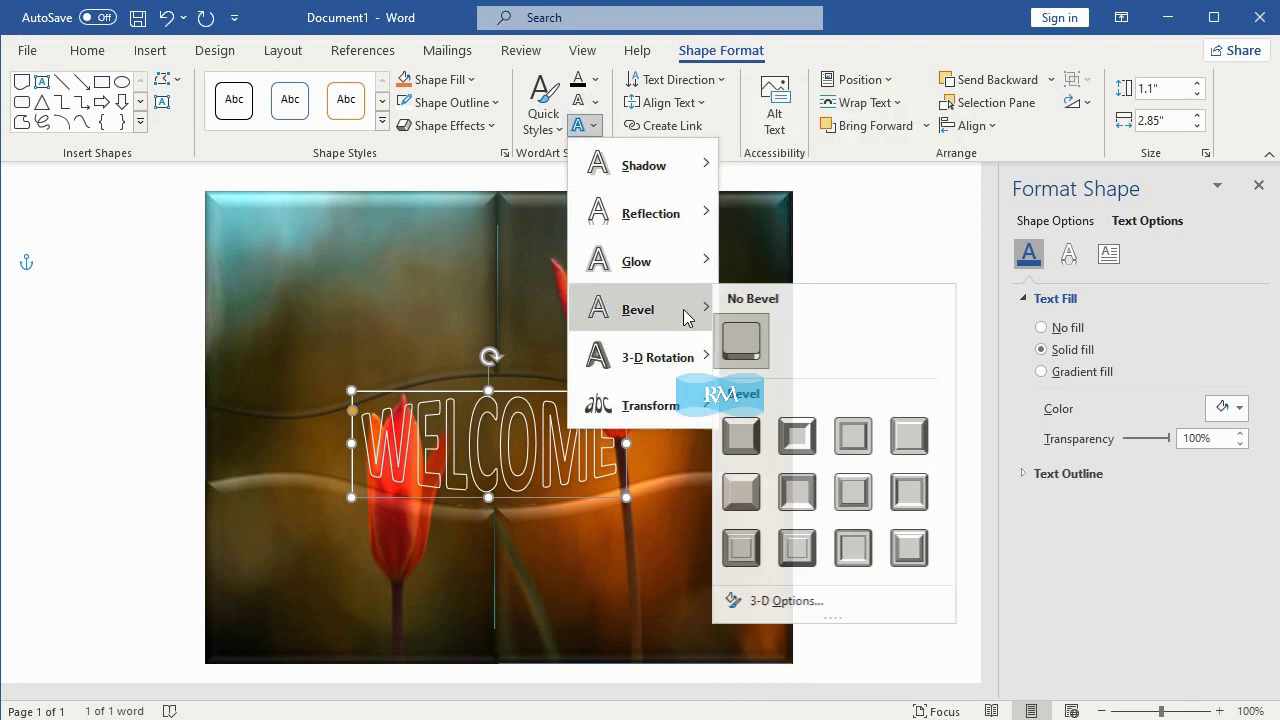
# Apply a Round bevel to the WELCOME letters and set its shape to No Outline.
pyautogui.click(757, 433)
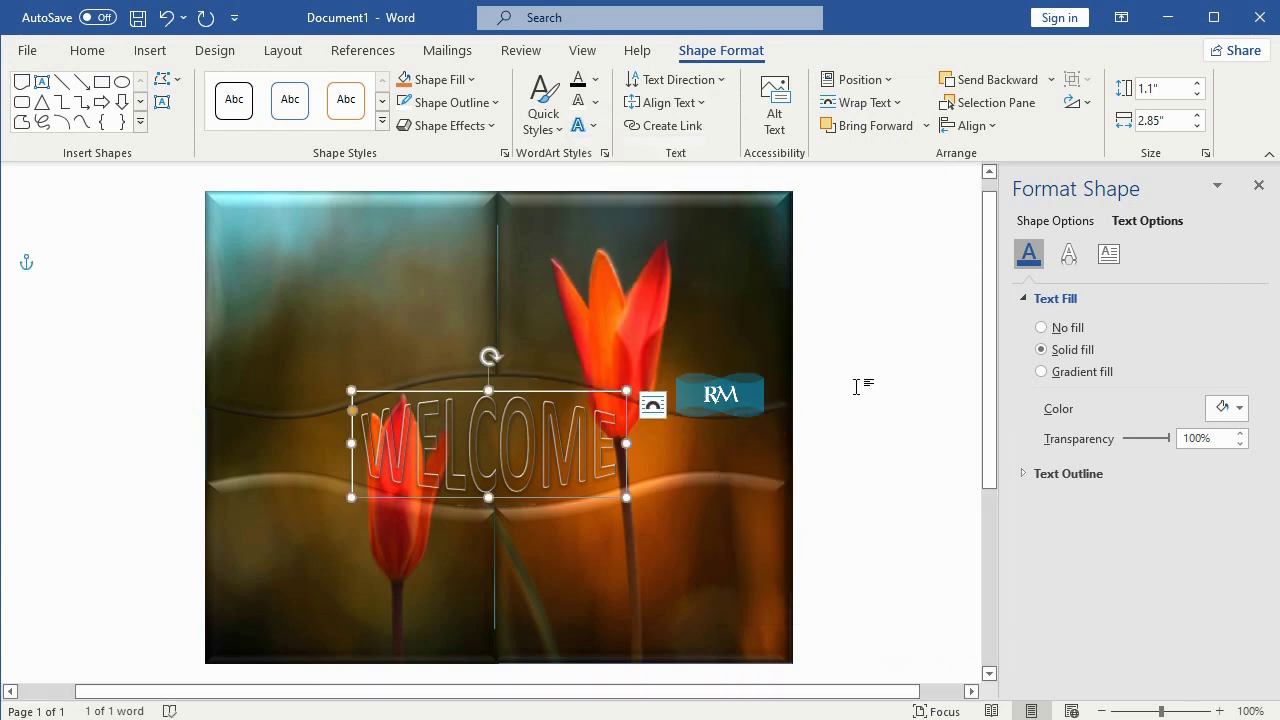
pyautogui.click(890, 333)
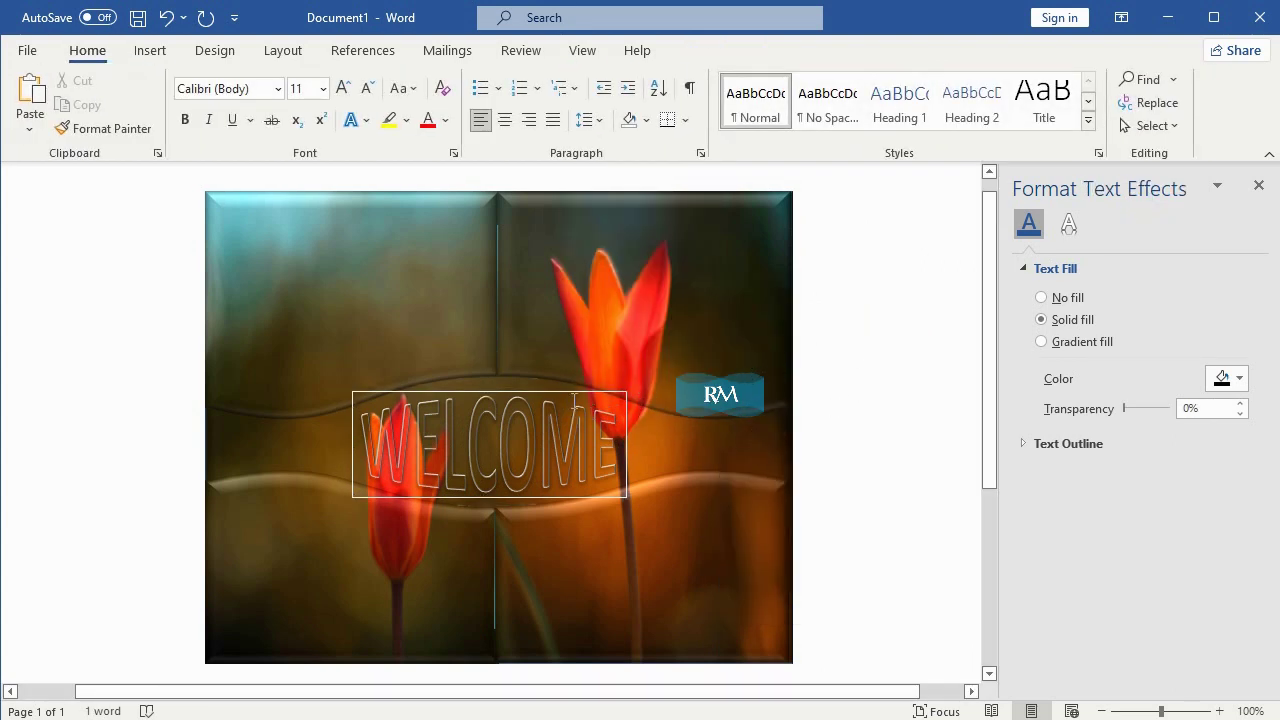
pyautogui.click(575, 392)
pyautogui.click(575, 392)
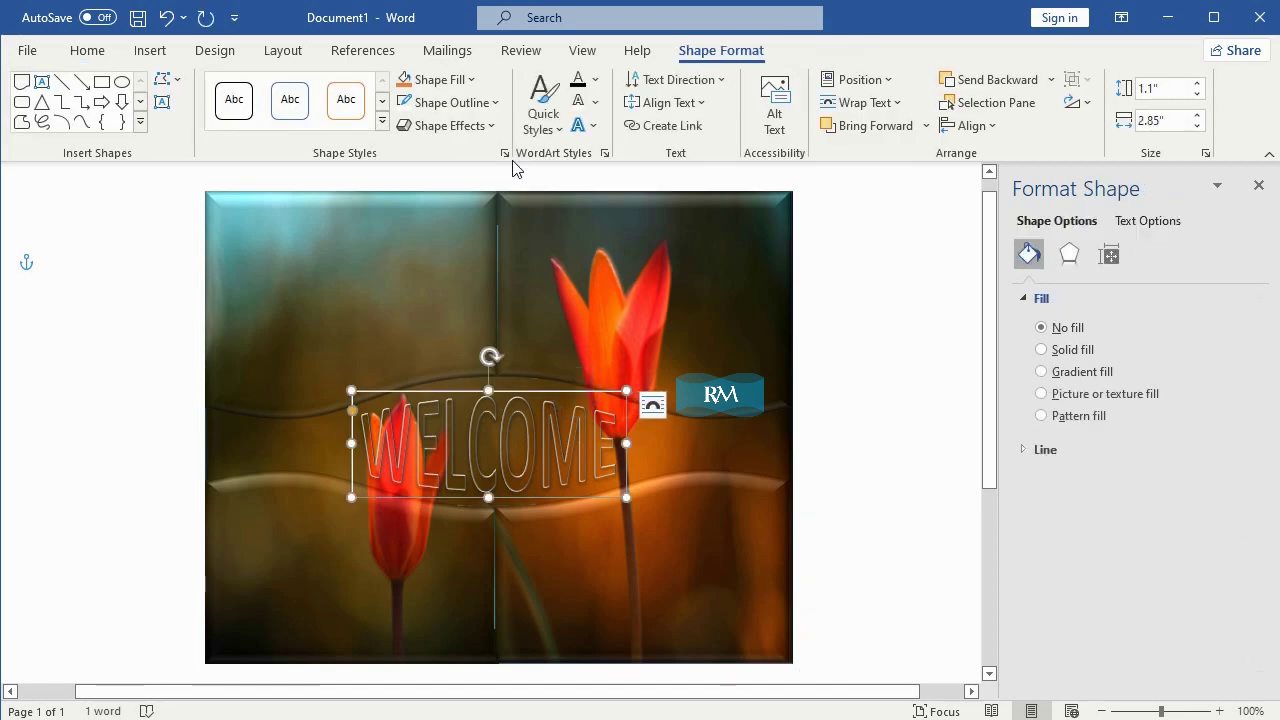
pyautogui.click(482, 103)
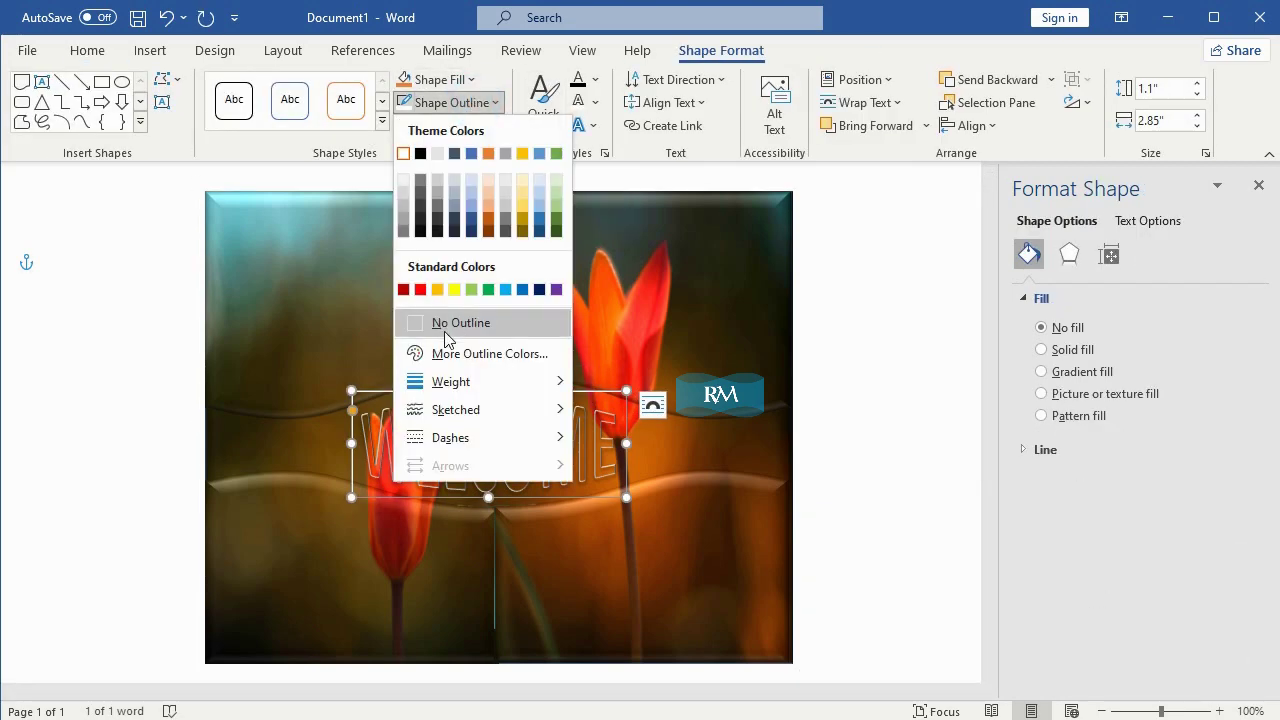
pyautogui.click(453, 319)
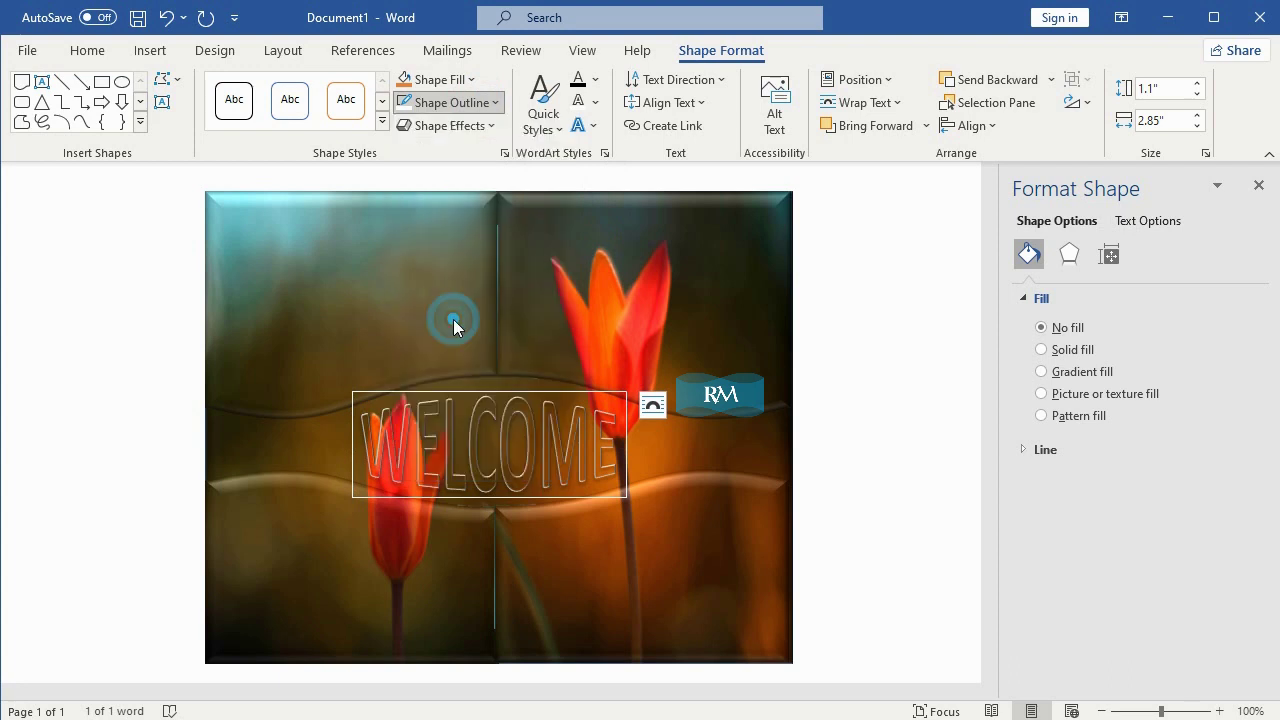
# Draw a small star from Stars and Banners just left of the WELCOME title.
pyautogui.click(849, 434)
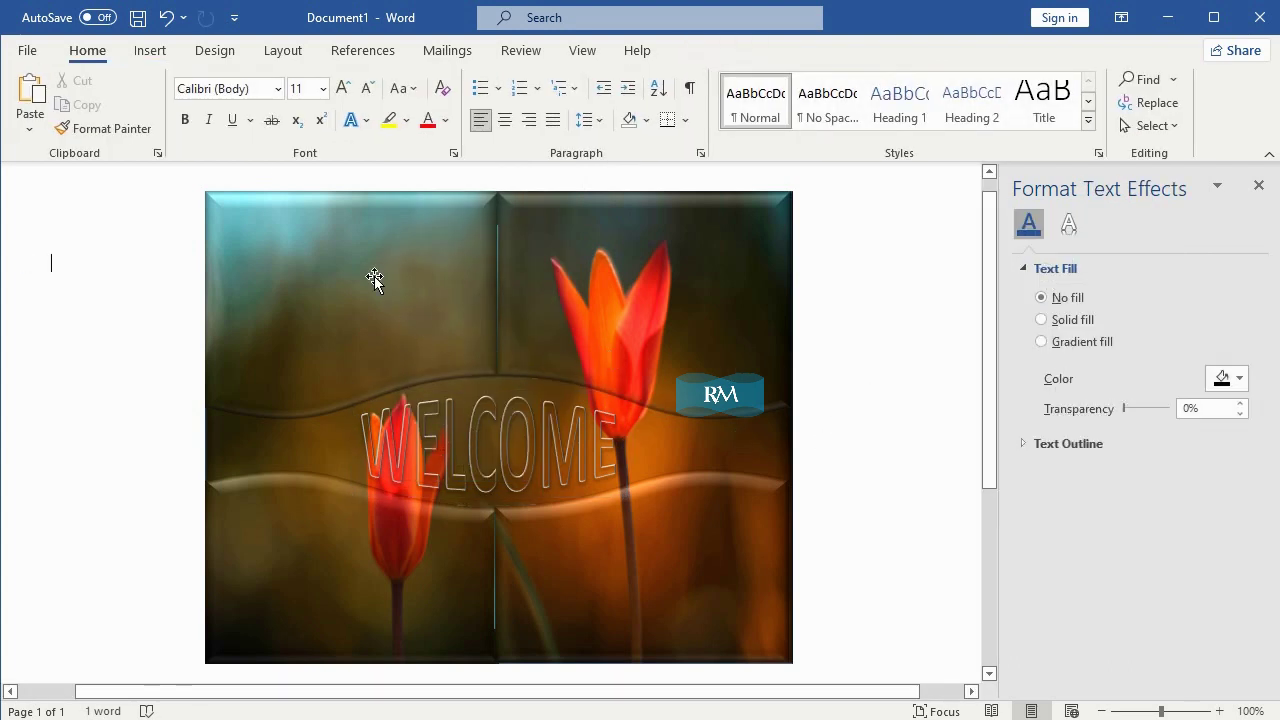
pyautogui.click(152, 52)
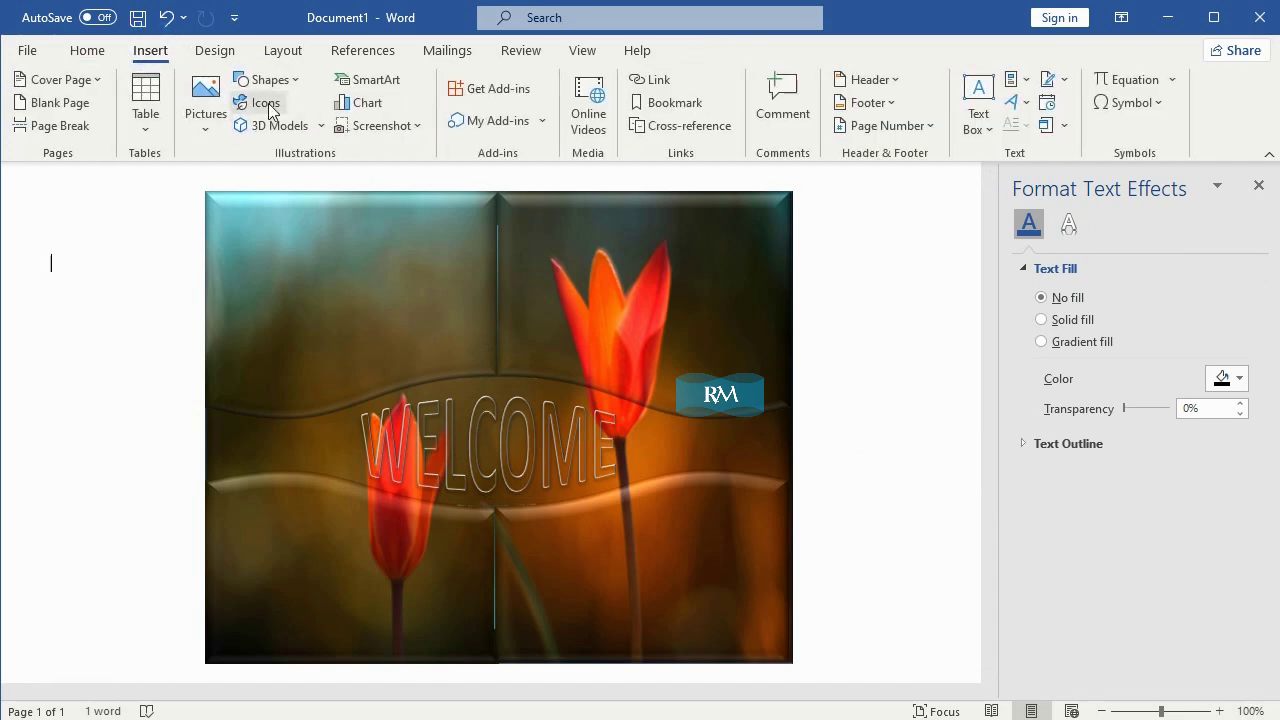
pyautogui.click(298, 86)
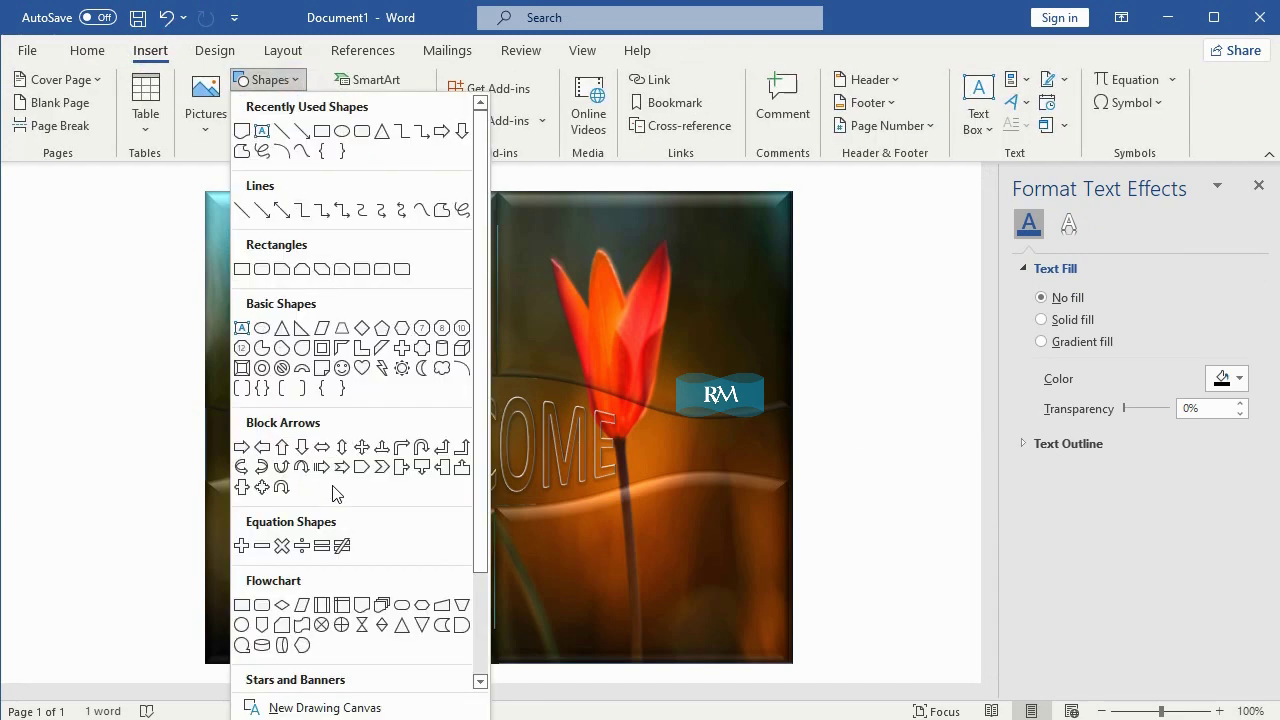
pyautogui.scroll(-3, 335, 493)
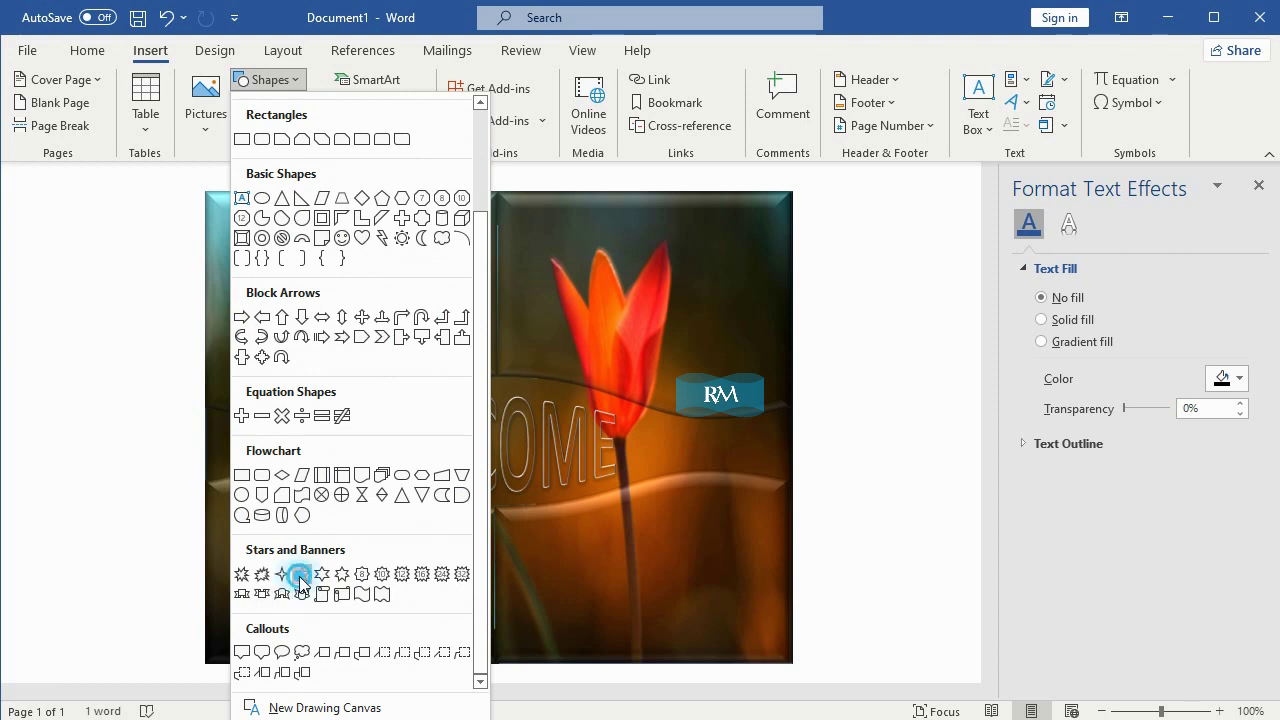
pyautogui.click(301, 574)
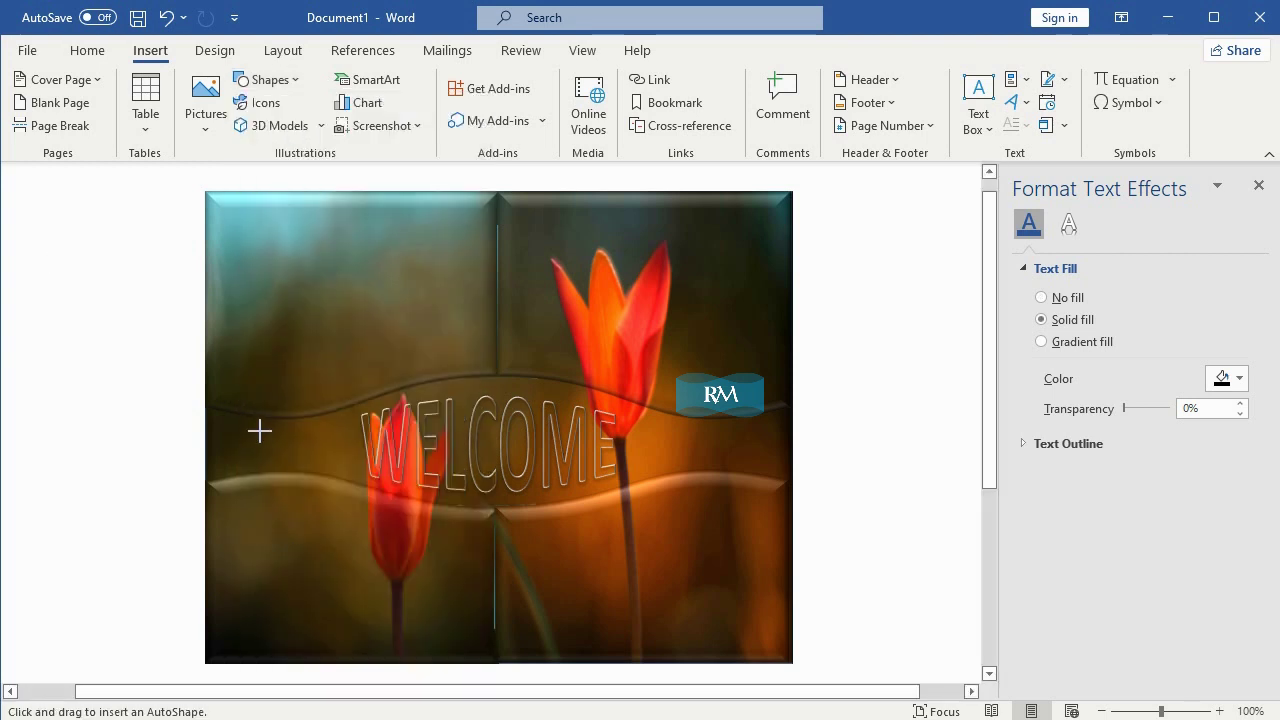
pyautogui.moveTo(260, 431); pyautogui.dragTo(286, 457)
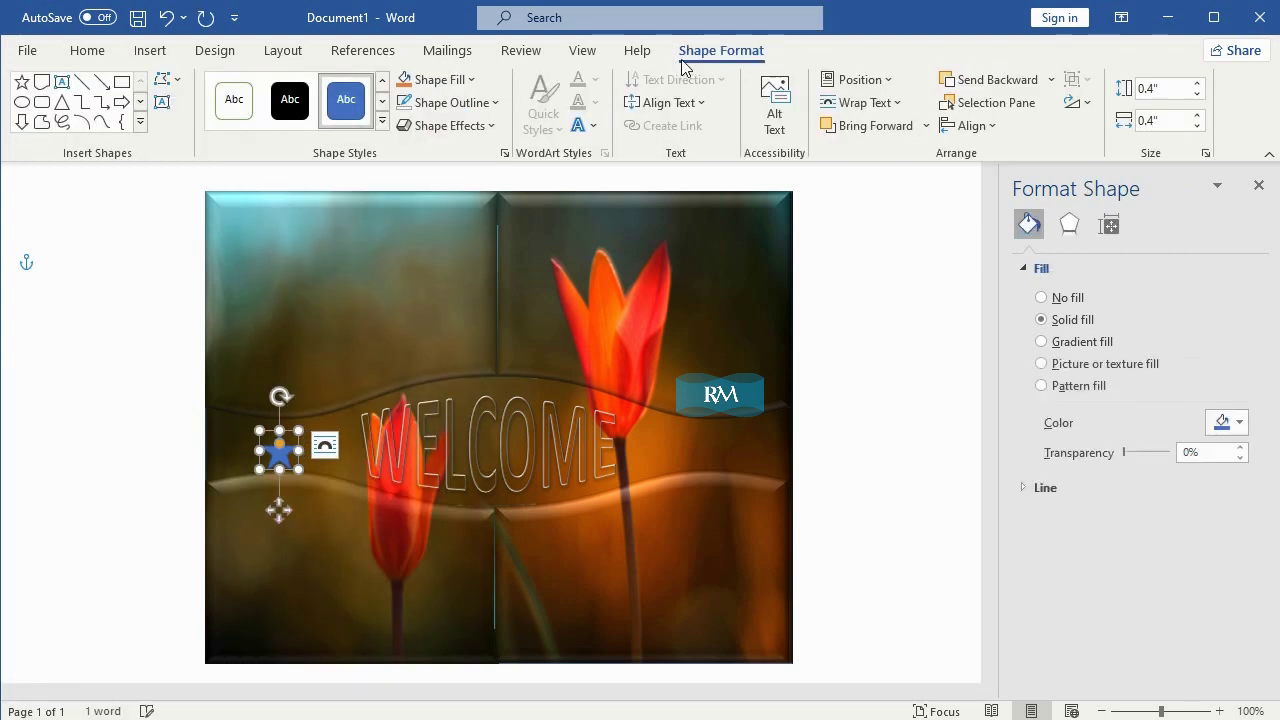
# Resize the star to 0.5" by 0.5" and move it up level with WELCOME.
pyautogui.click(1168, 89)
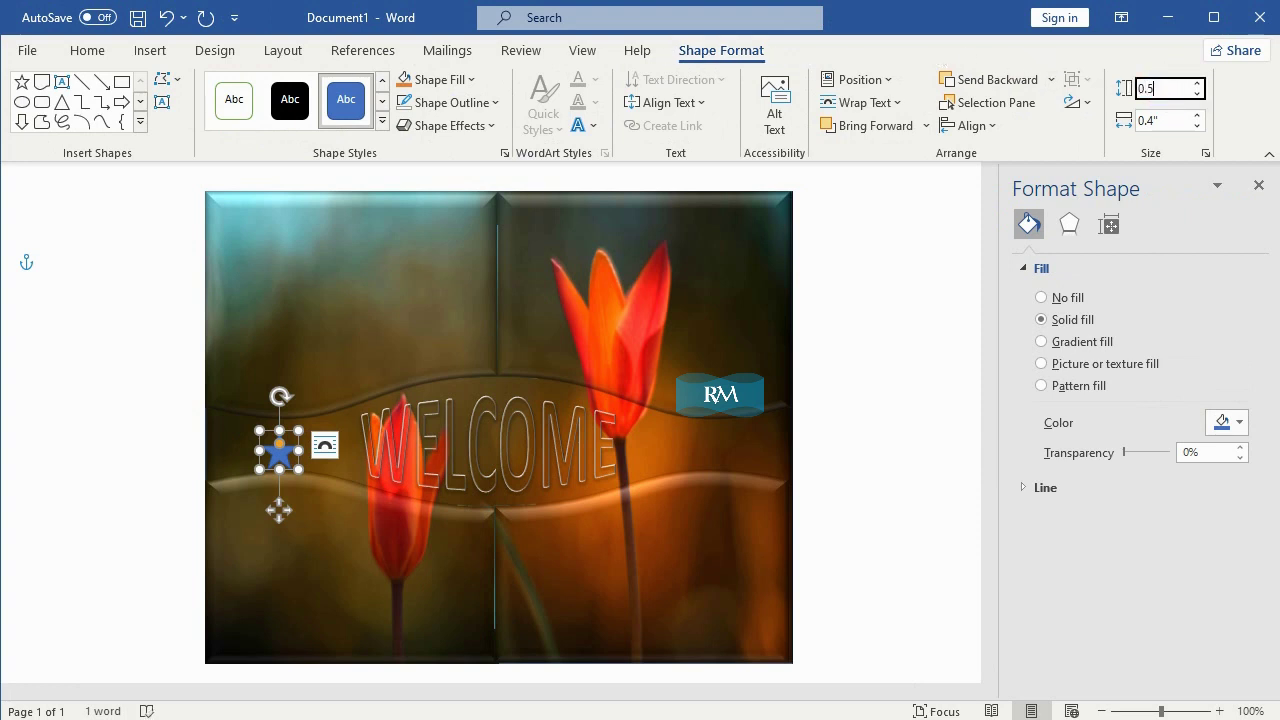
pyautogui.click(1177, 119)
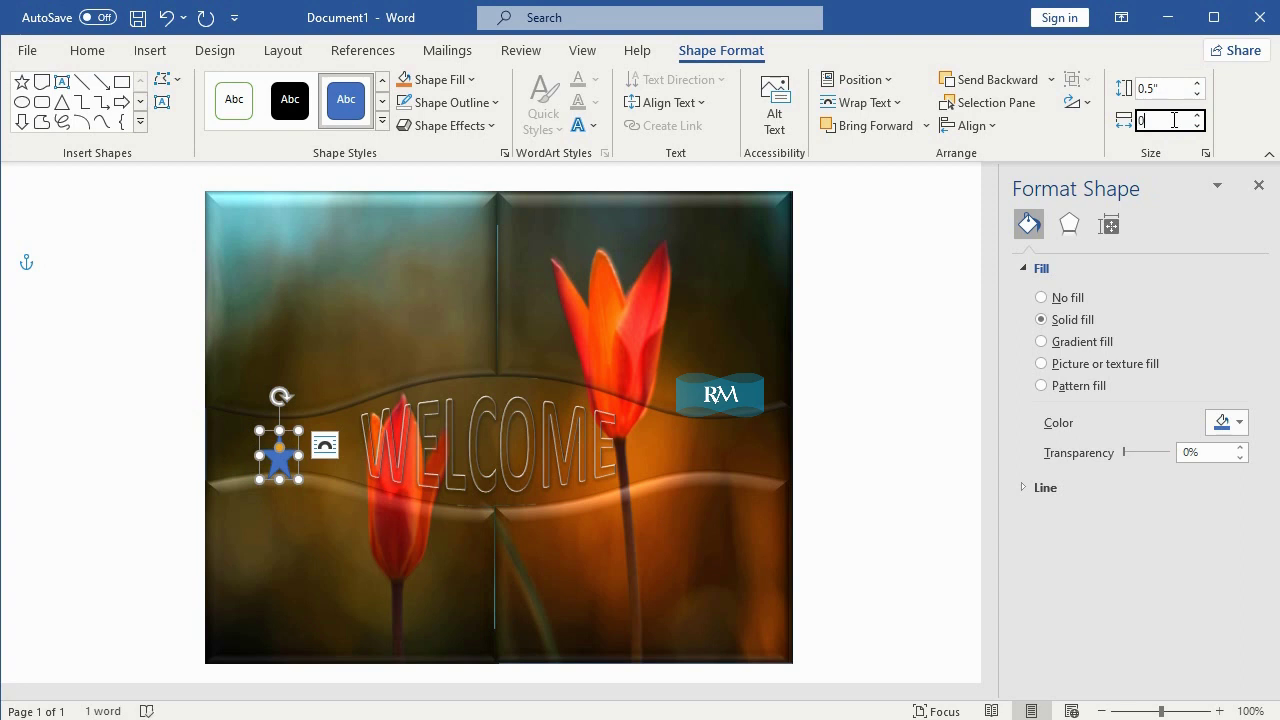
pyautogui.write('.5')
pyautogui.press('Return')
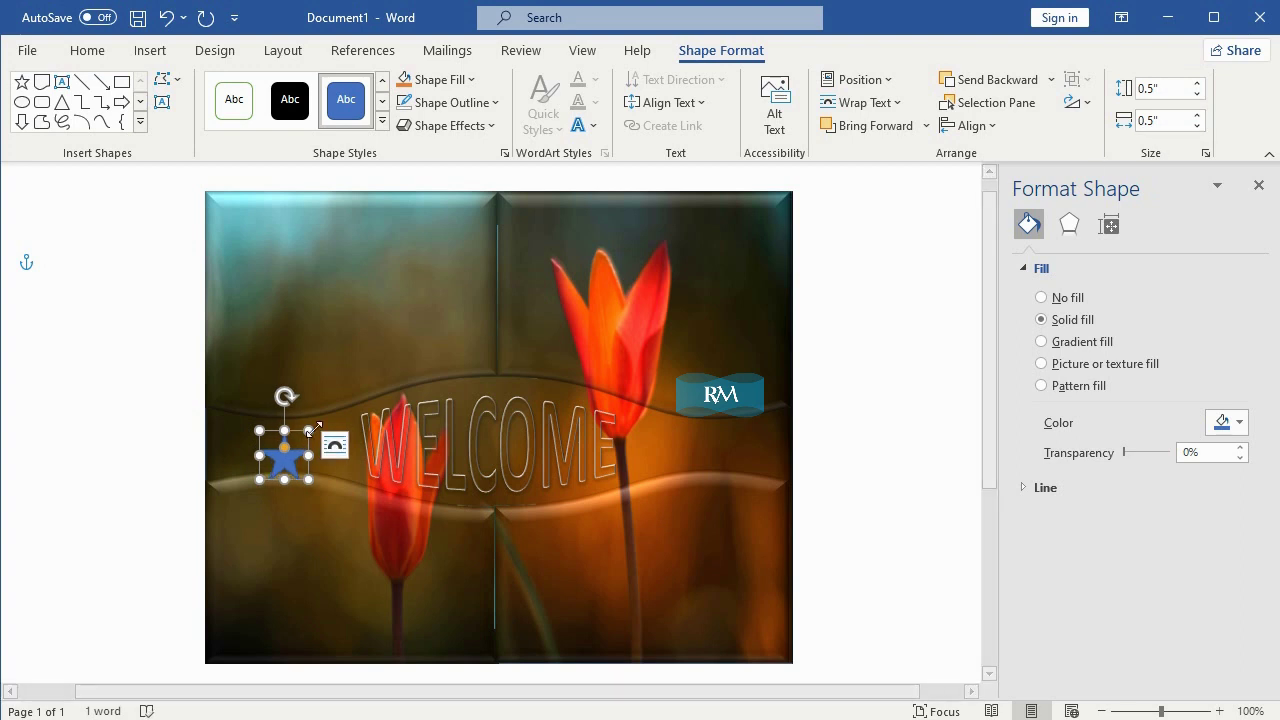
pyautogui.click(294, 431)
pyautogui.moveTo(294, 431); pyautogui.dragTo(297, 417)
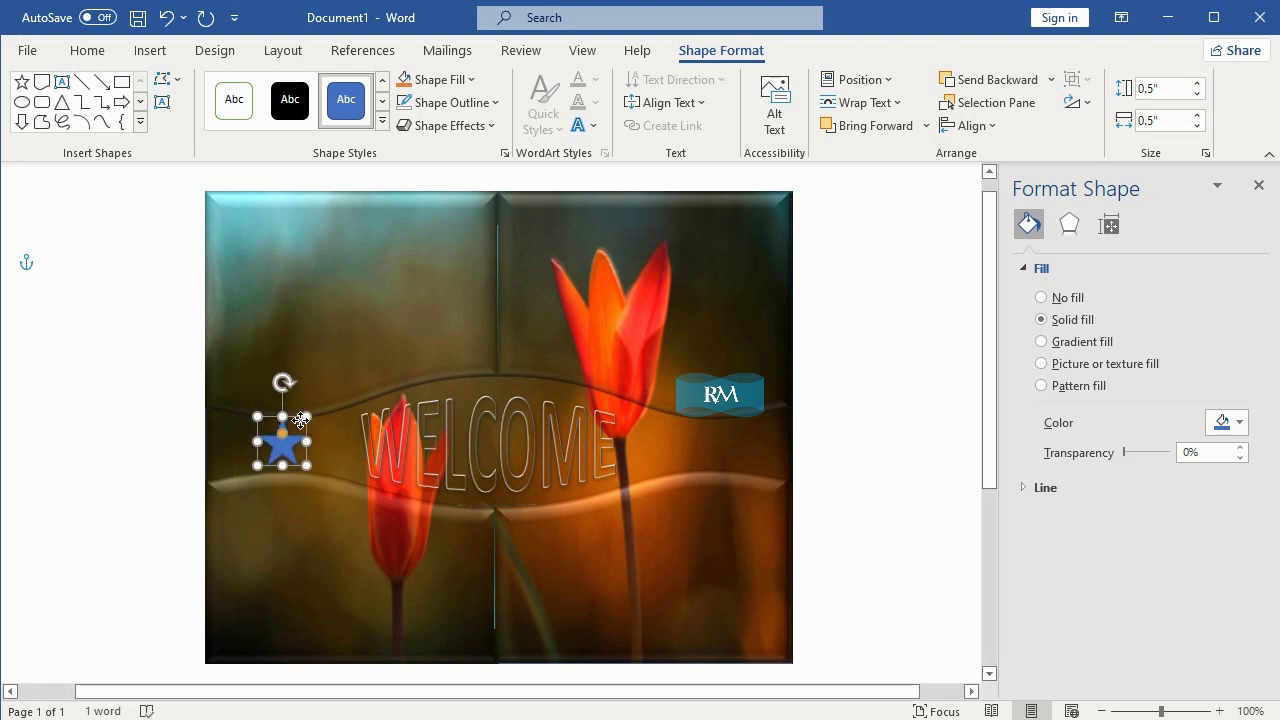
# Shrink the star to exactly 0.4" by 0.4".
pyautogui.click(1151, 87)
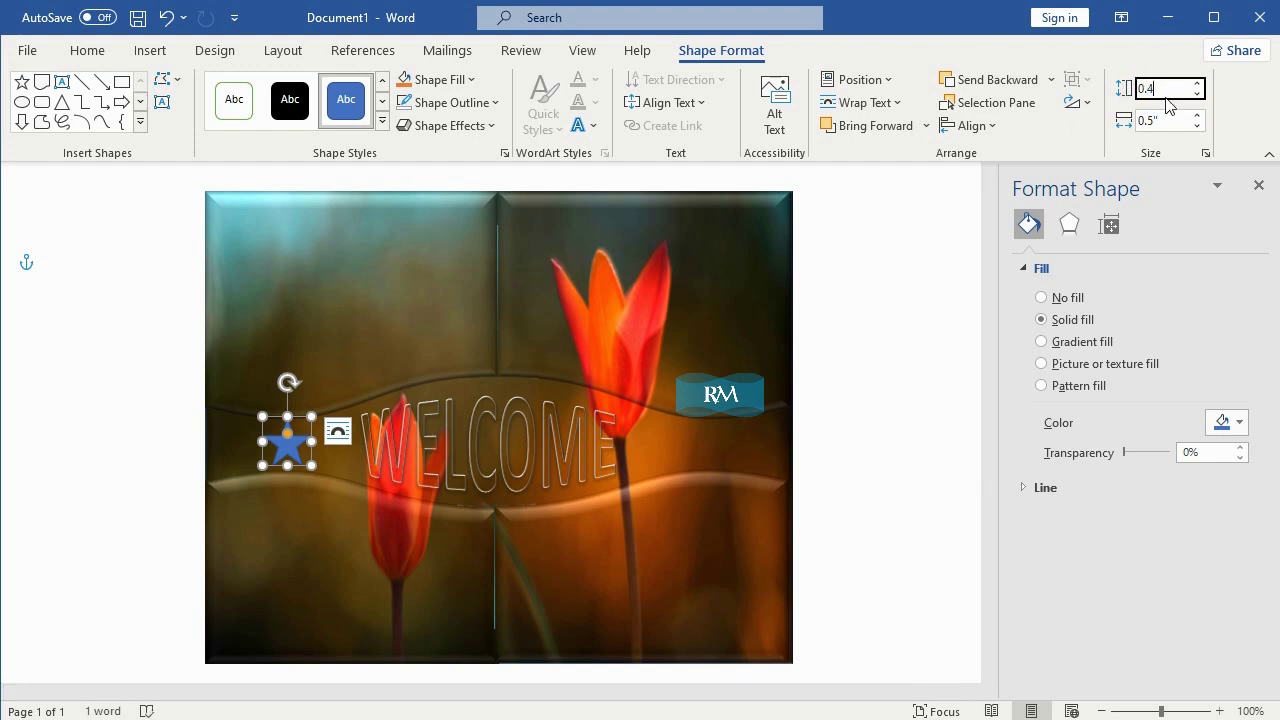
pyautogui.click(1151, 119)
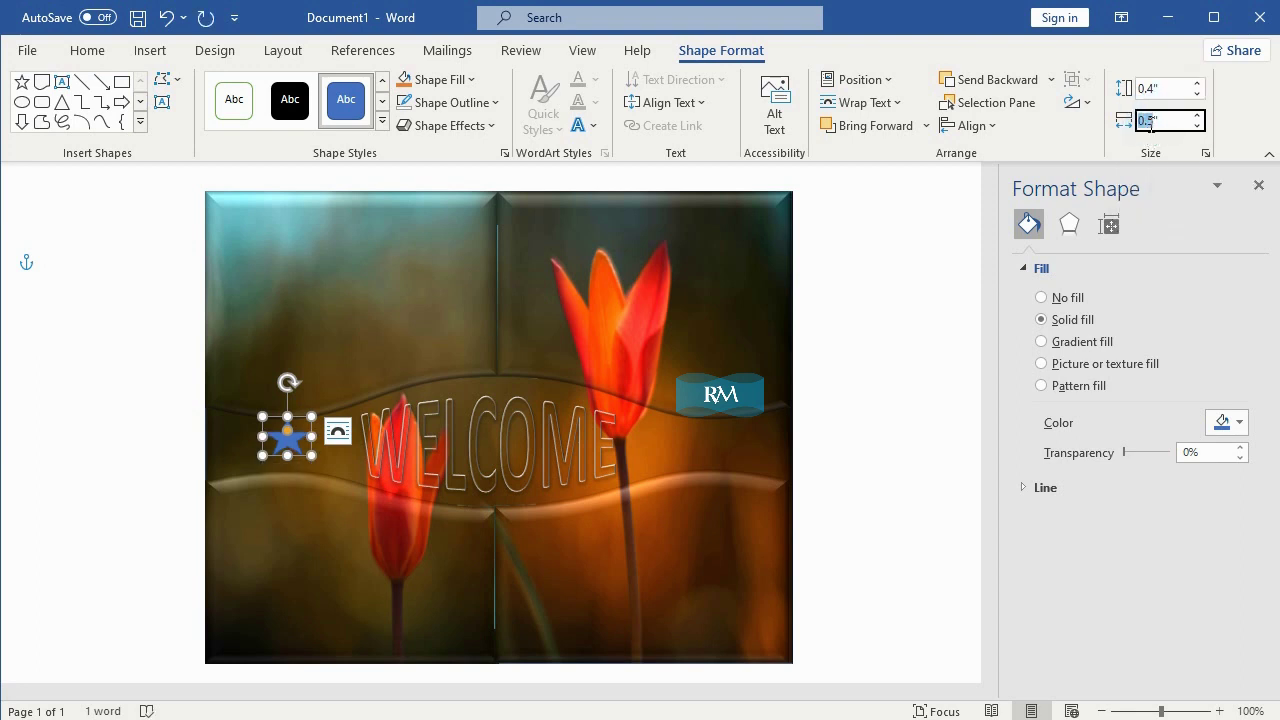
pyautogui.press('Return')
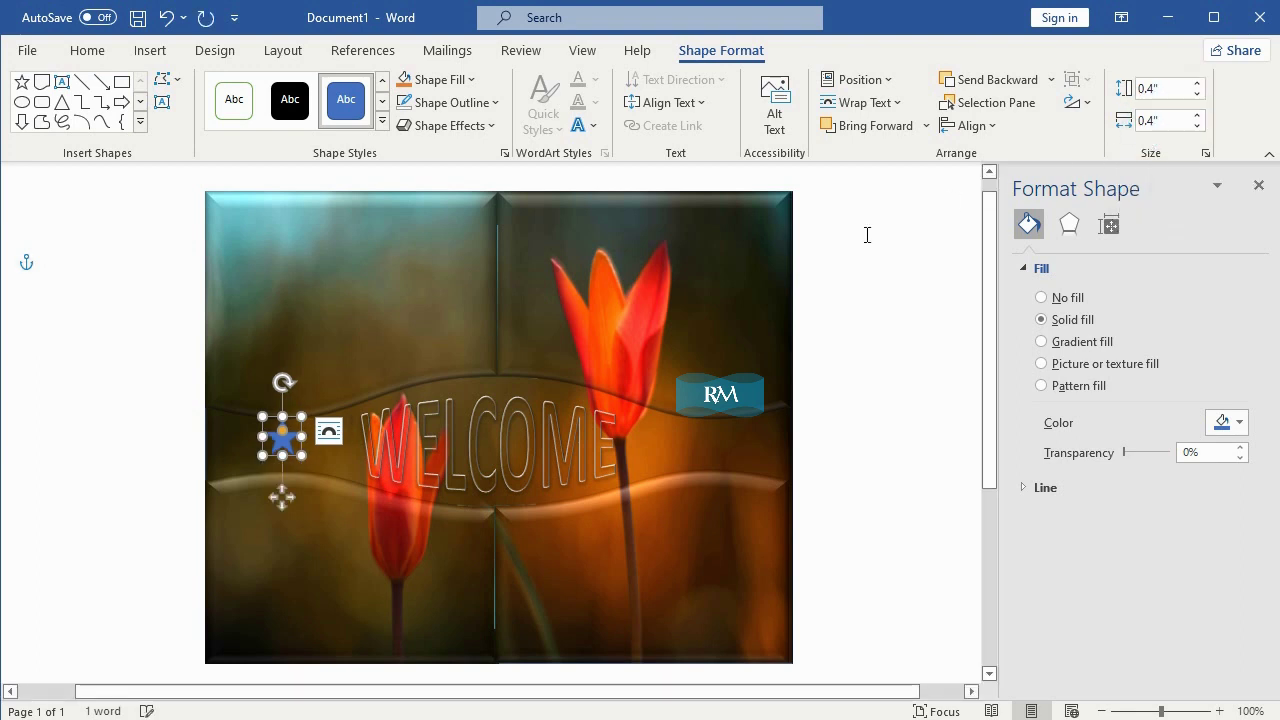
pyautogui.click(445, 80)
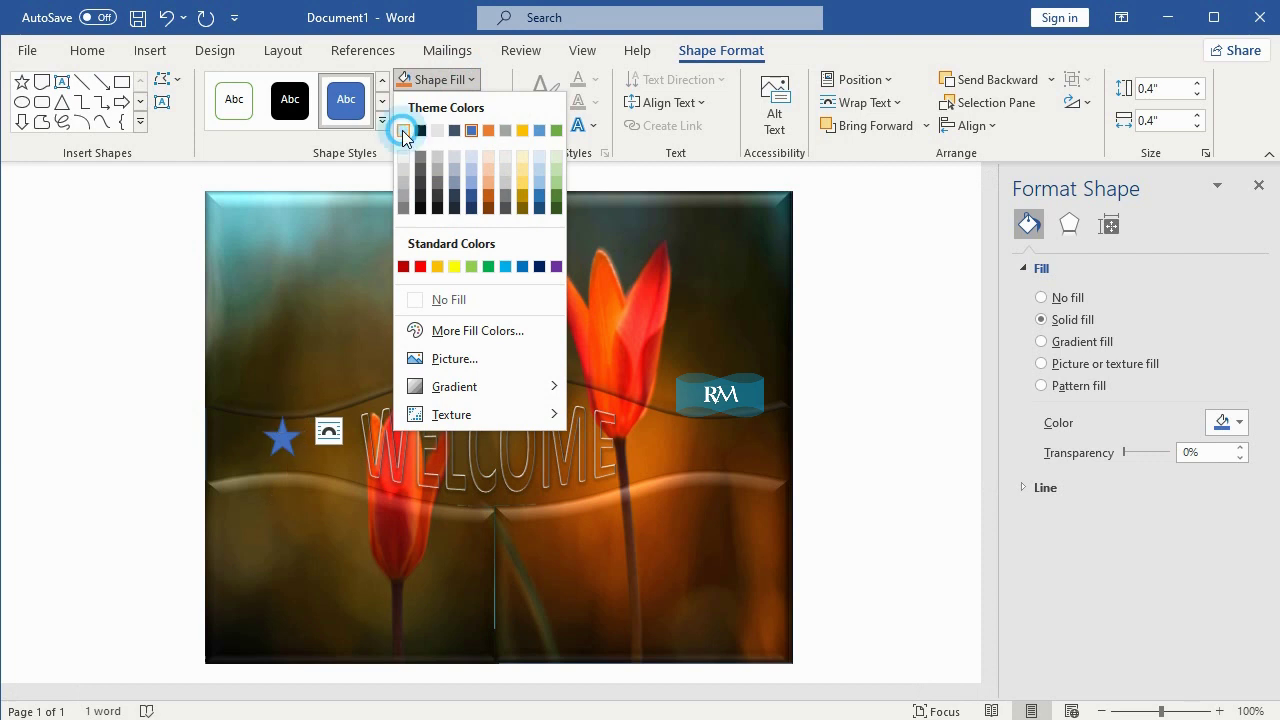
# Give the star a white fill at 100% transparency with no outline.
pyautogui.click(405, 127)
pyautogui.click(445, 102)
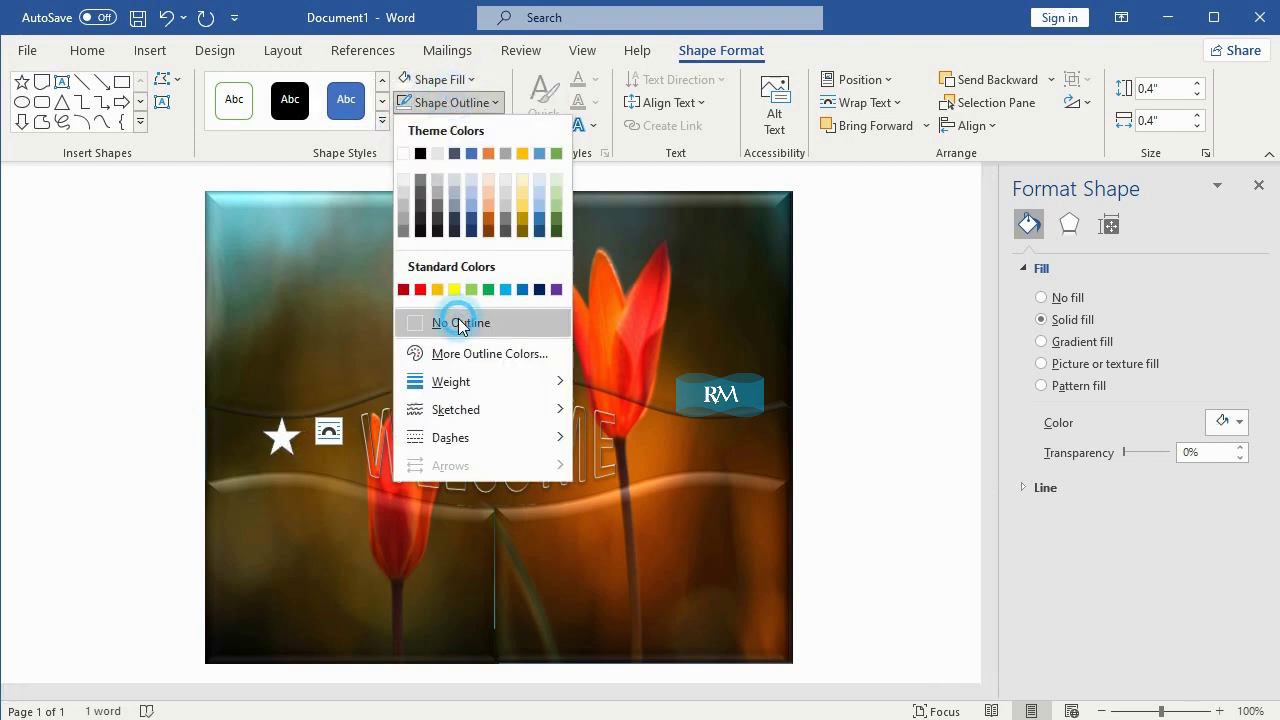
pyautogui.click(455, 318)
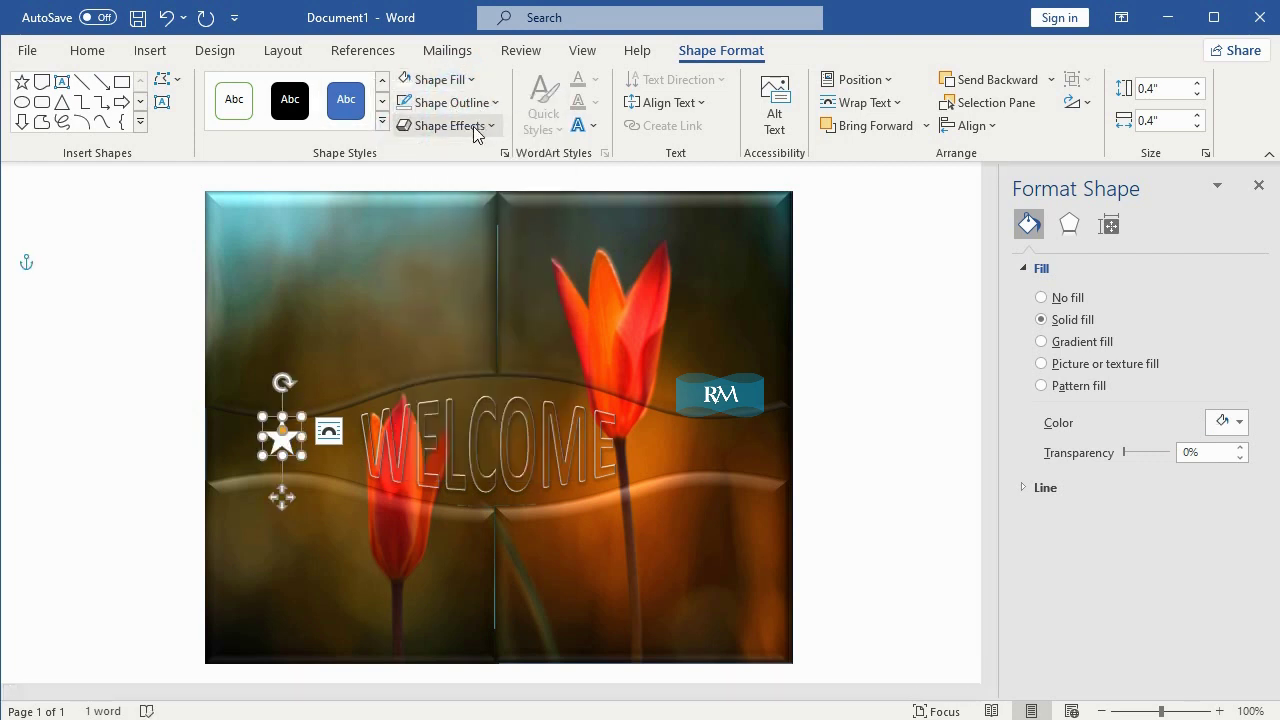
pyautogui.moveTo(1125, 452); pyautogui.dragTo(1172, 453)
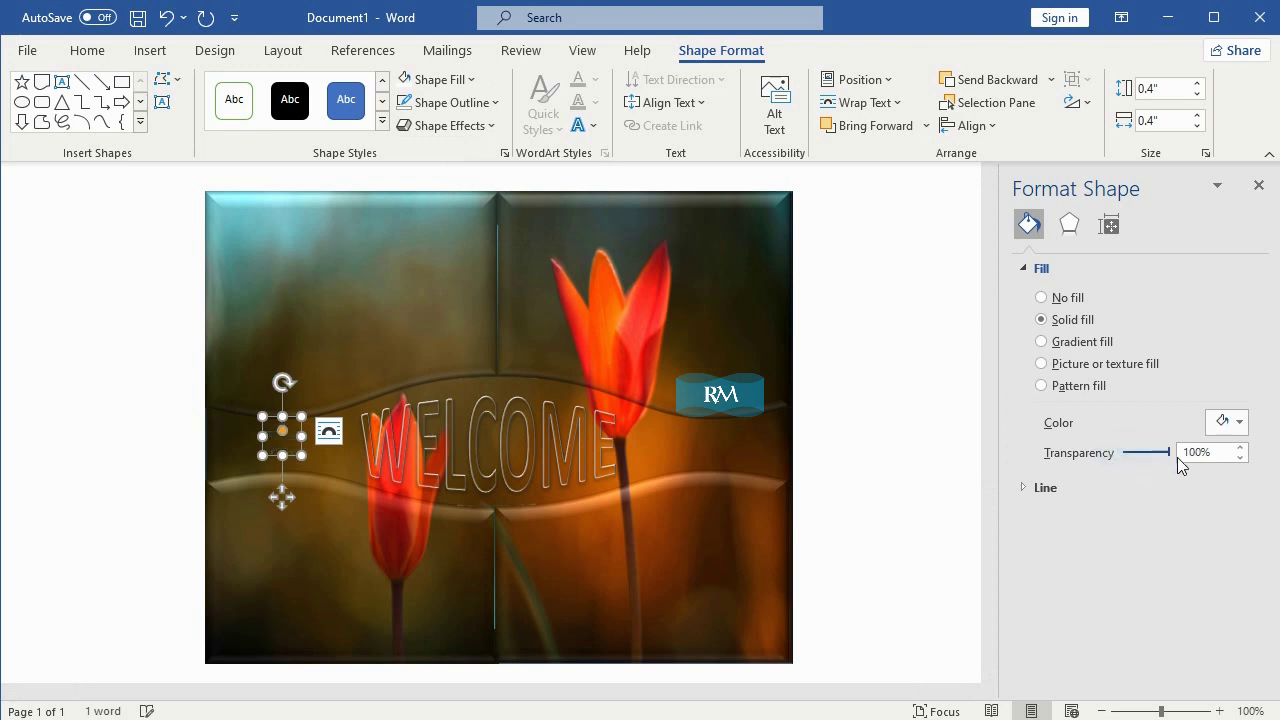
# Apply a beveled 3-D preset effect to the star and nudge it slightly left.
pyautogui.click(486, 127)
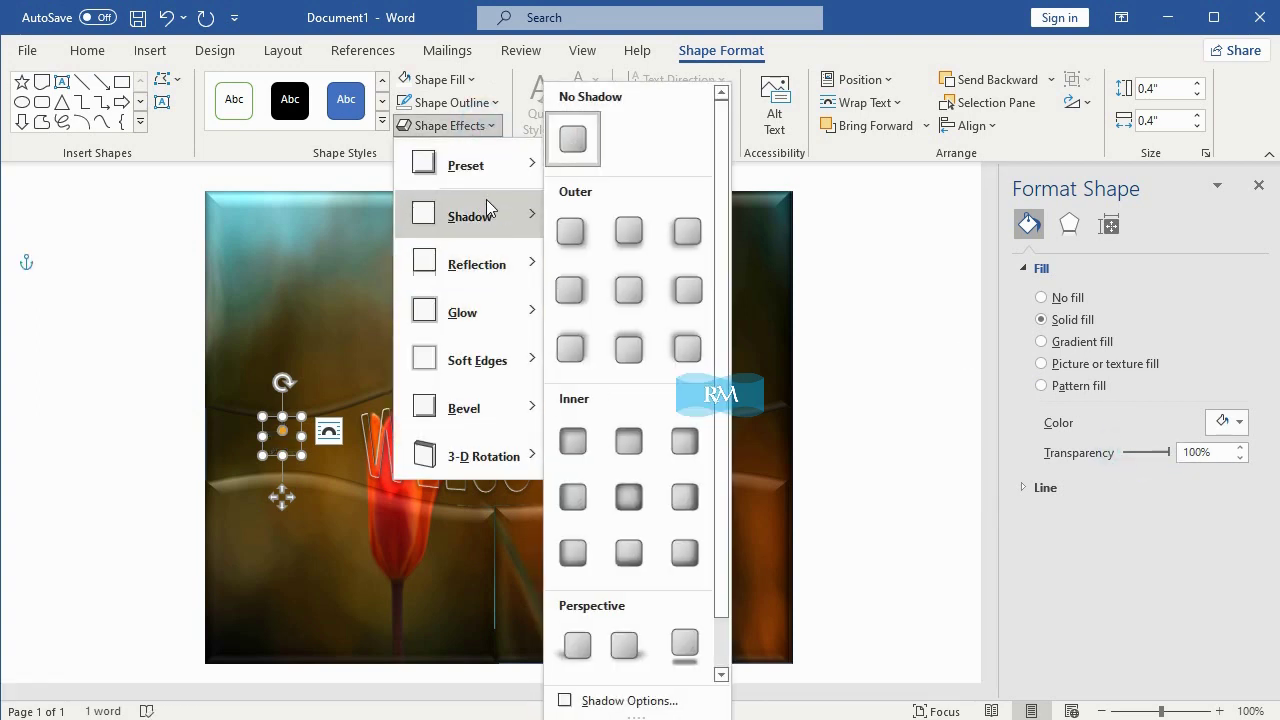
pyautogui.moveTo(487, 185)
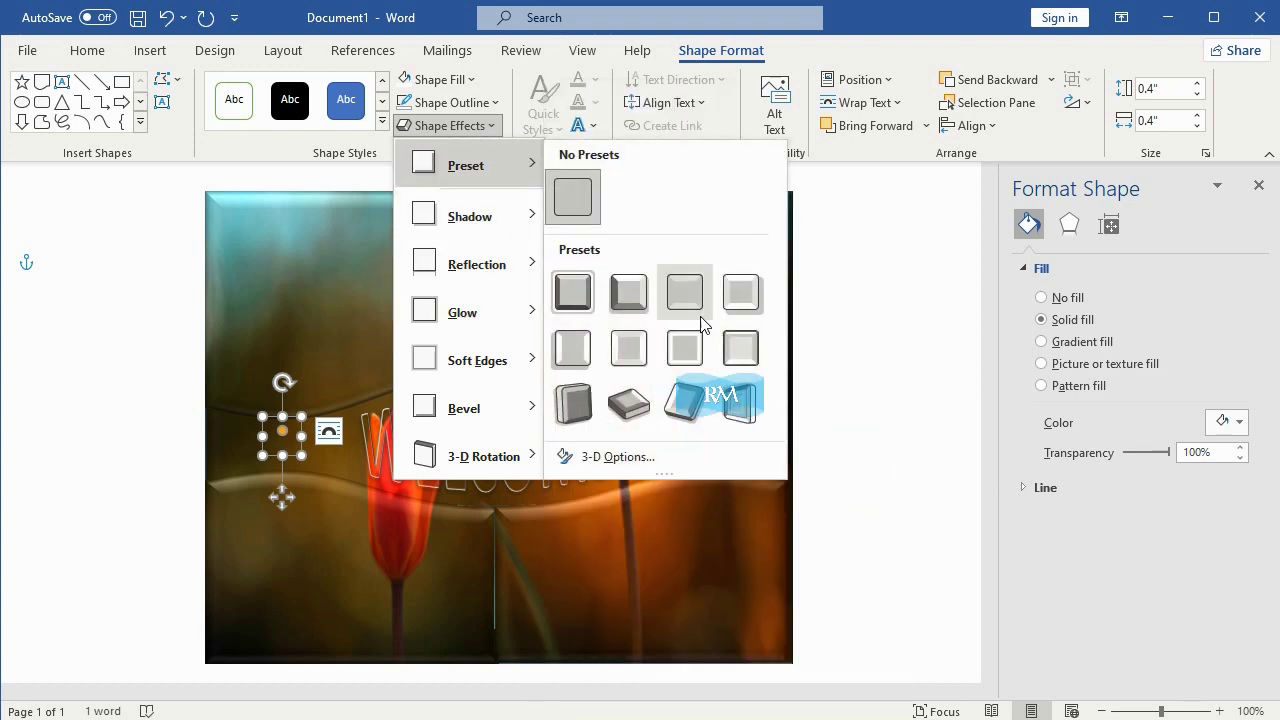
pyautogui.click(740, 348)
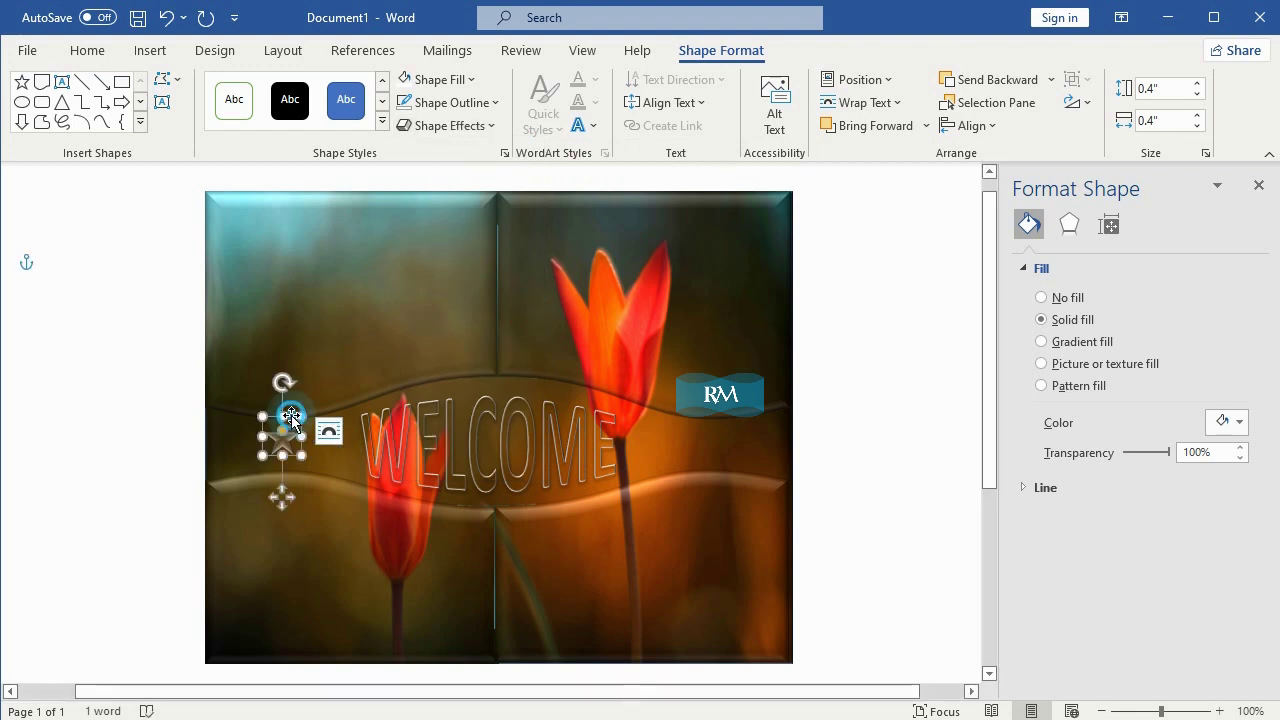
pyautogui.moveTo(291, 418); pyautogui.dragTo(283, 421)
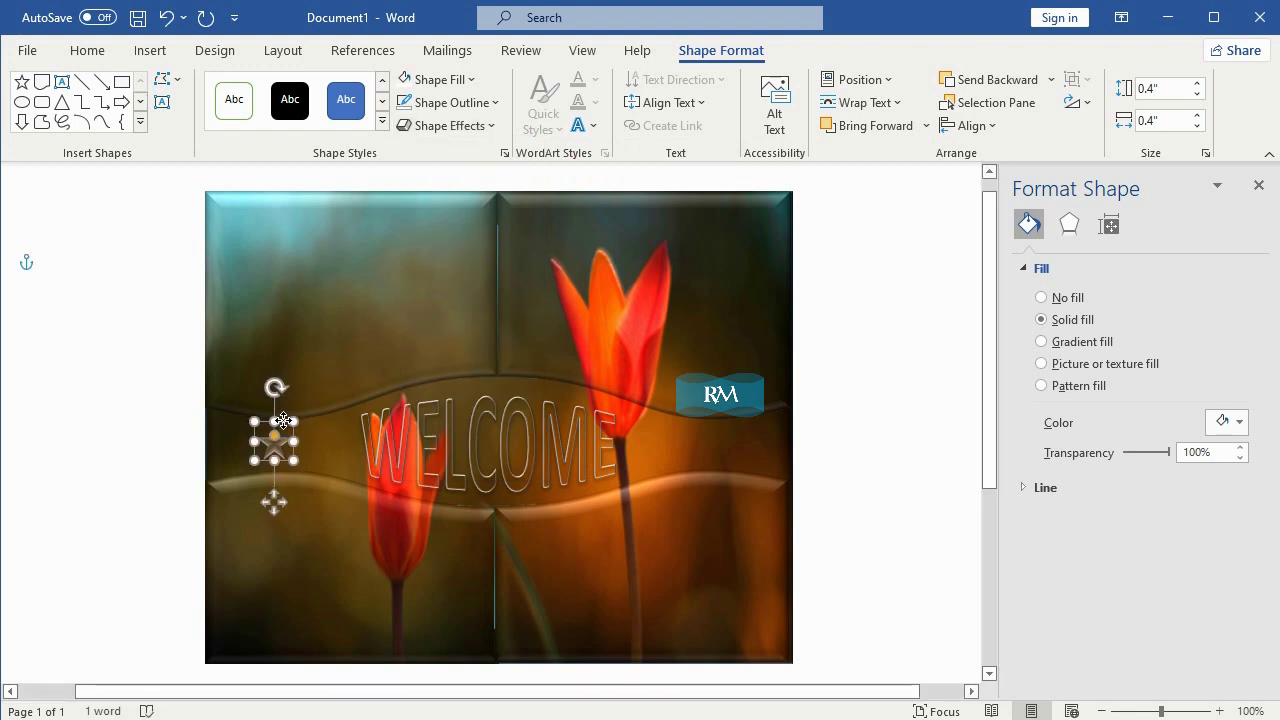
# Copy and paste the beveled star, place the copy right of WELCOME, and close the Format pane.
pyautogui.click(87, 50)
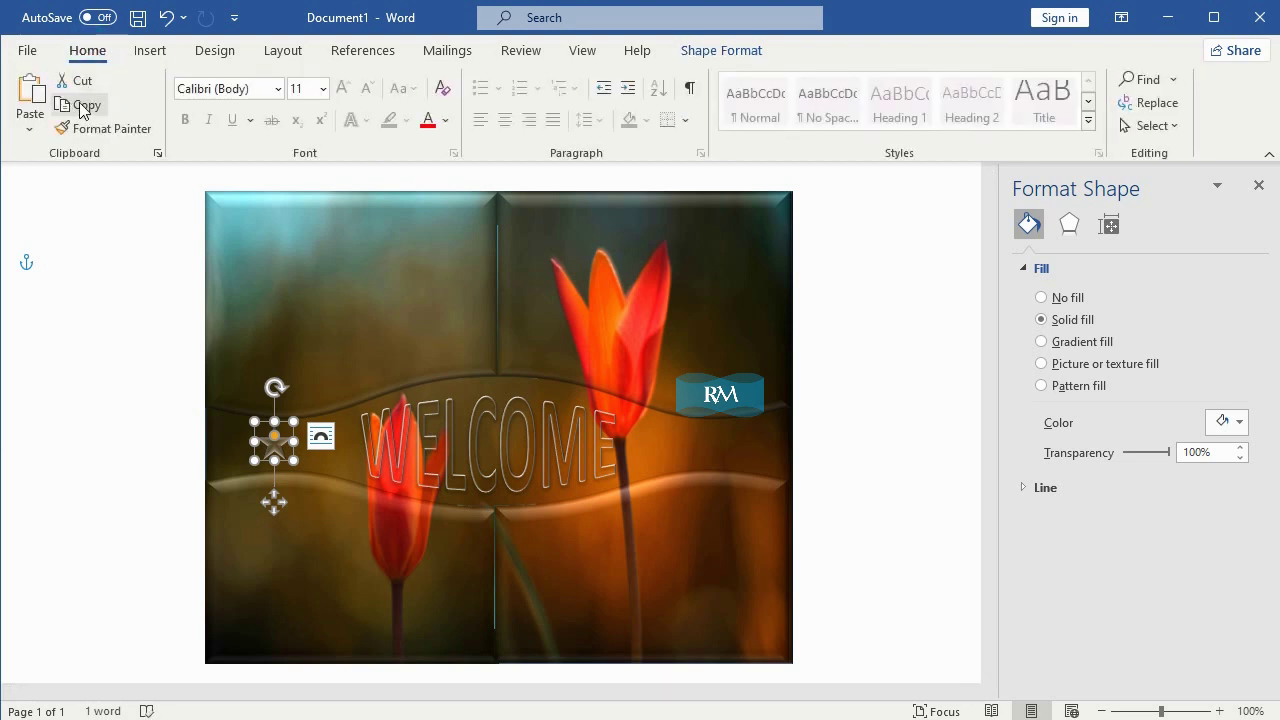
pyautogui.click(20, 100)
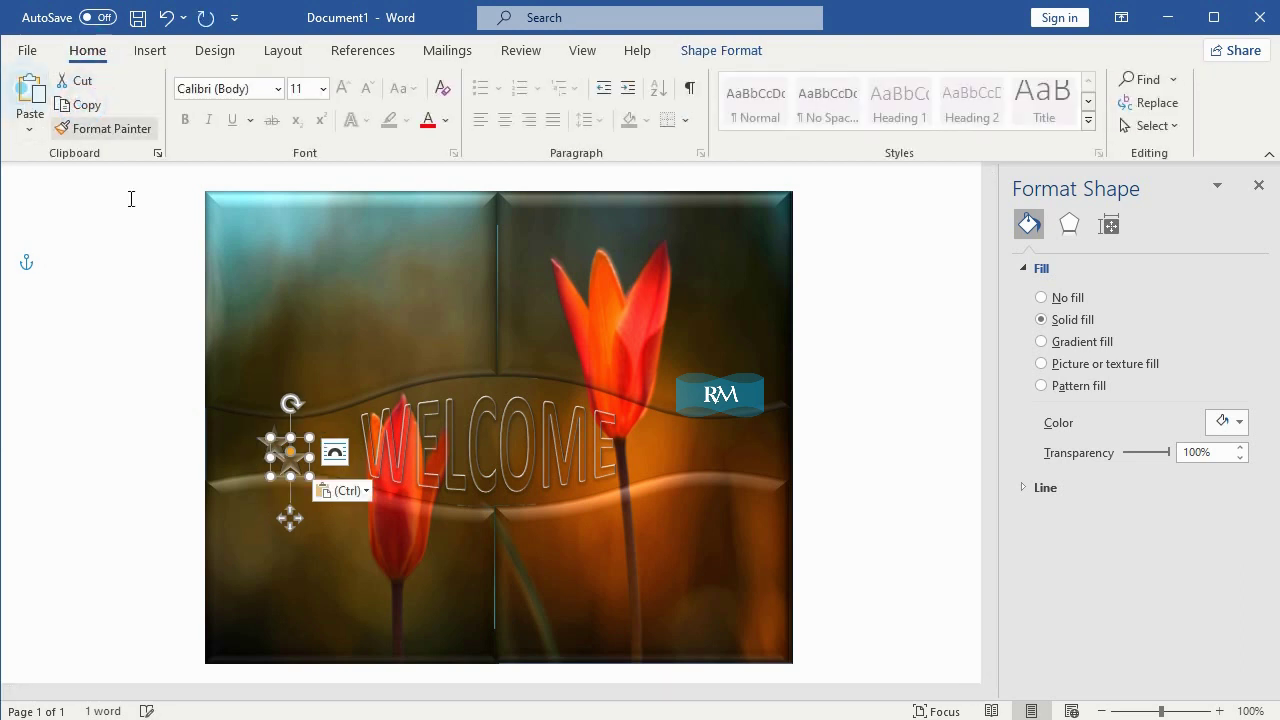
pyautogui.click(297, 437)
pyautogui.moveTo(370, 440); pyautogui.dragTo(725, 419)
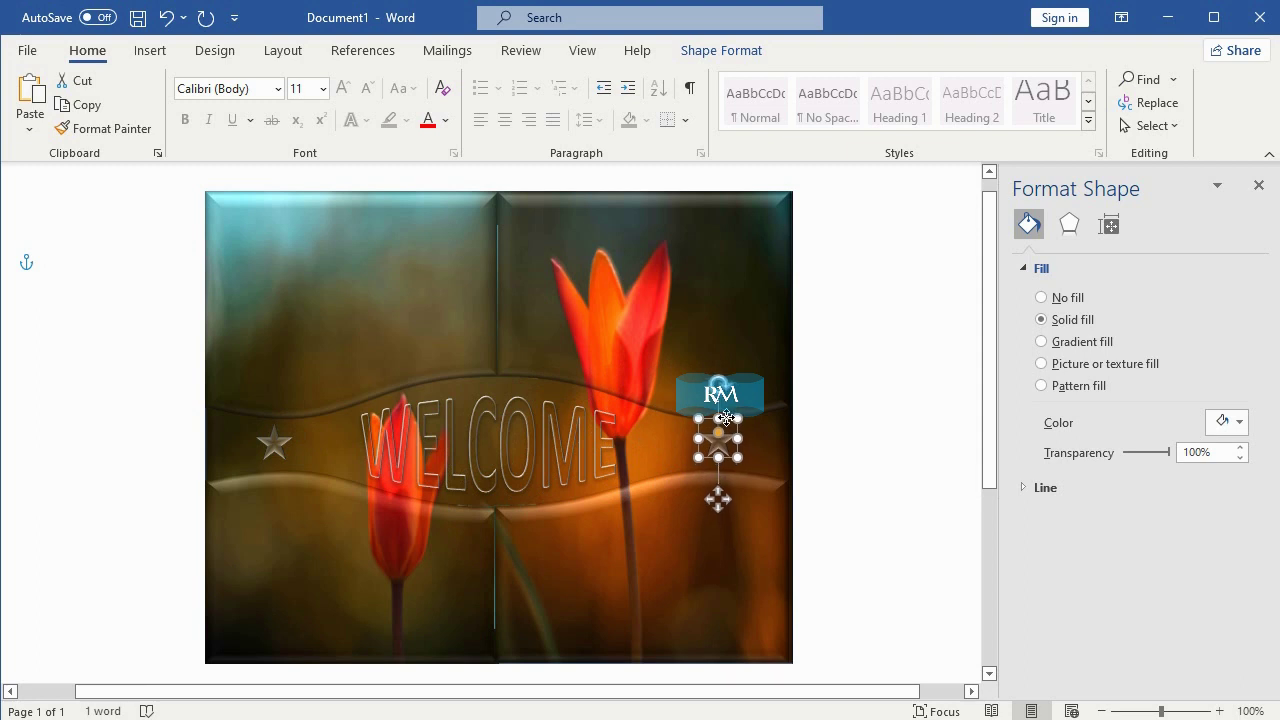
pyautogui.click(879, 298)
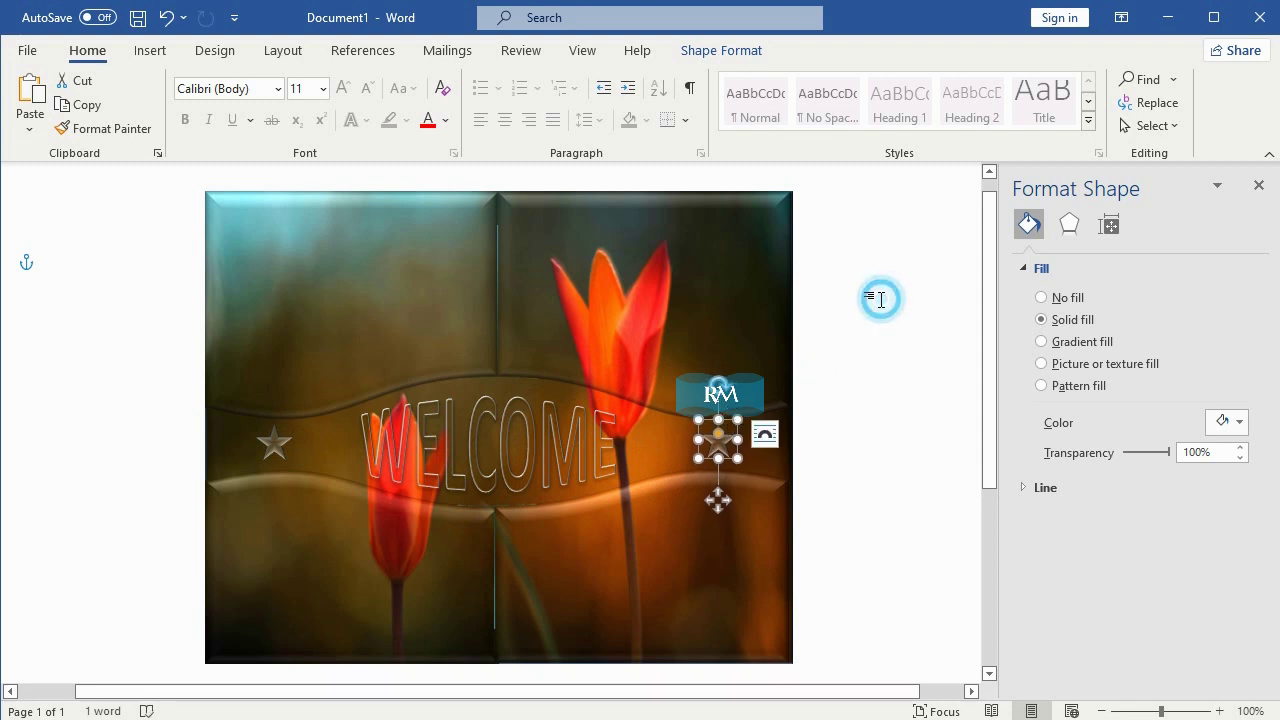
pyautogui.click(1258, 185)
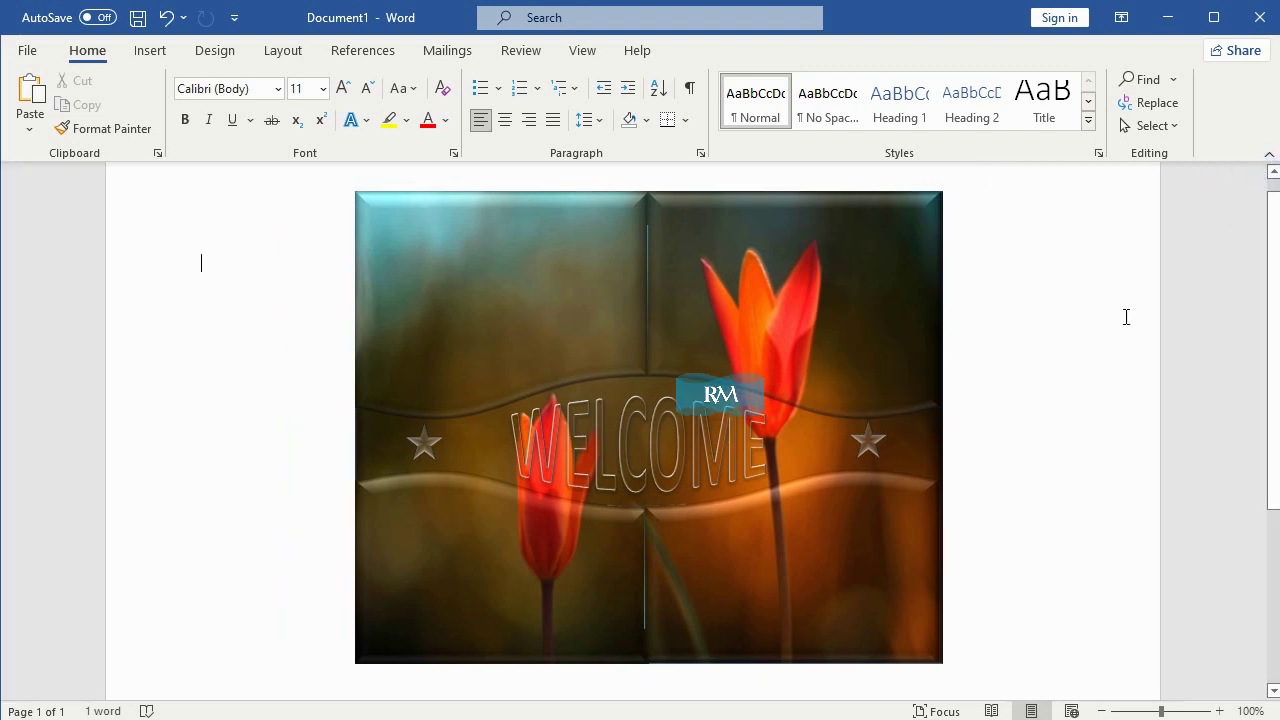
# Select the panel picture, WELCOME title and both stars, then group them into one object.
pyautogui.click(580, 283)
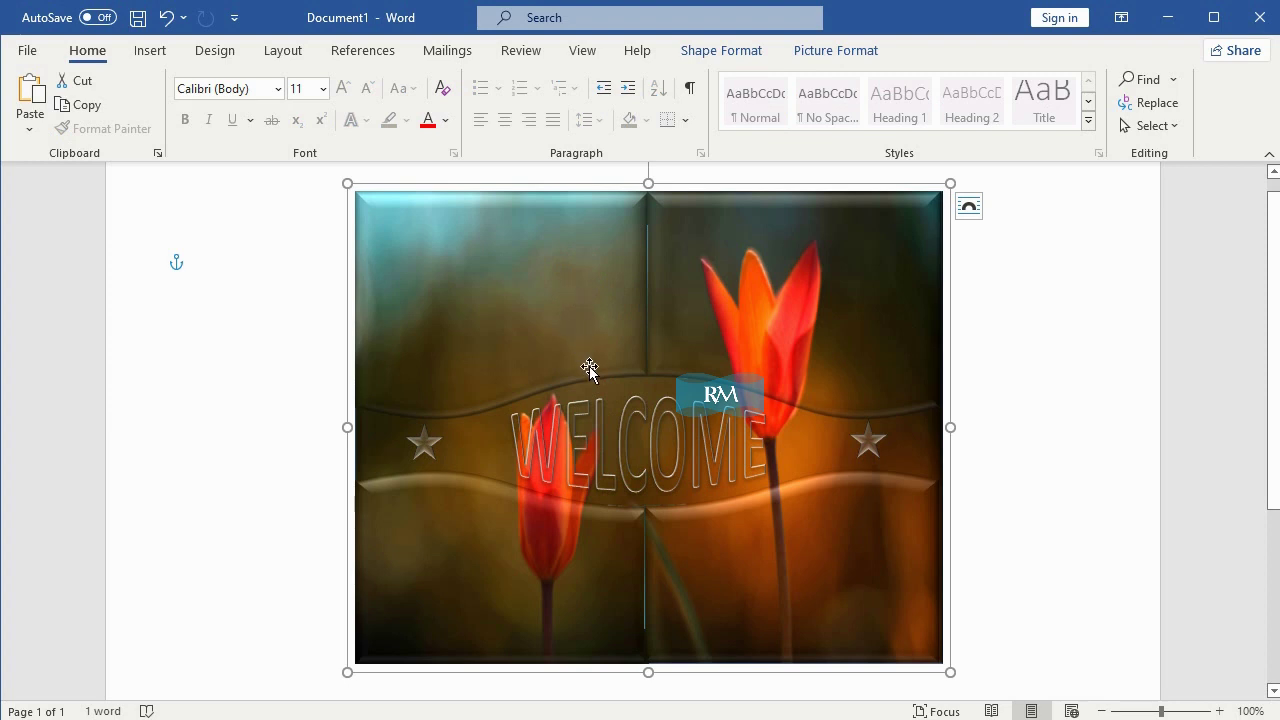
pyautogui.click(646, 424)
pyautogui.keyDown('ctrl'); pyautogui.click(850, 447); pyautogui.keyUp('ctrl')
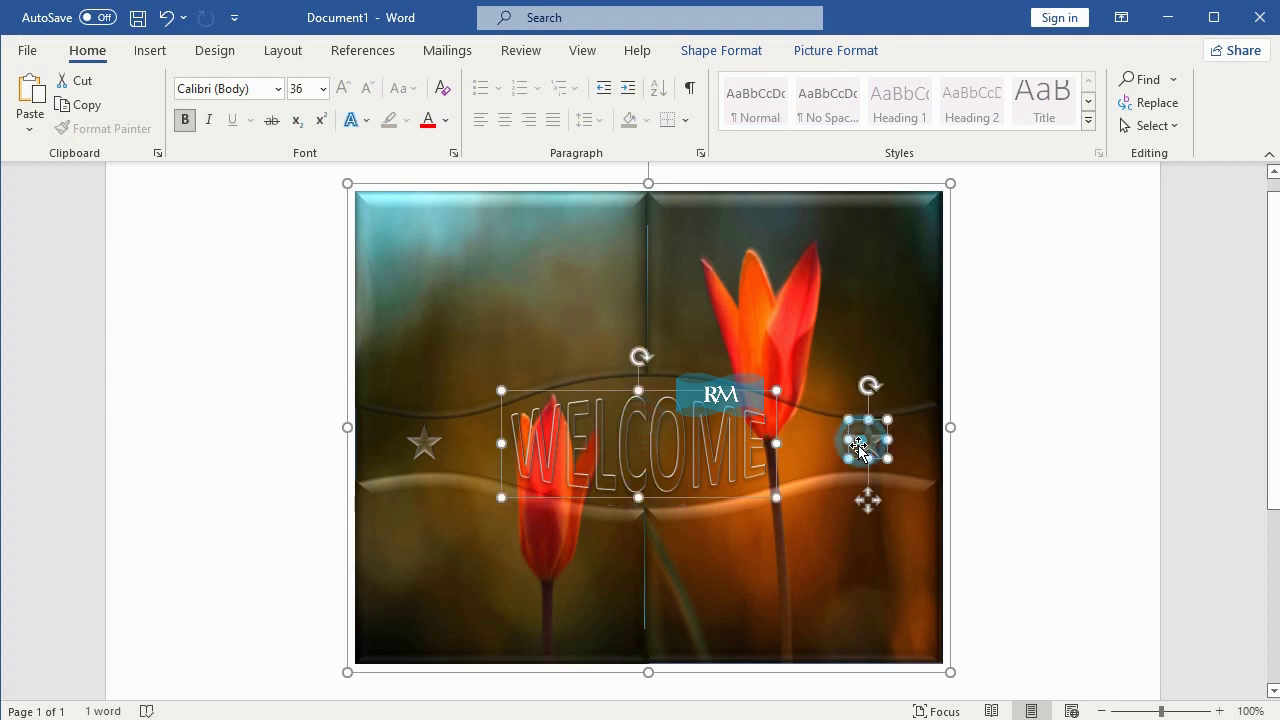
pyautogui.keyDown('ctrl'); pyautogui.click(425, 447); pyautogui.keyUp('ctrl')
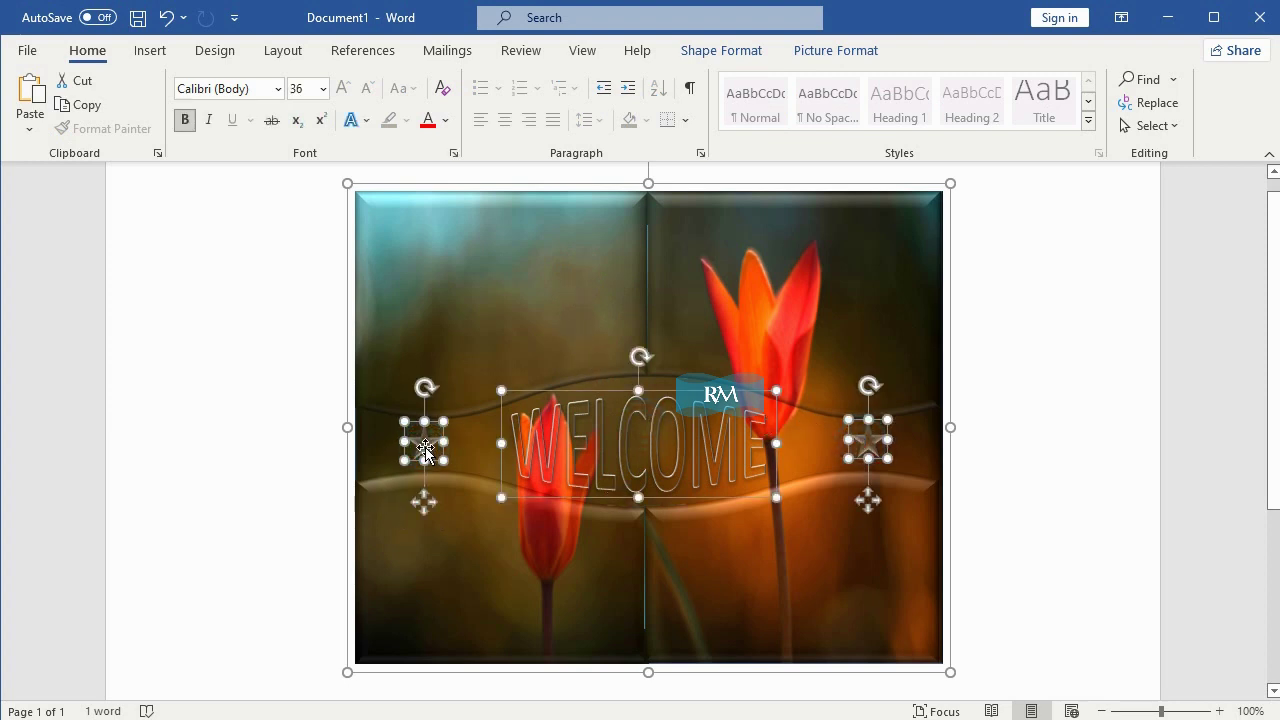
pyautogui.rightClick(425, 450)
pyautogui.click(625, 170)
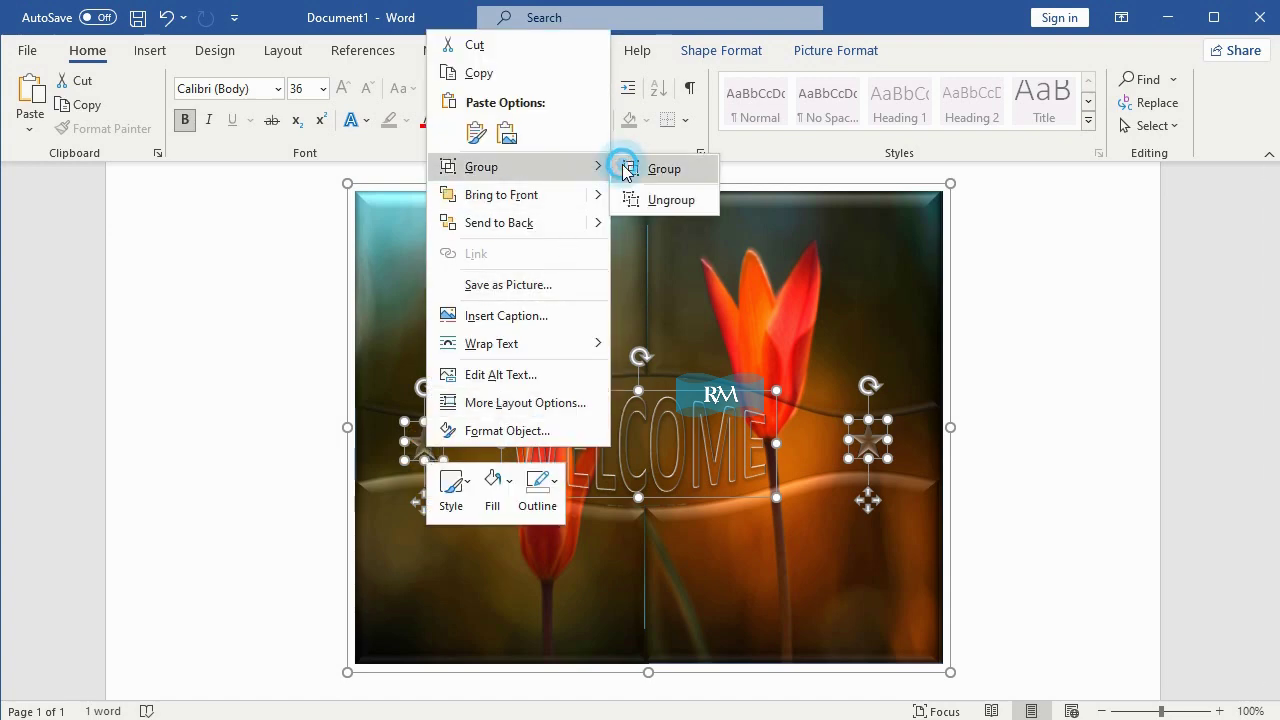
pyautogui.scroll(-5, 1111, 357)
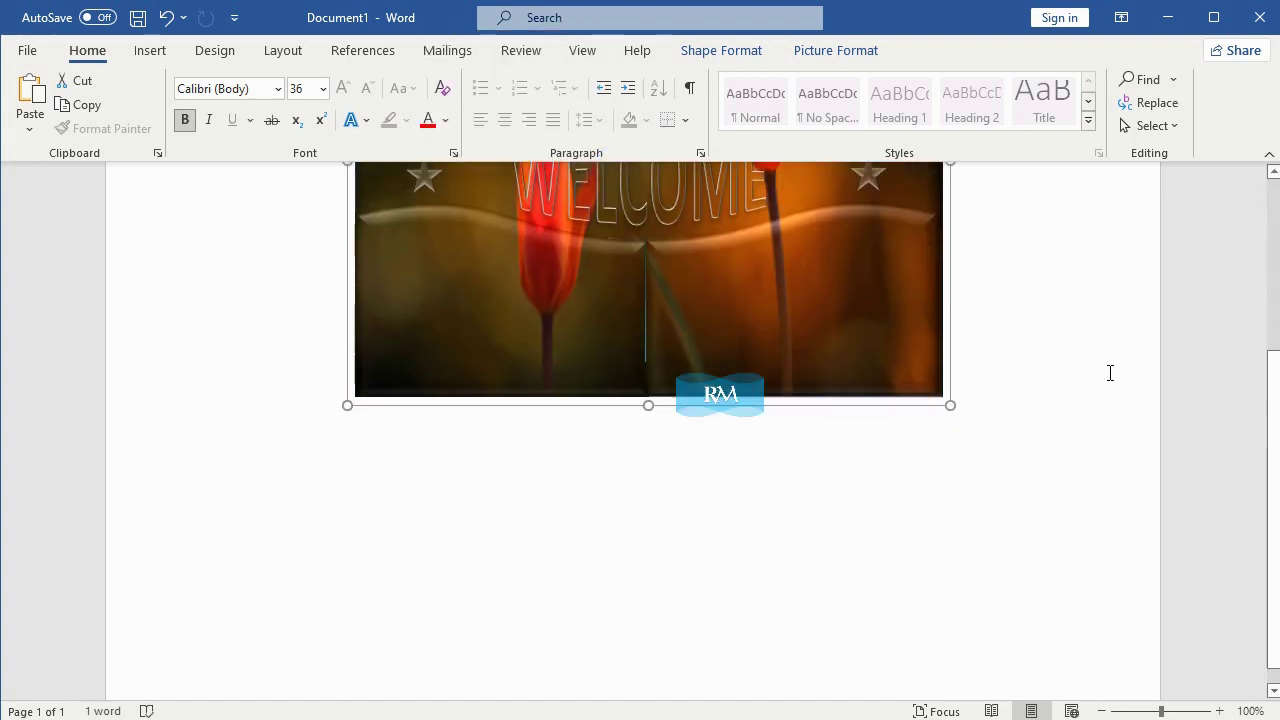
pyautogui.scroll(3, 1108, 372)
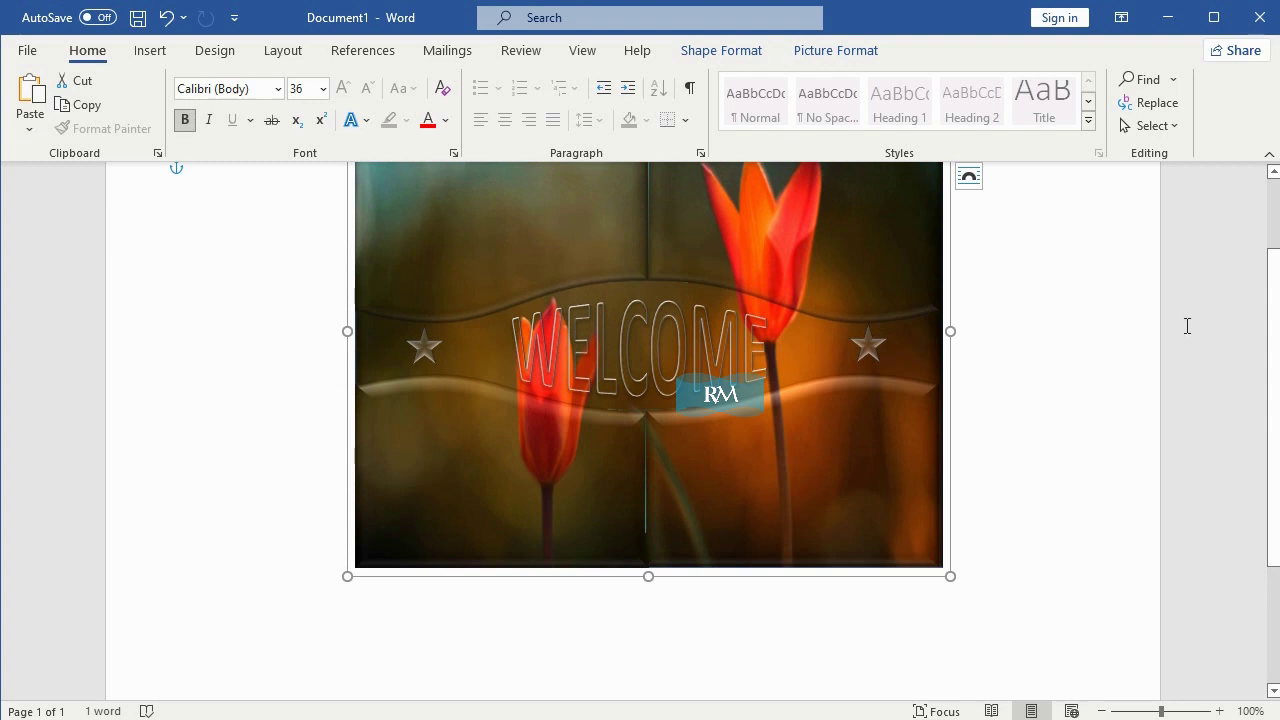
pyautogui.scroll(2, 1190, 300)
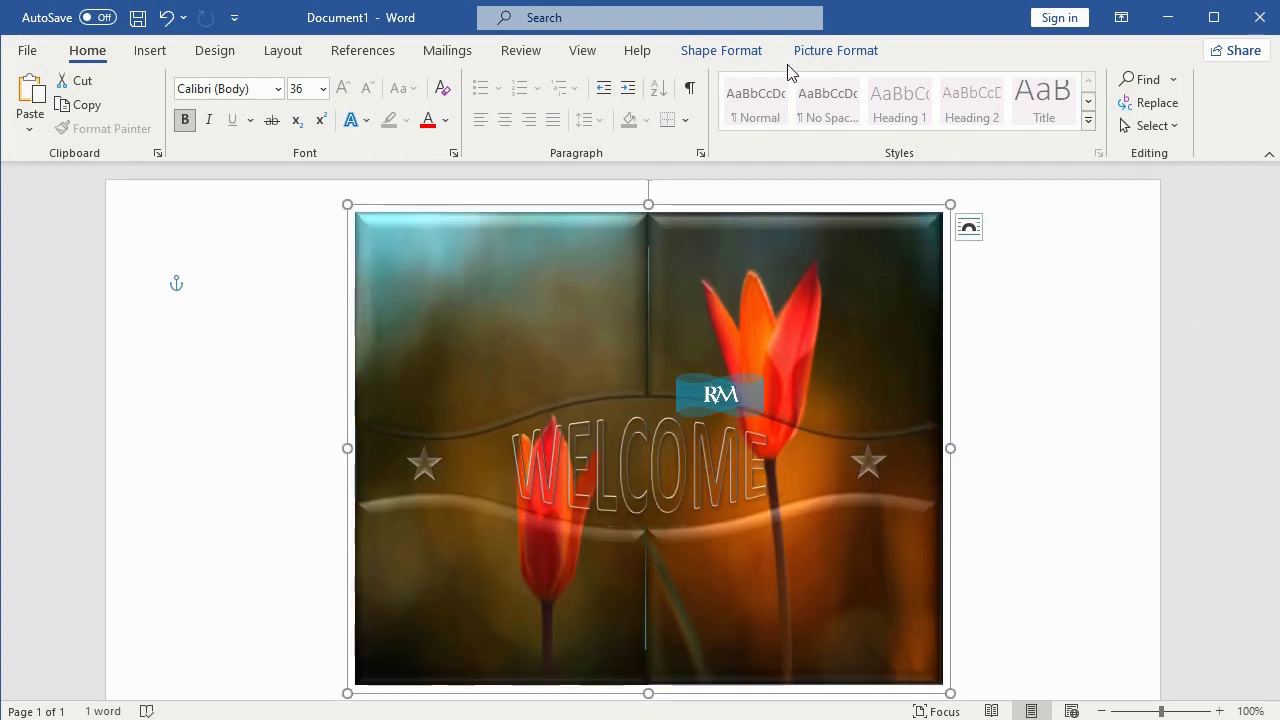
# Apply Align Center and then Align Middle to the grouped tulip poster.
pyautogui.click(719, 51)
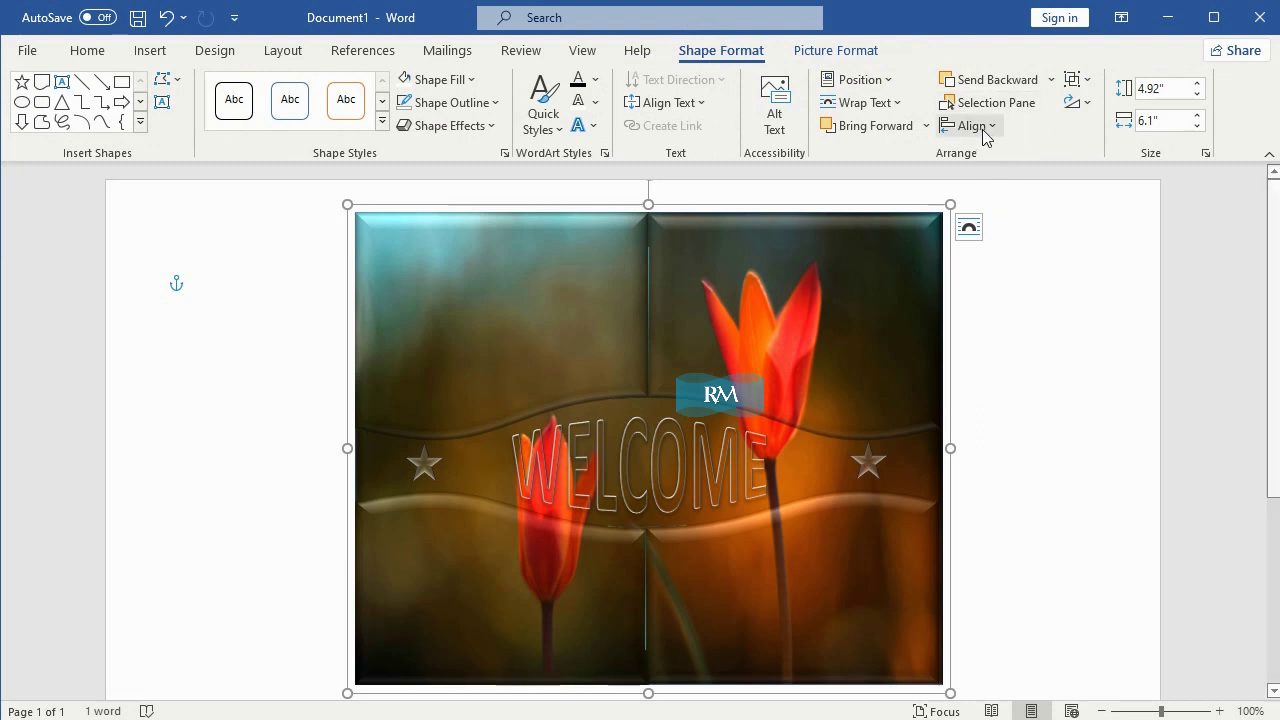
pyautogui.click(984, 126)
pyautogui.click(1021, 184)
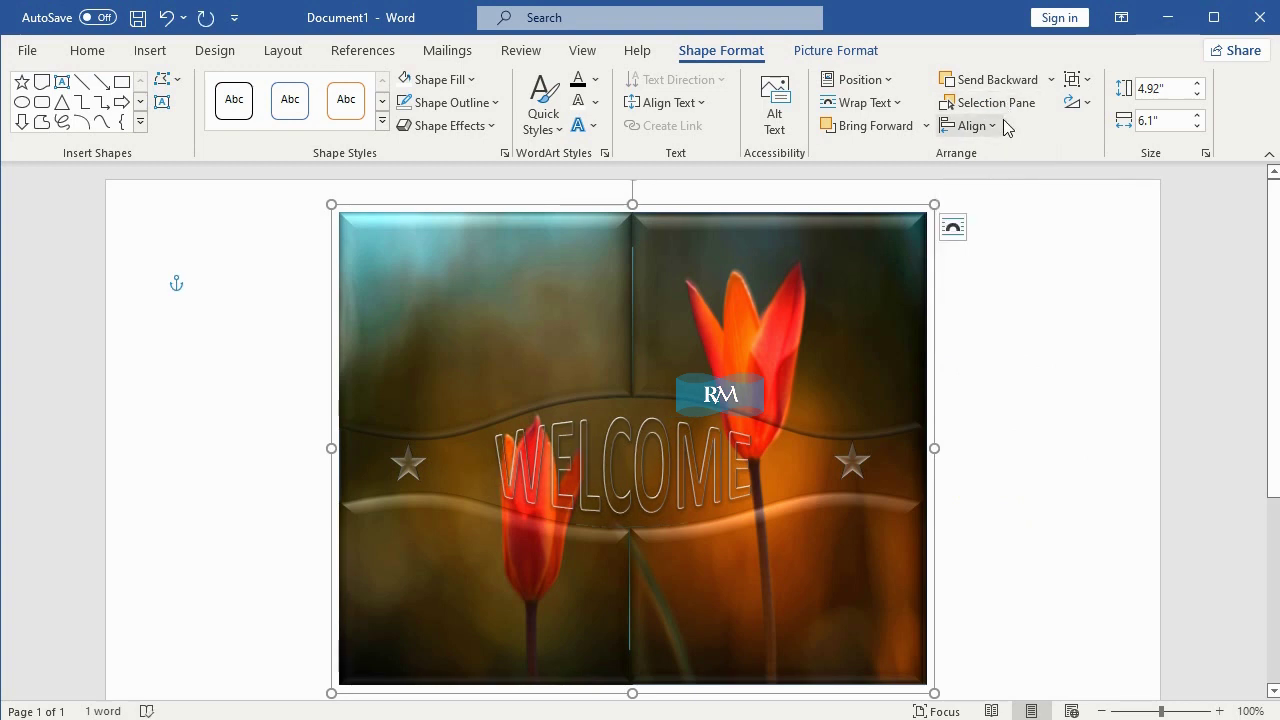
pyautogui.click(975, 126)
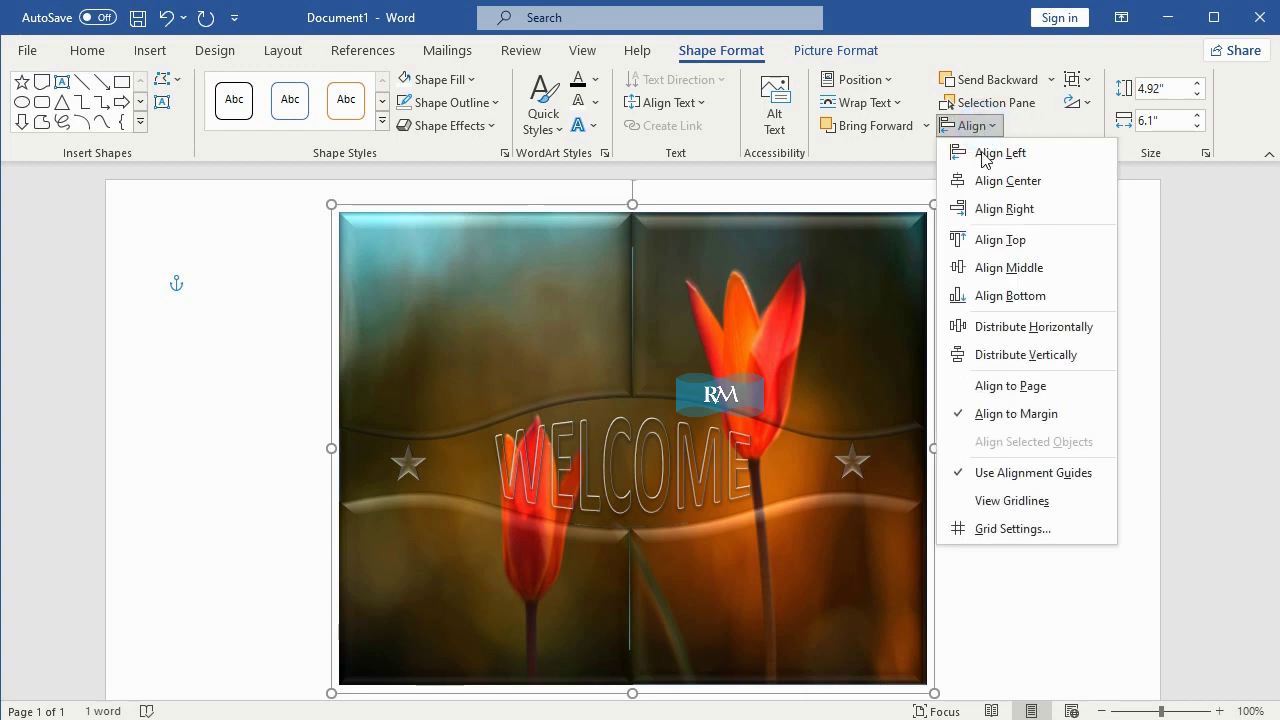
pyautogui.click(1031, 268)
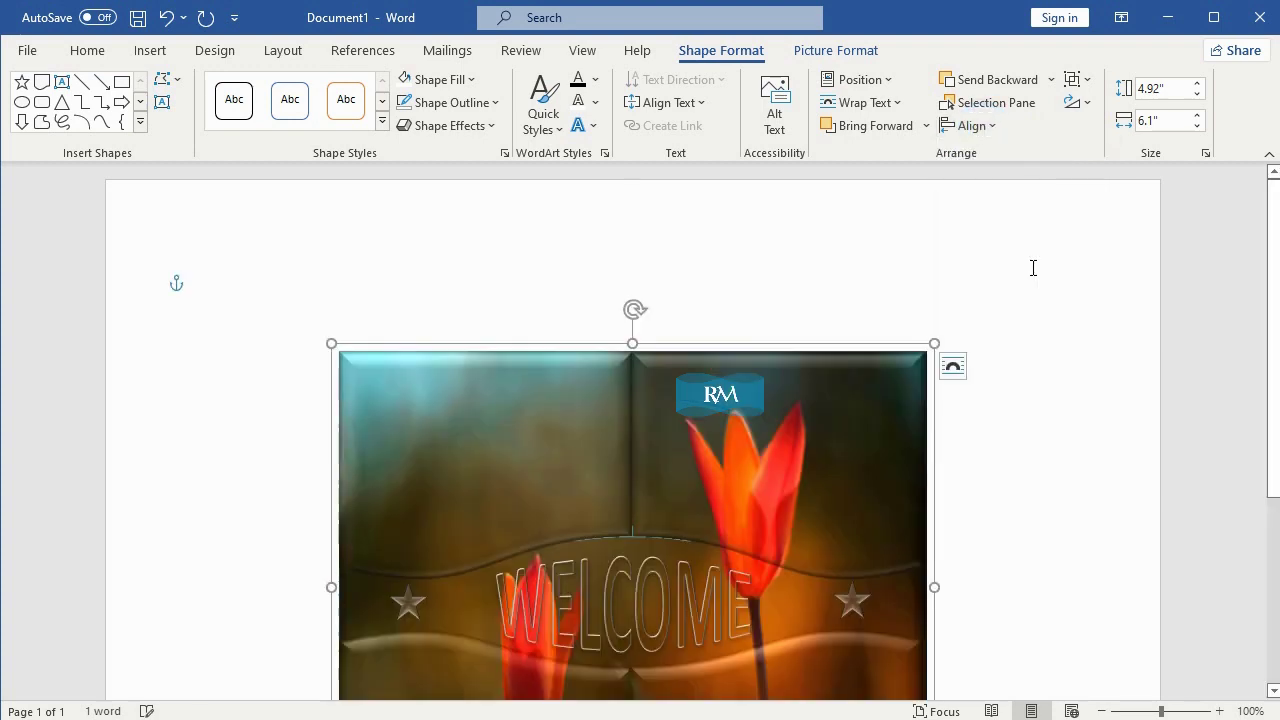
# Deselect the group and review the finished, centred WELCOME poster.
pyautogui.scroll(-3, 1137, 369)
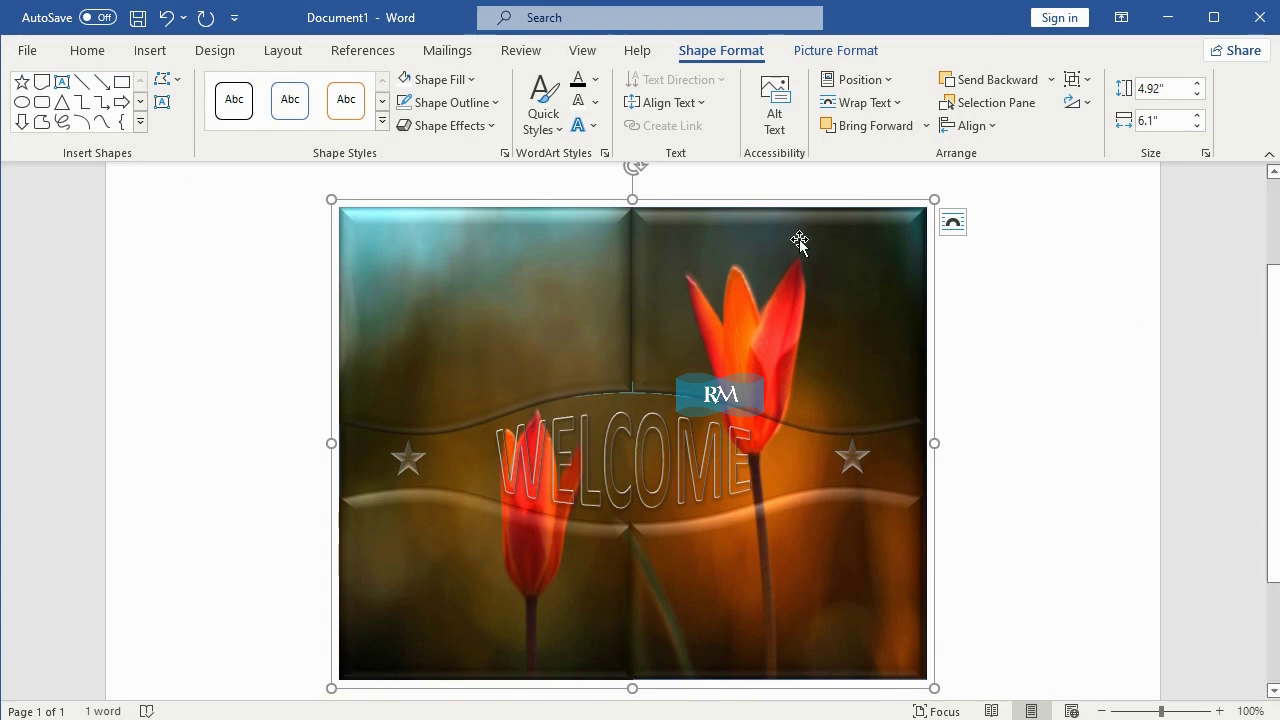
pyautogui.click(1094, 247)
pyautogui.scroll(-2, 1150, 350)
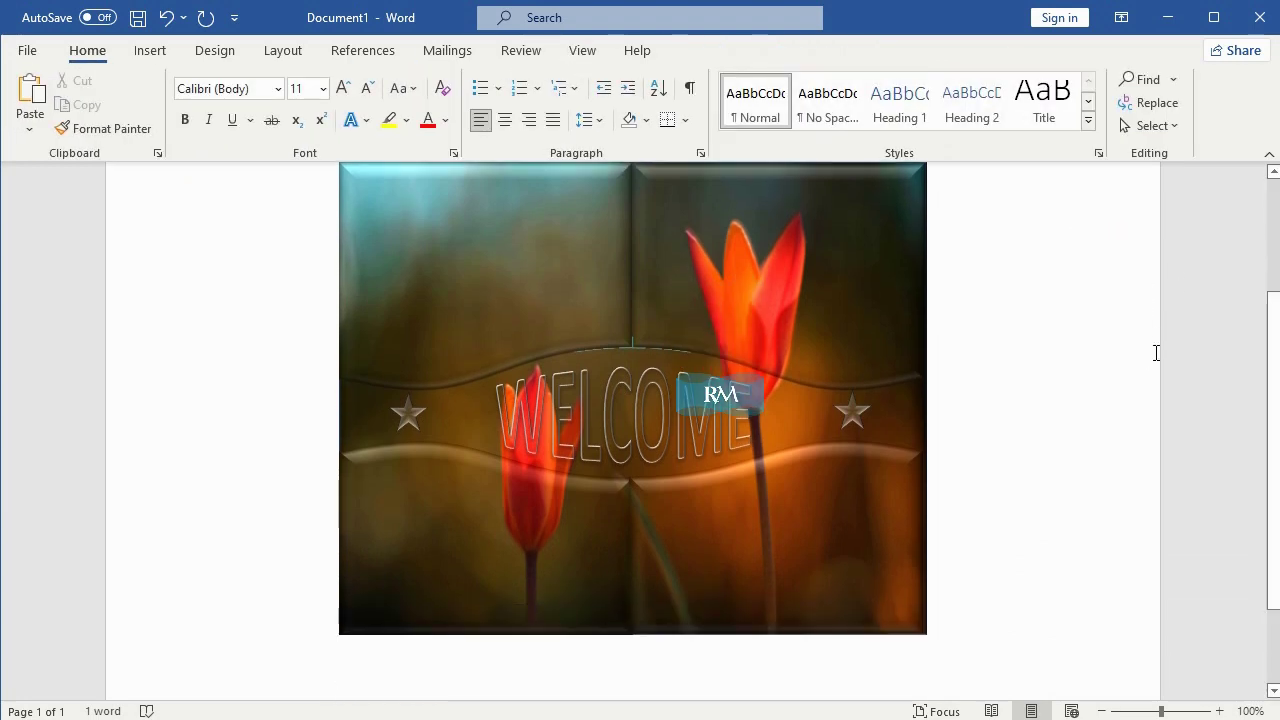
pyautogui.scroll(1, 1156, 345)
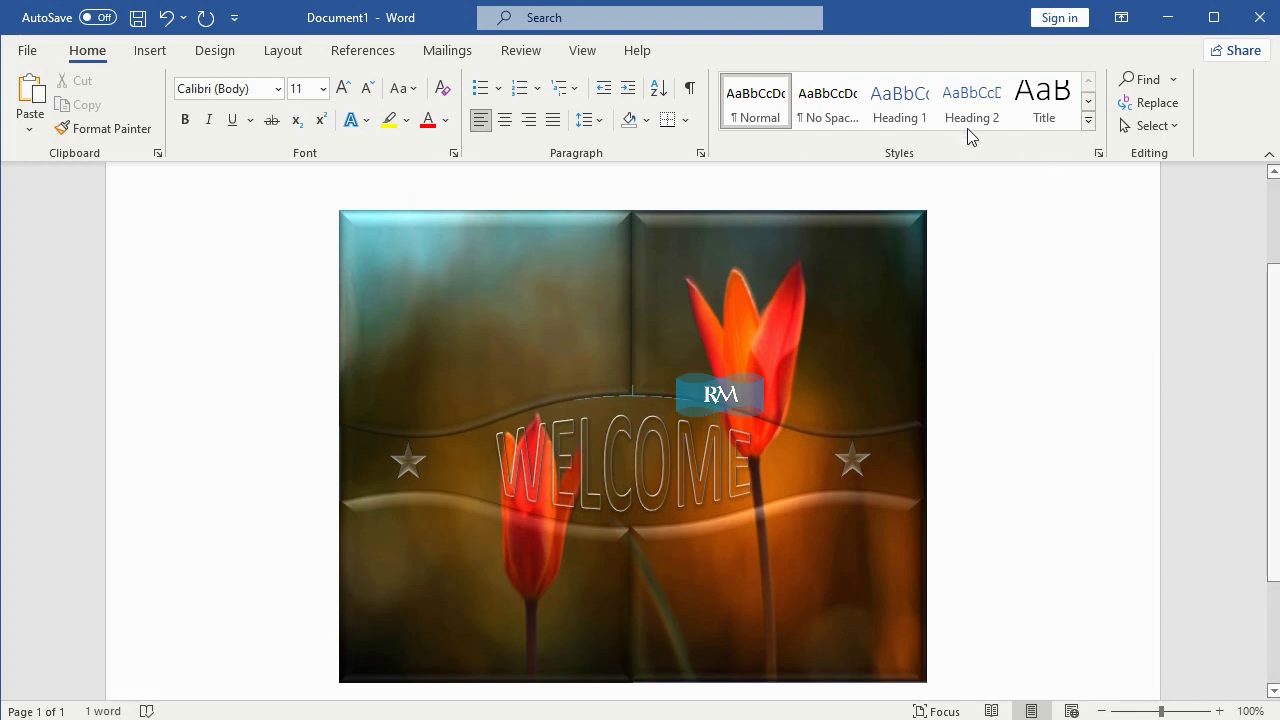